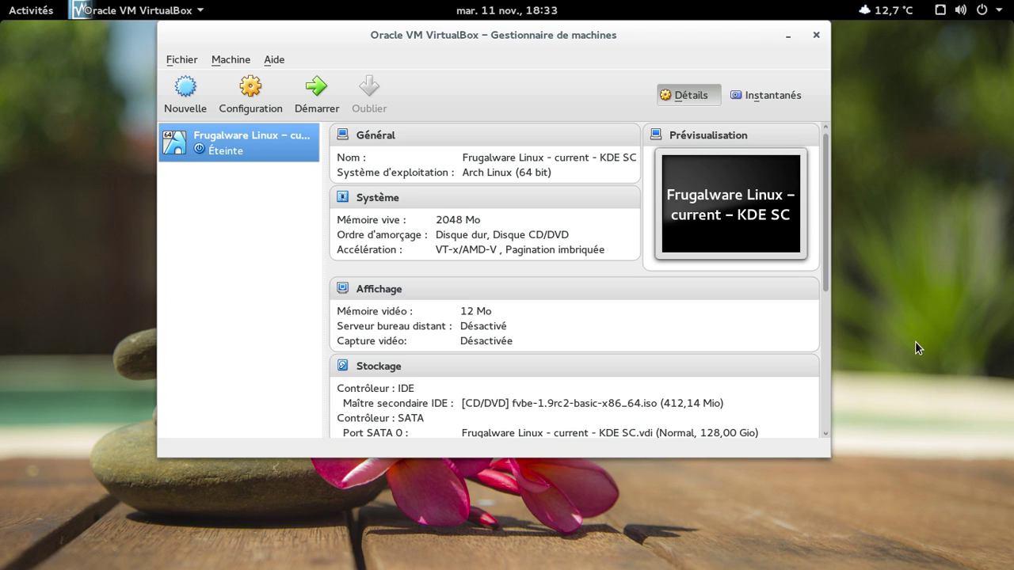
- Launch the Frugalware Linux – current – KDE SC machine from the VirtualBox manager
left_click(317, 91)
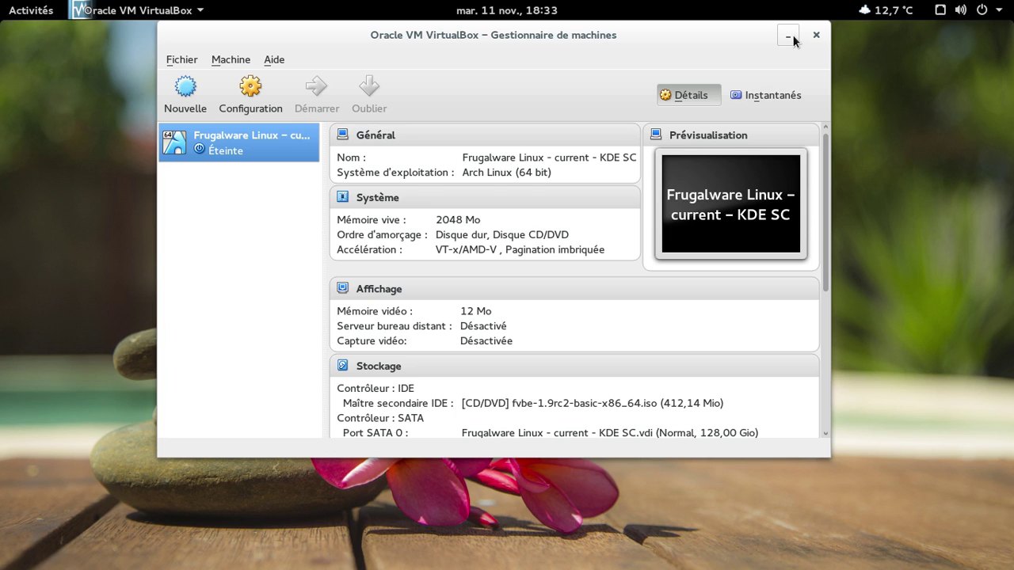
- Minimize the machine manager, boot the default GRUB entry, and switch the VM to fullscreen
left_click(317, 96)
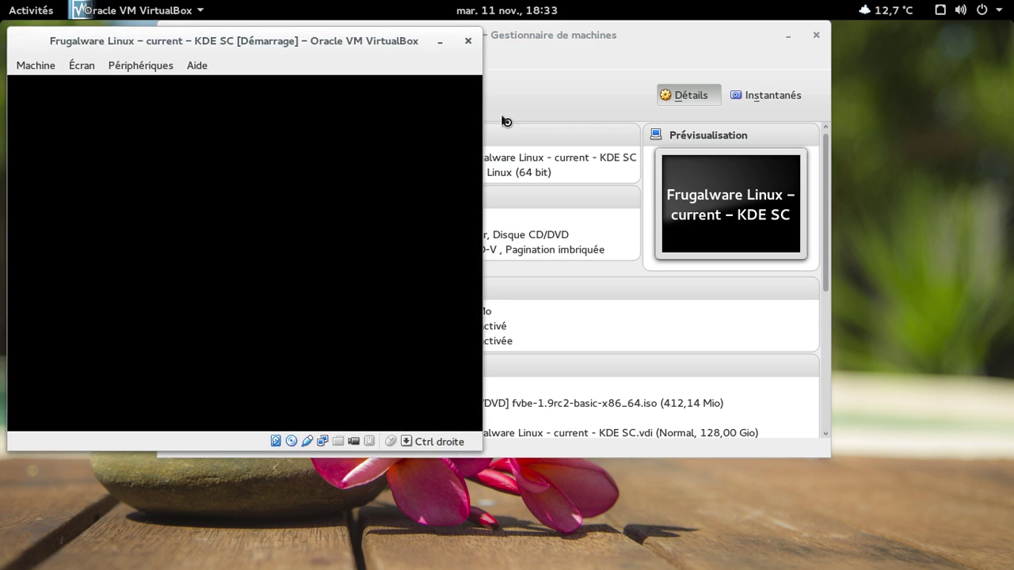
left_click(786, 35)
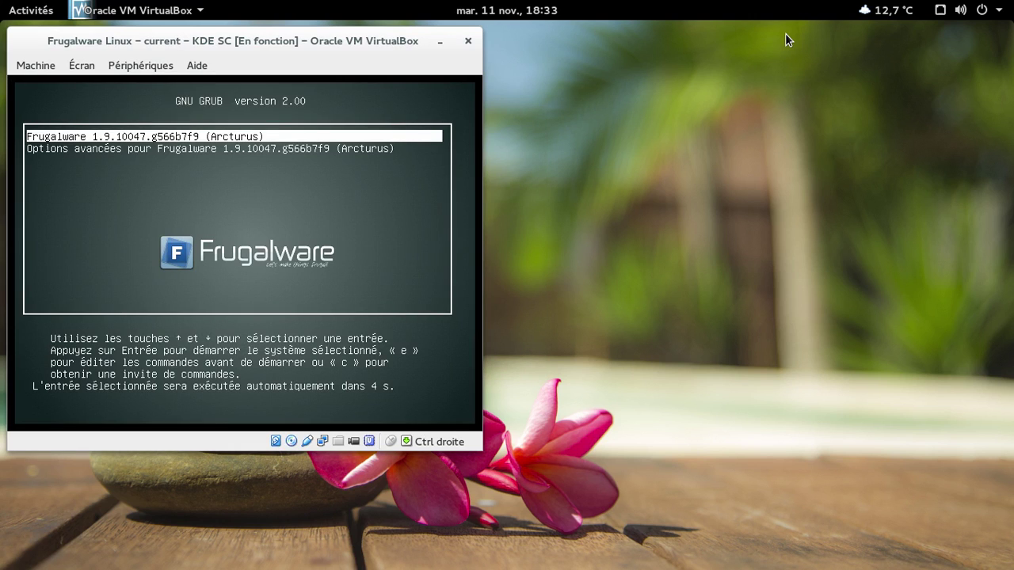
key("Return")
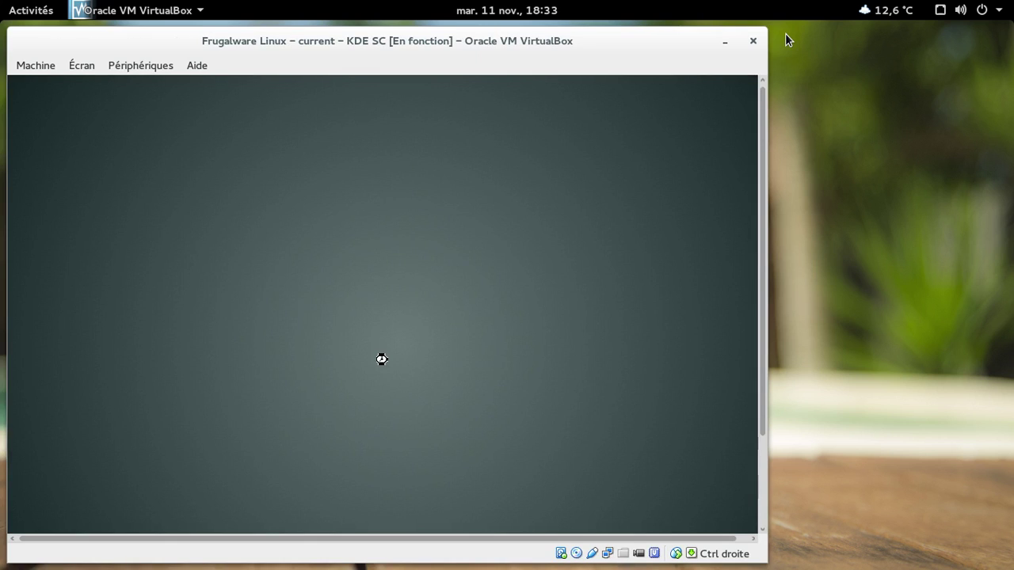
key("Control_R+f")
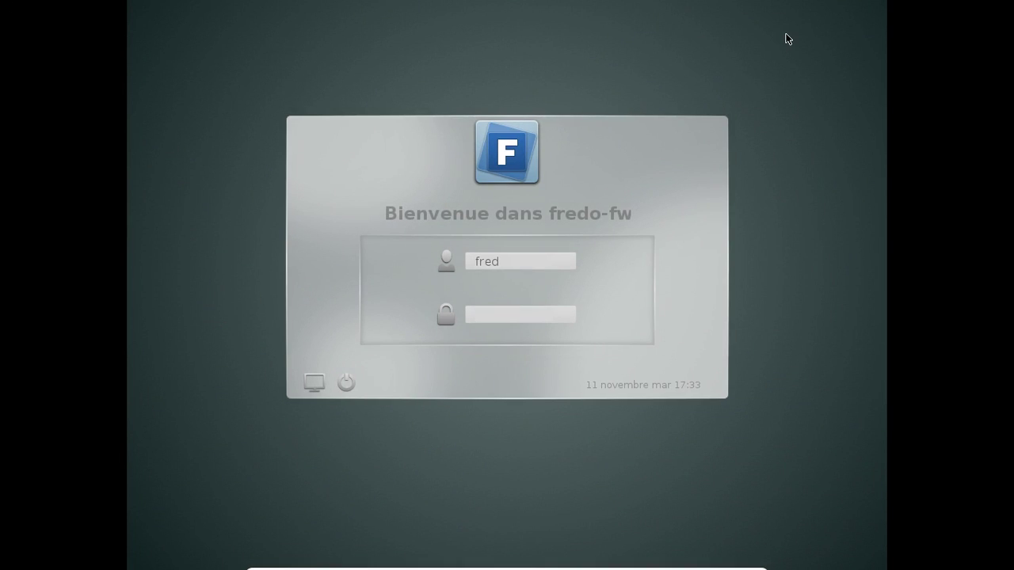
- Log in at the KDM screen with the account password and show the taskbar calendar
type("••••••••")
key("Return")
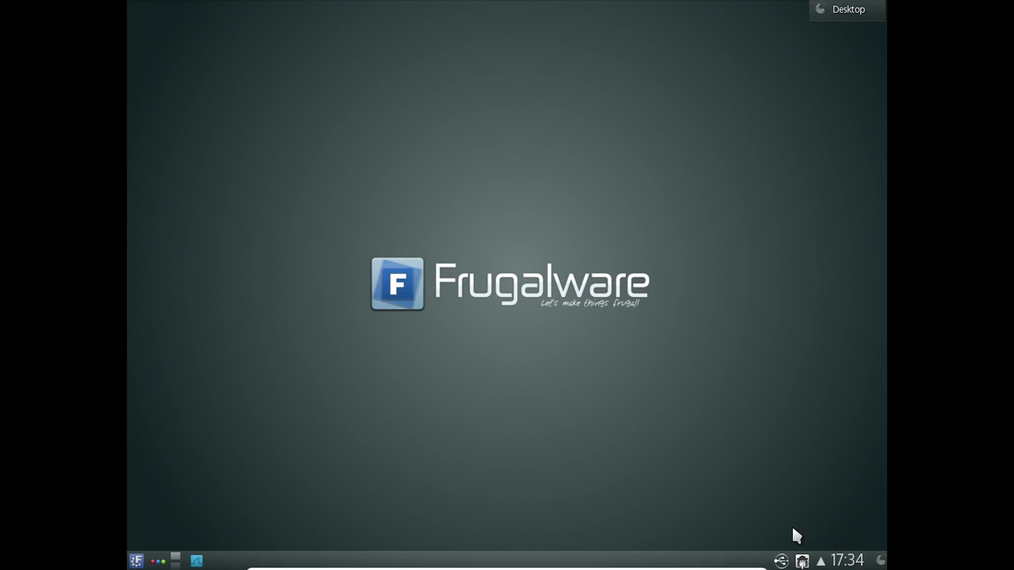
left_click(841, 557)
- Close the calendar, open Kickoff, and raise the first internal audio output from muted to maximum
left_click(843, 559)
left_click(138, 559)
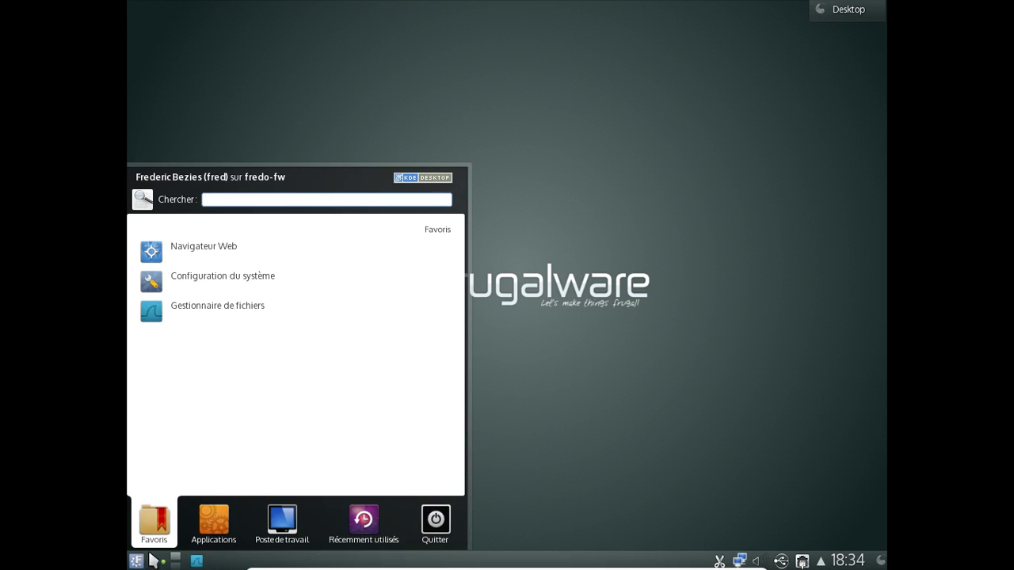
left_click(762, 560)
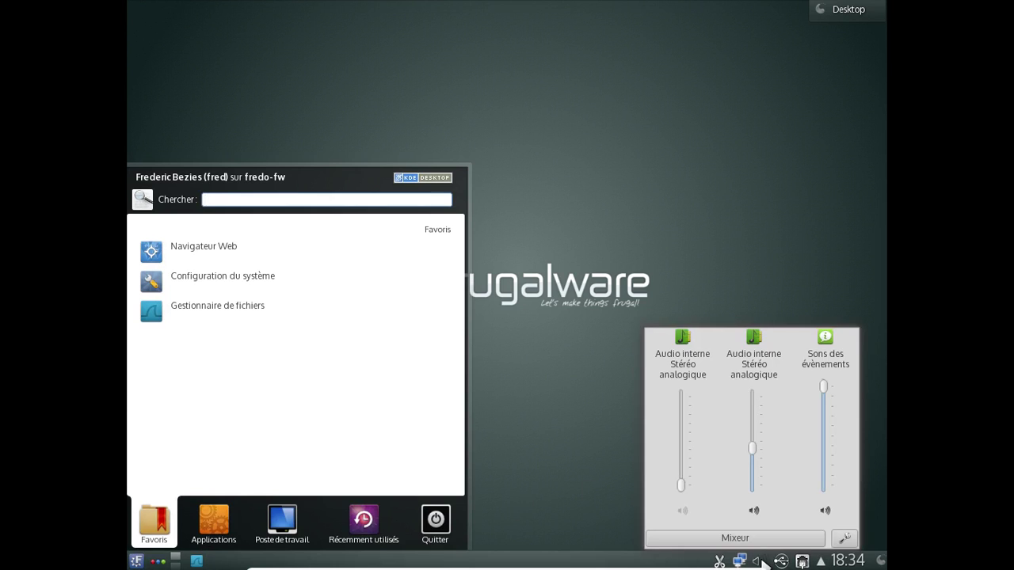
left_click_drag(681, 485, 692, 369)
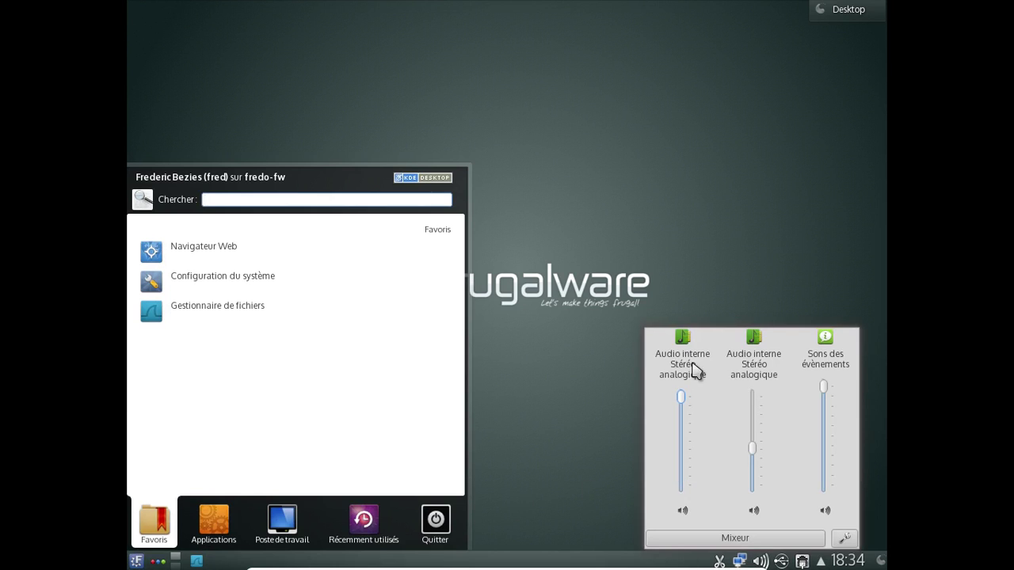
left_click(578, 379)
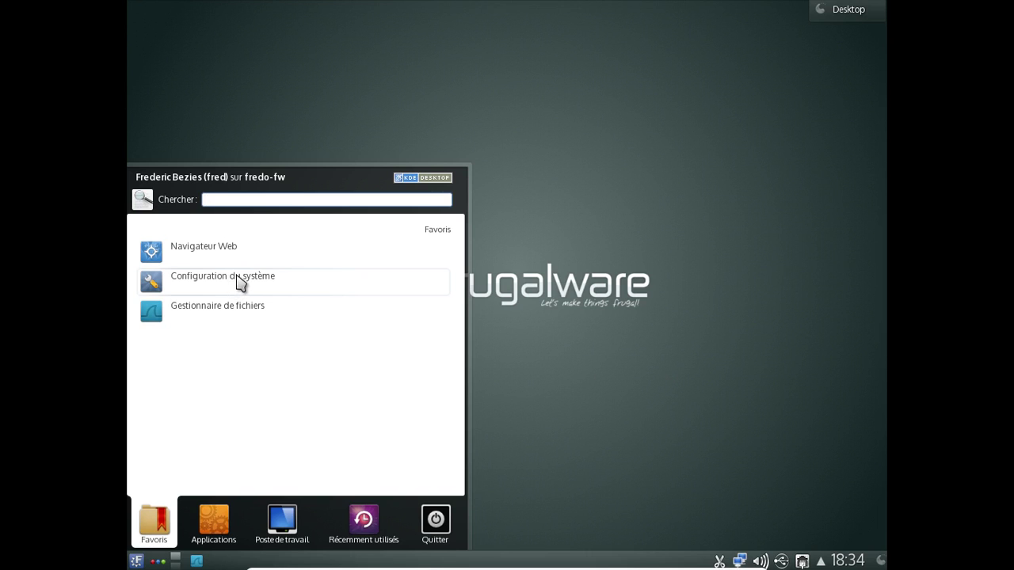
- Open System Settings and check the KDE 4.14.2 version under Help > About KDE
left_click(237, 275)
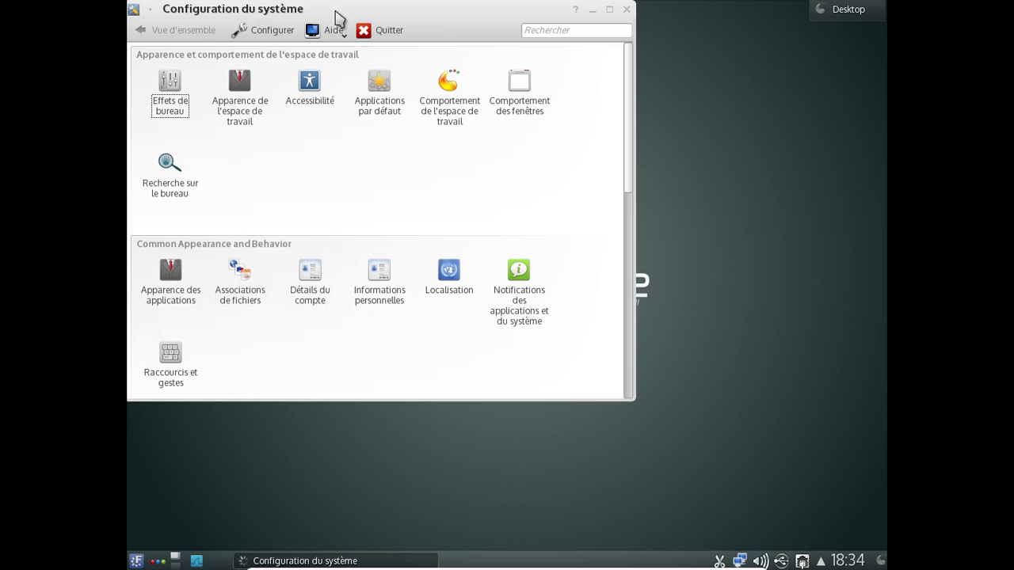
left_click(337, 32)
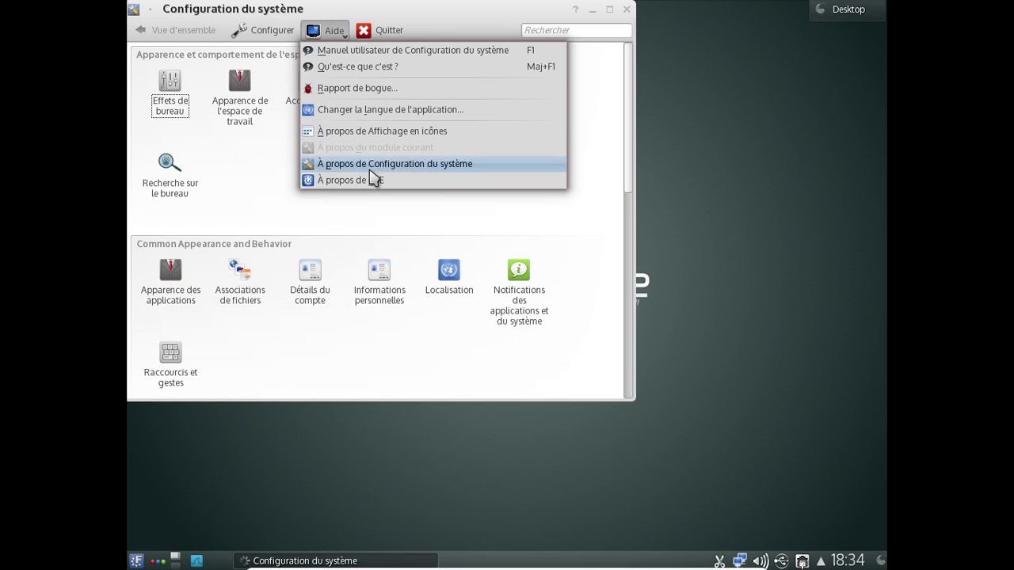
left_click(373, 181)
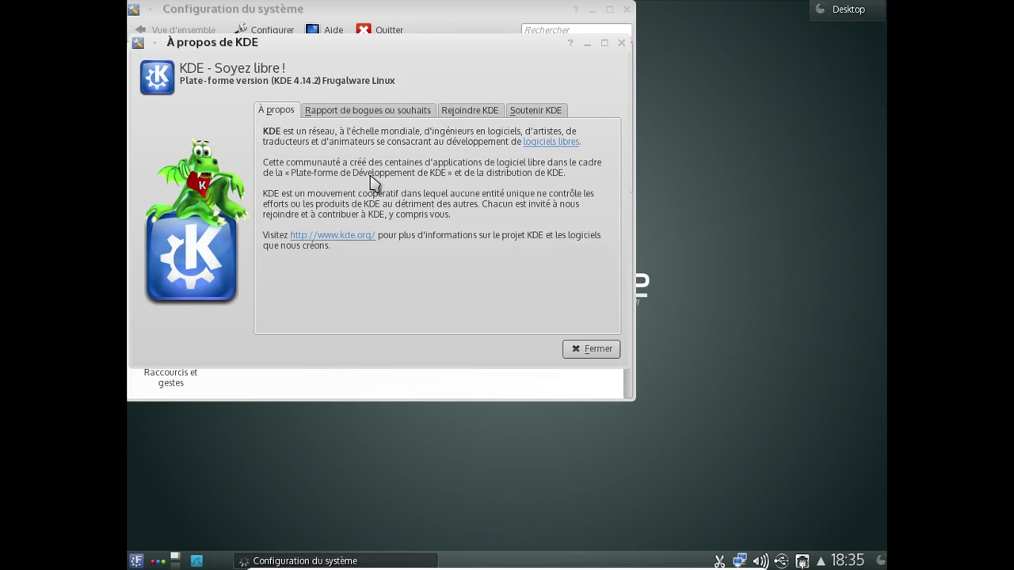
left_click(606, 345)
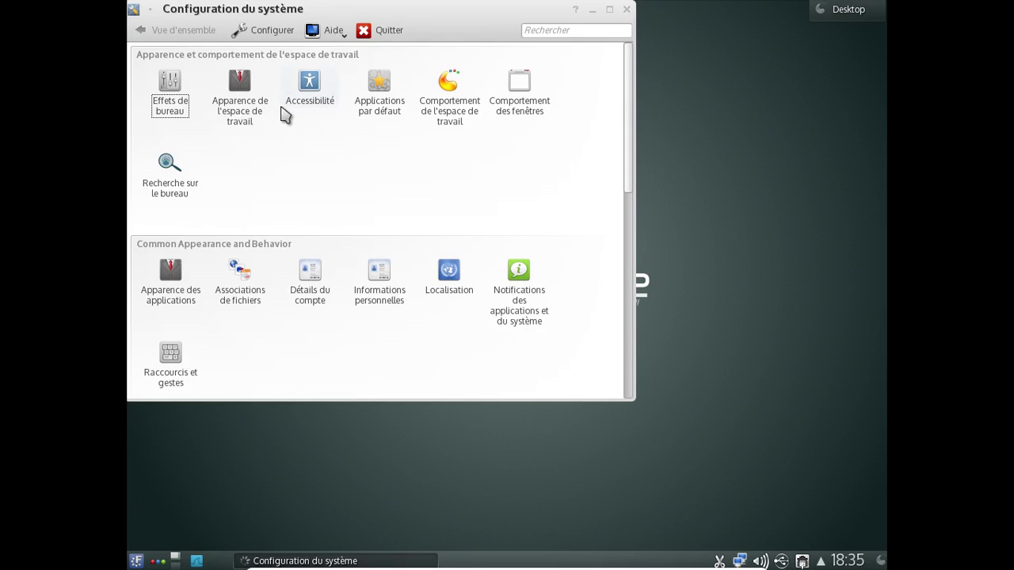
- Browse the Workspace Appearance pages: splash screen, desktop theme, cursors and window decorations
left_click(252, 113)
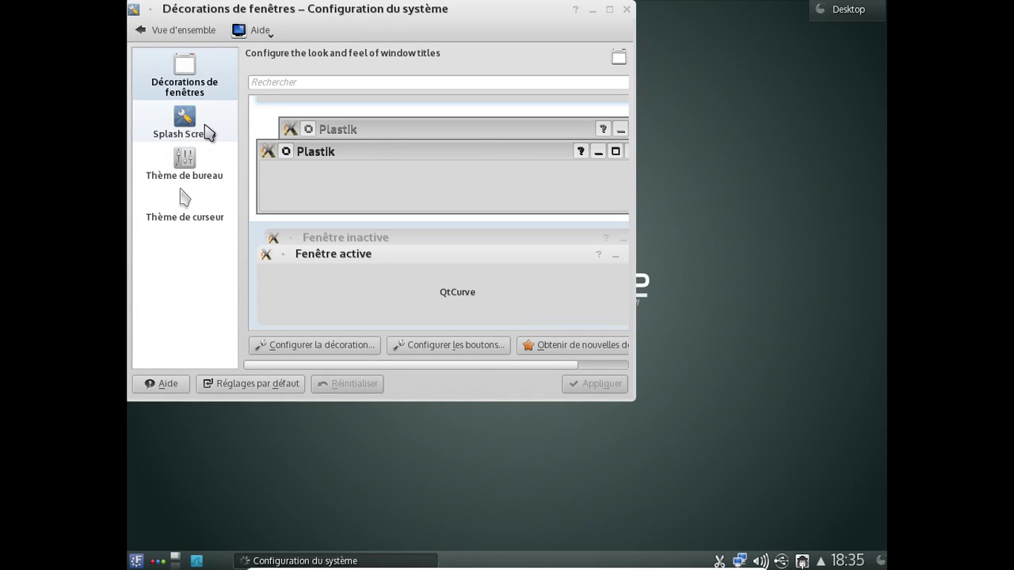
left_click(208, 133)
left_click(203, 166)
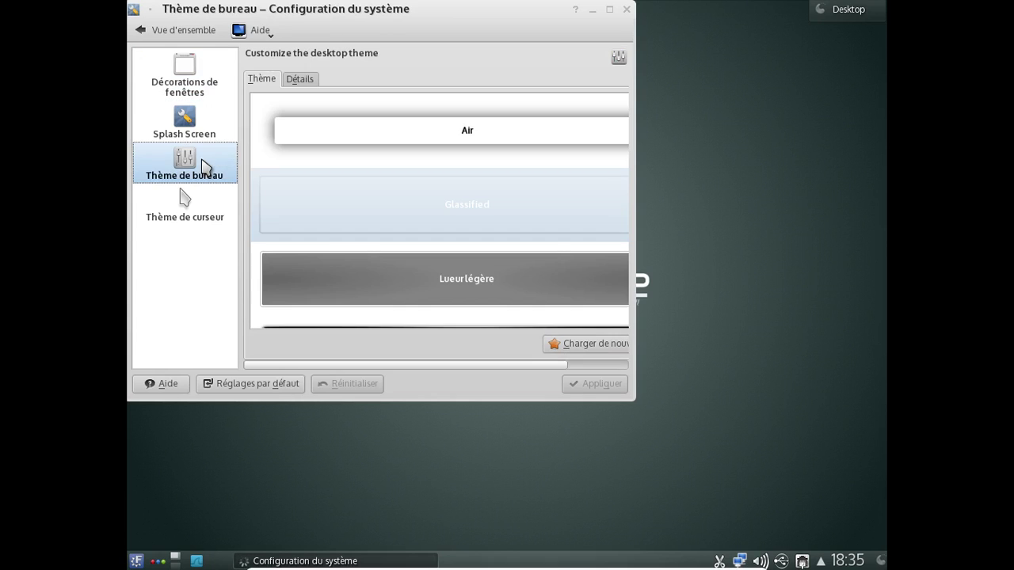
left_click(187, 216)
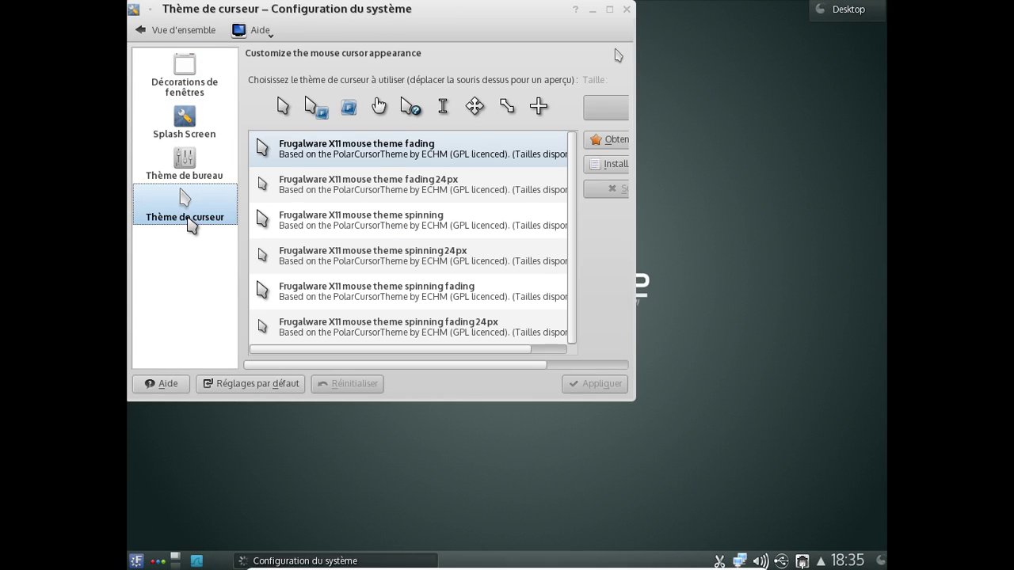
left_click(226, 95)
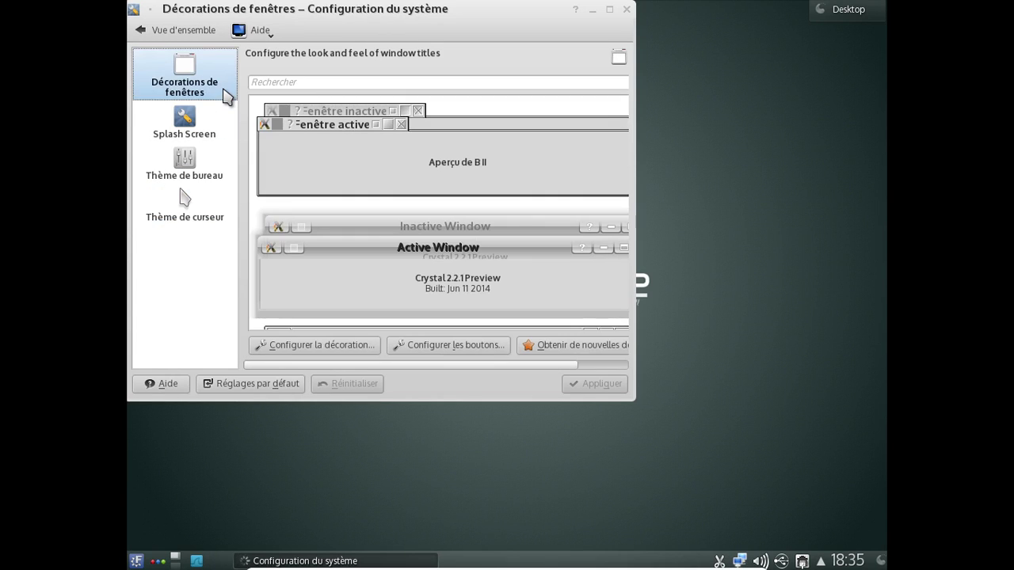
left_click(215, 114)
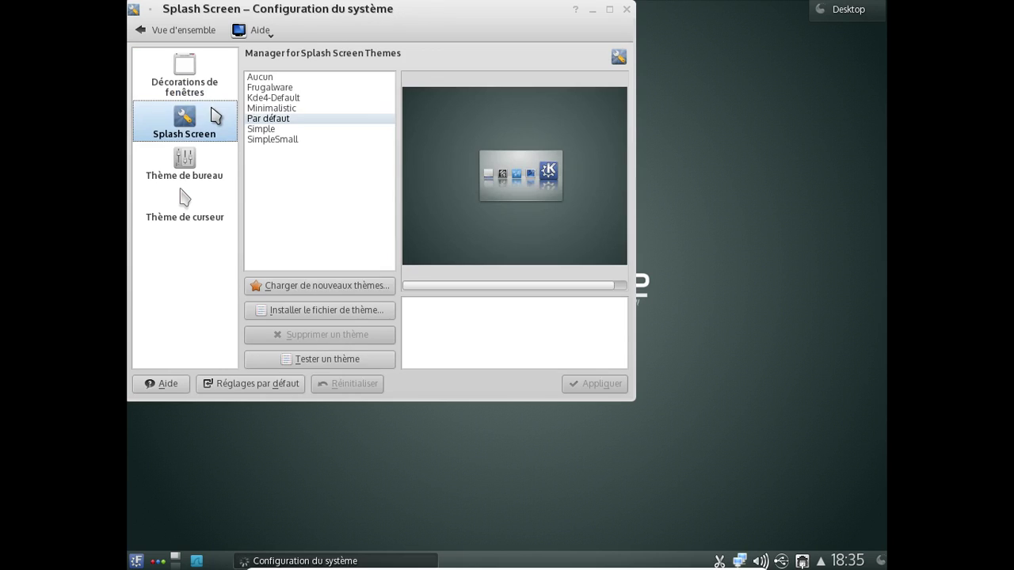
- Return to the settings overview, scroll through the categories, and close System Settings
left_click(161, 33)
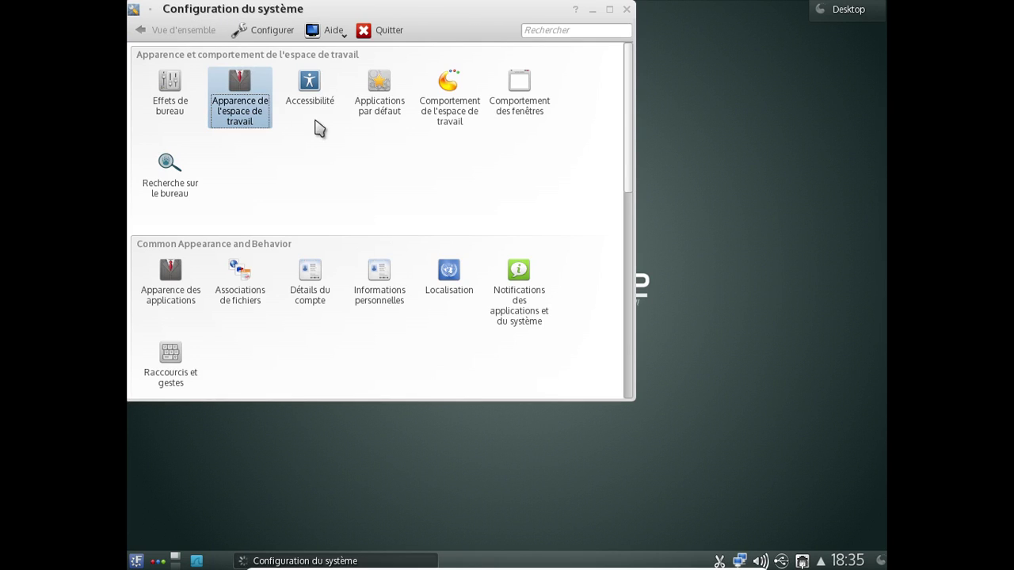
mouse_move(515, 115)
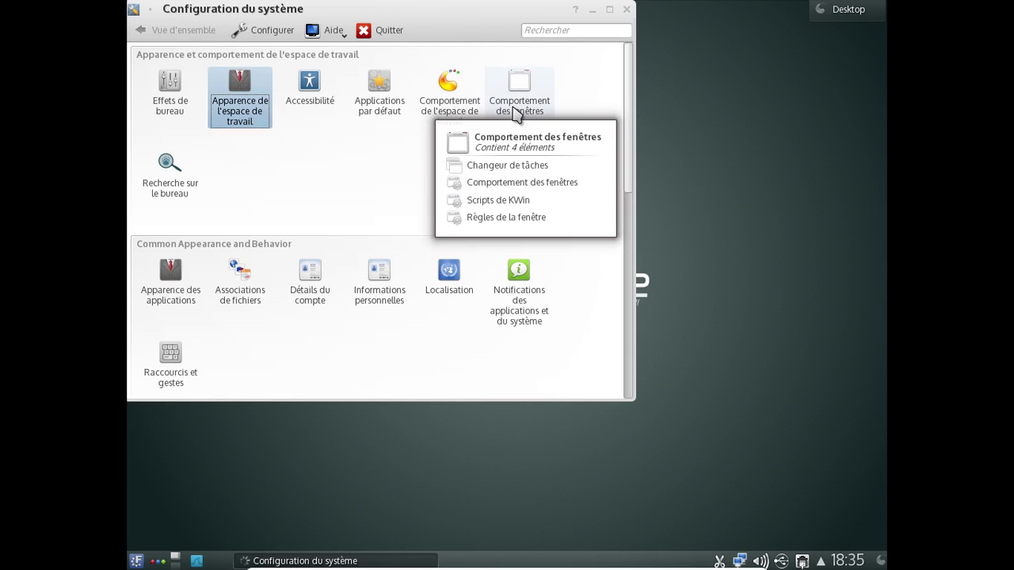
mouse_move(454, 108)
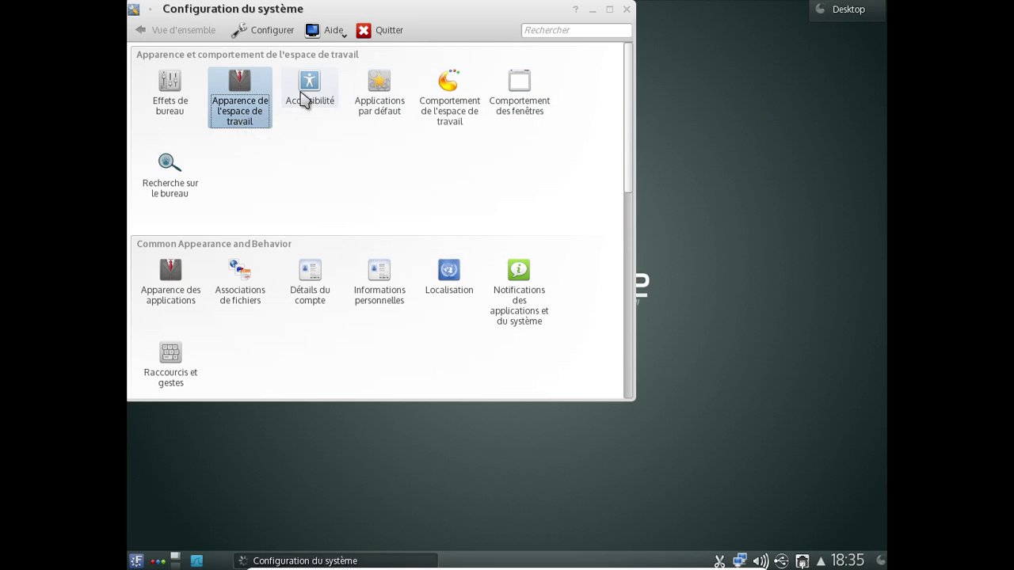
mouse_move(301, 95)
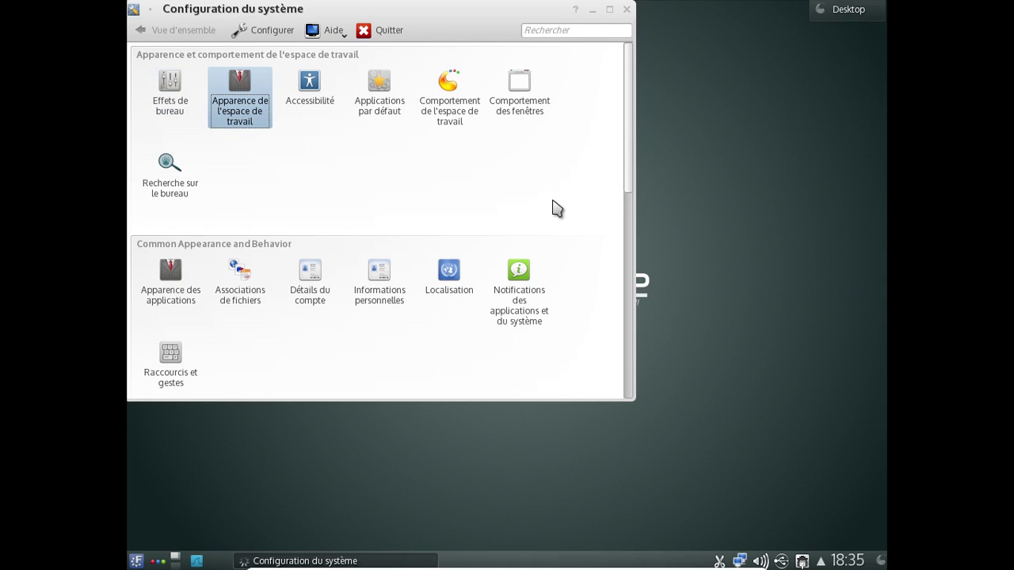
scroll(557, 207, "down", 1)
scroll(557, 207, "down", 2)
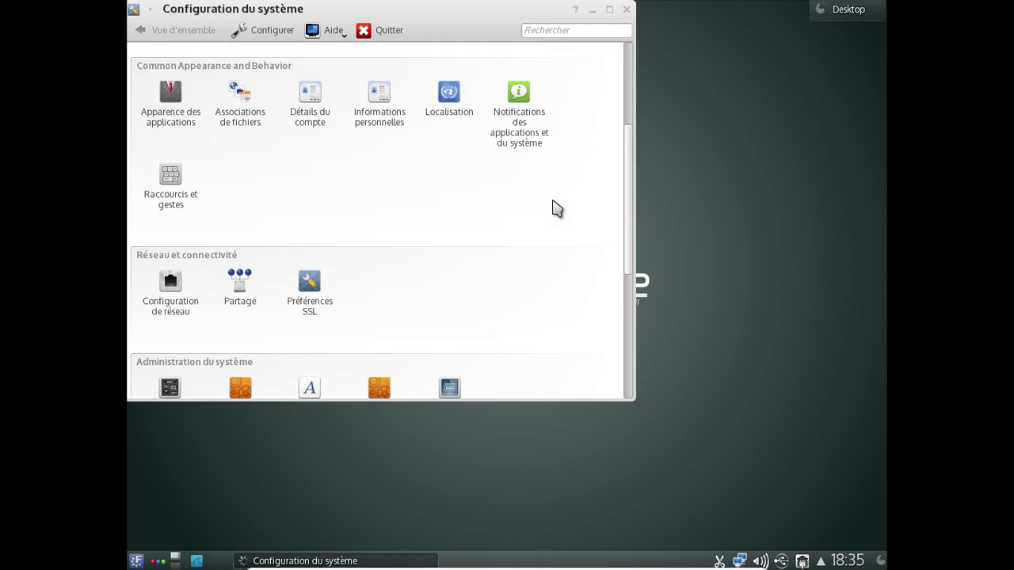
scroll(557, 207, "down", 1)
scroll(557, 208, "down", 1)
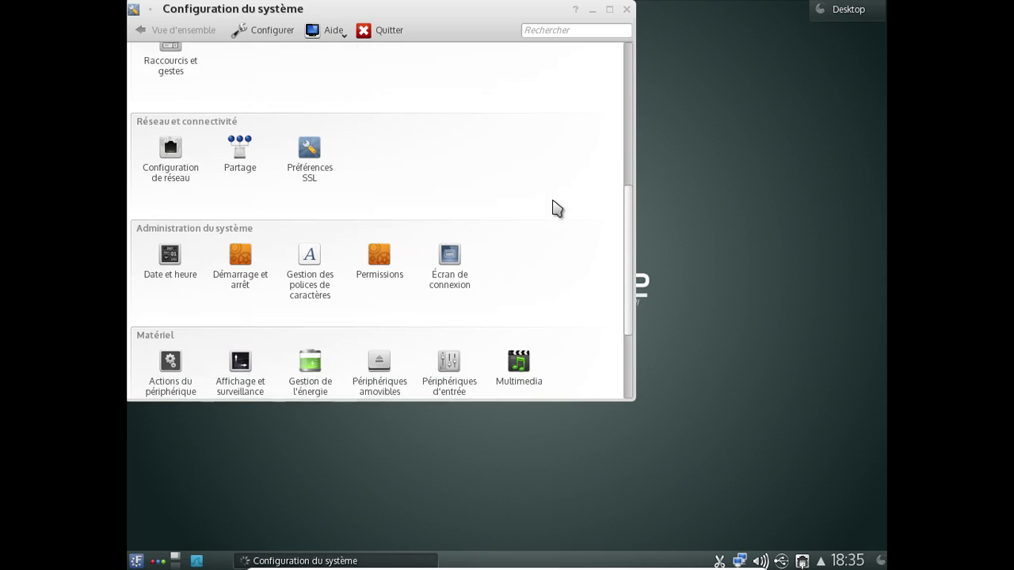
scroll(557, 208, "down", 1)
scroll(557, 208, "down", 1)
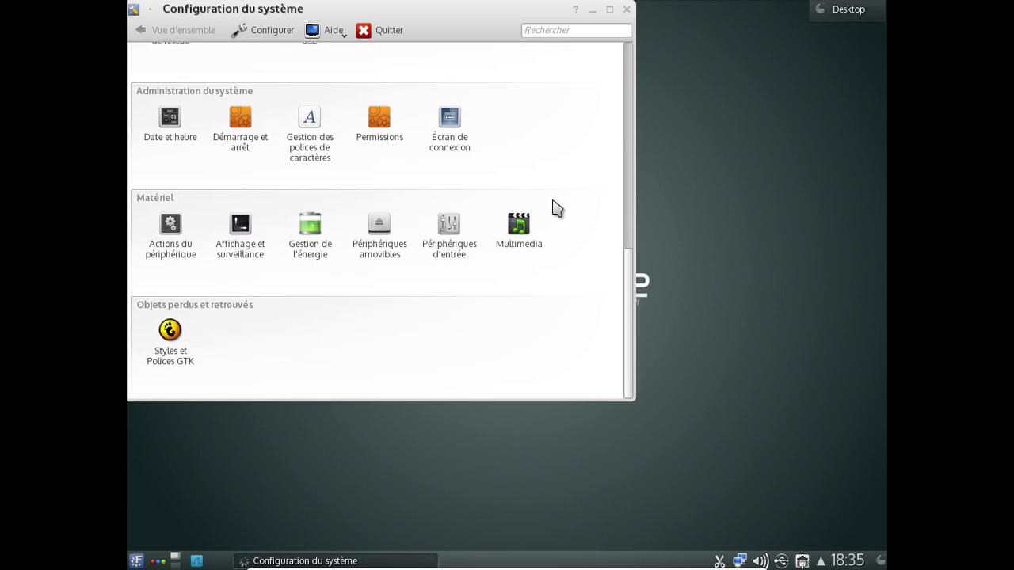
left_click(625, 10)
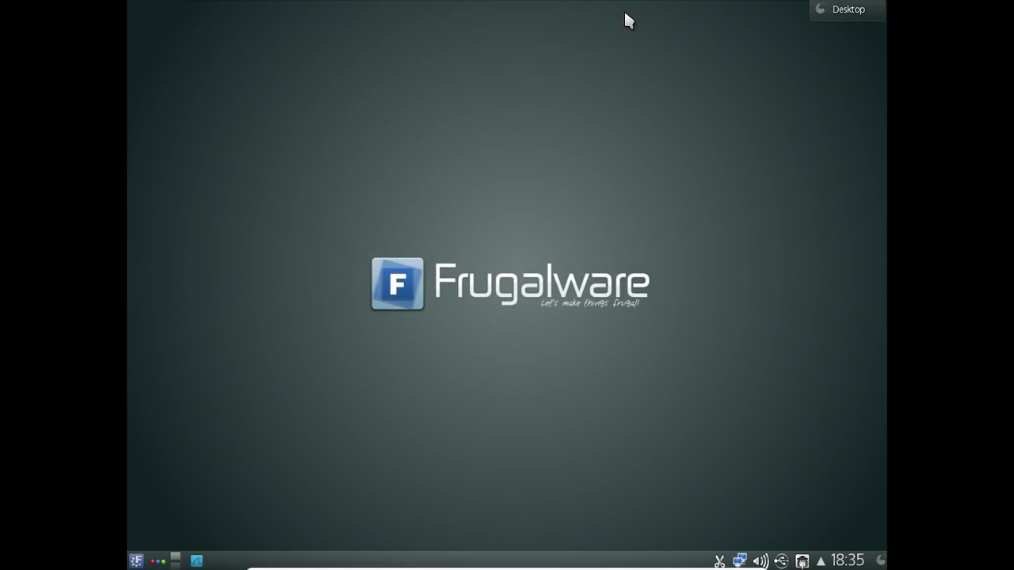
left_click(136, 560)
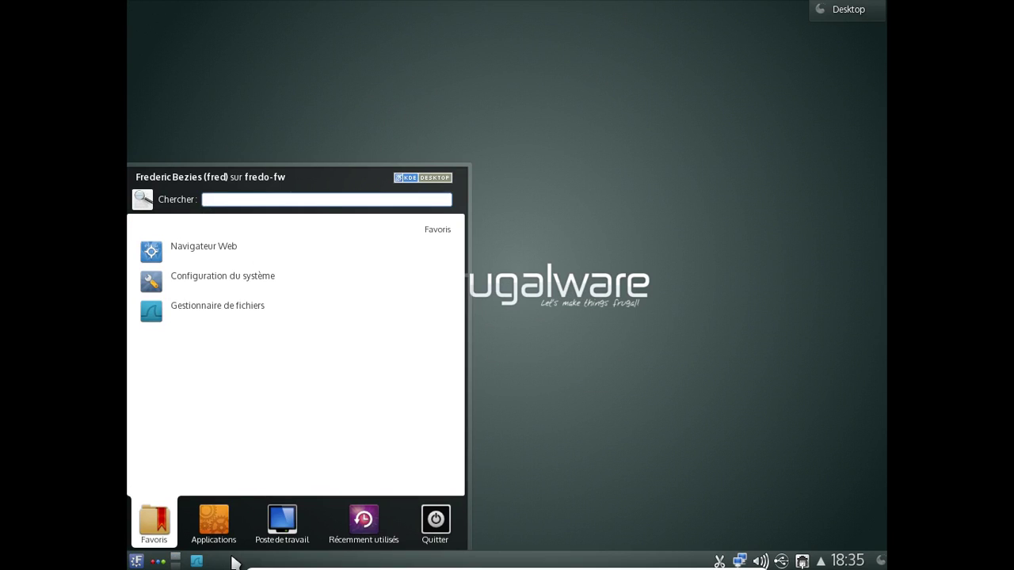
left_click(226, 531)
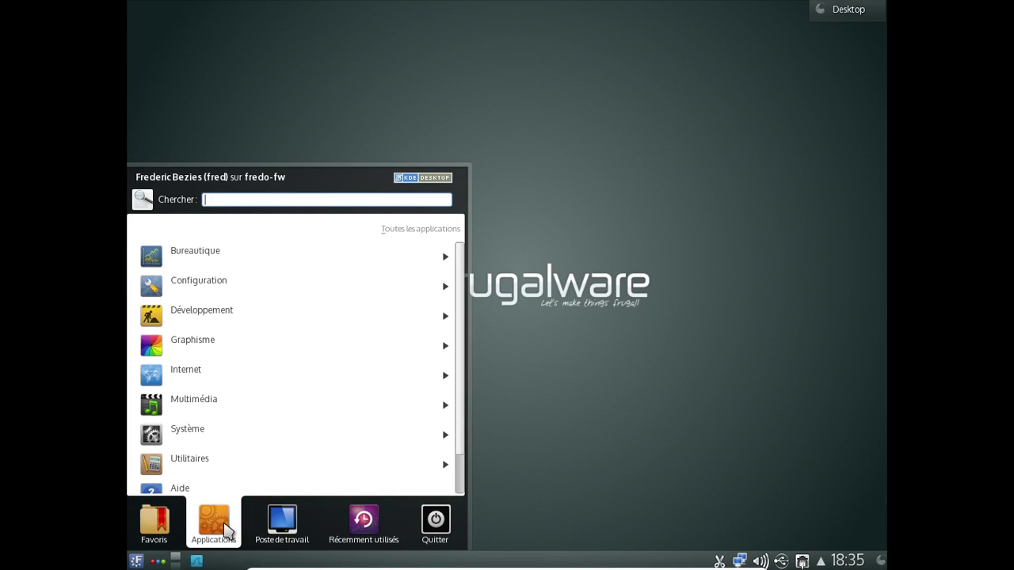
left_click(213, 262)
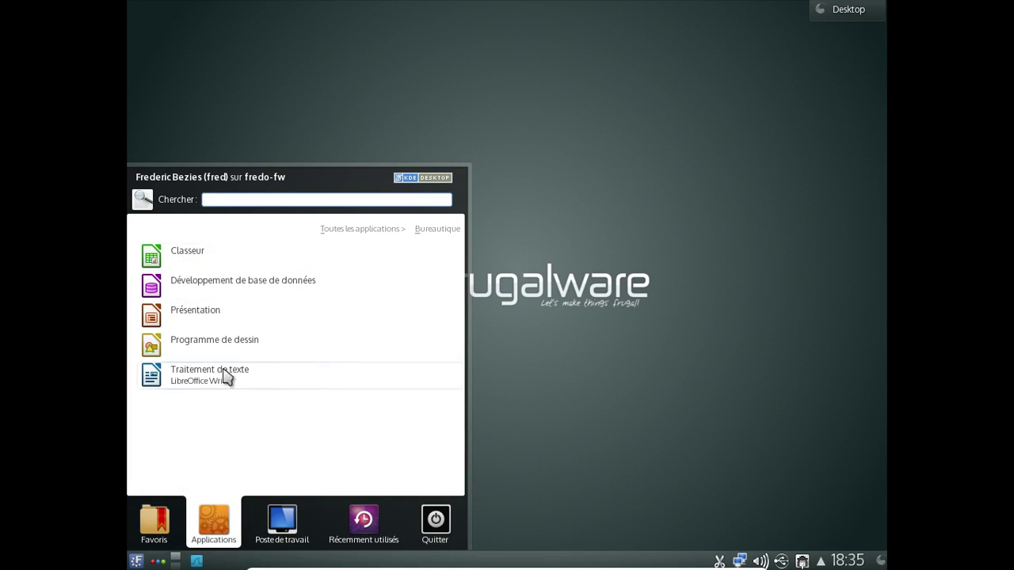
left_click(225, 377)
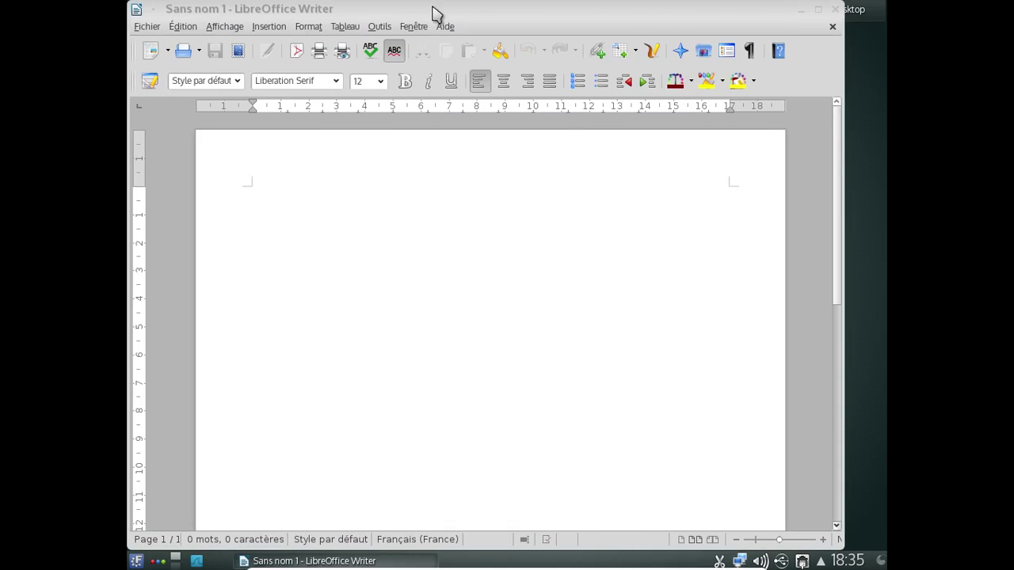
left_click(448, 27)
left_click(481, 121)
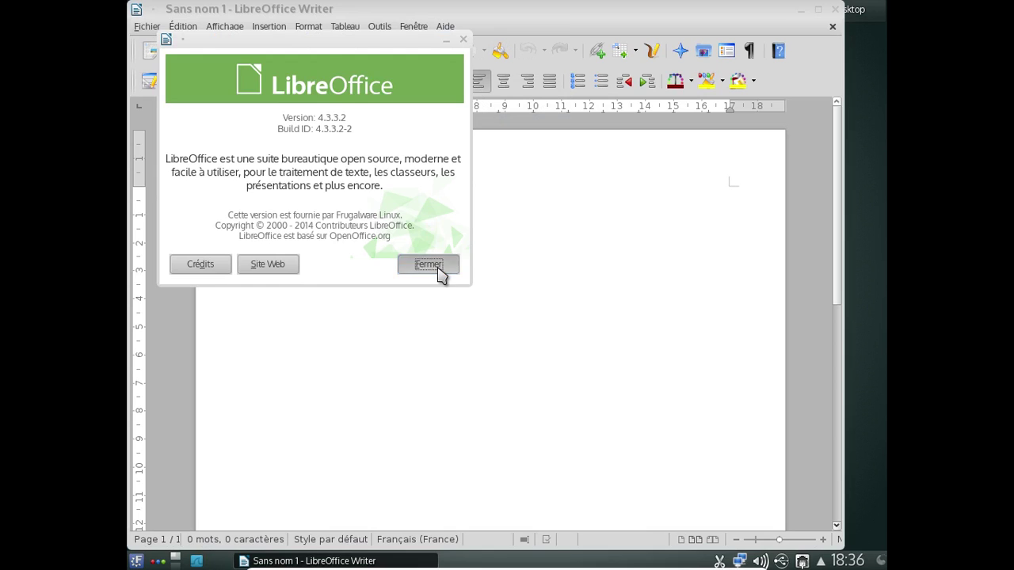
left_click(435, 268)
left_click(833, 10)
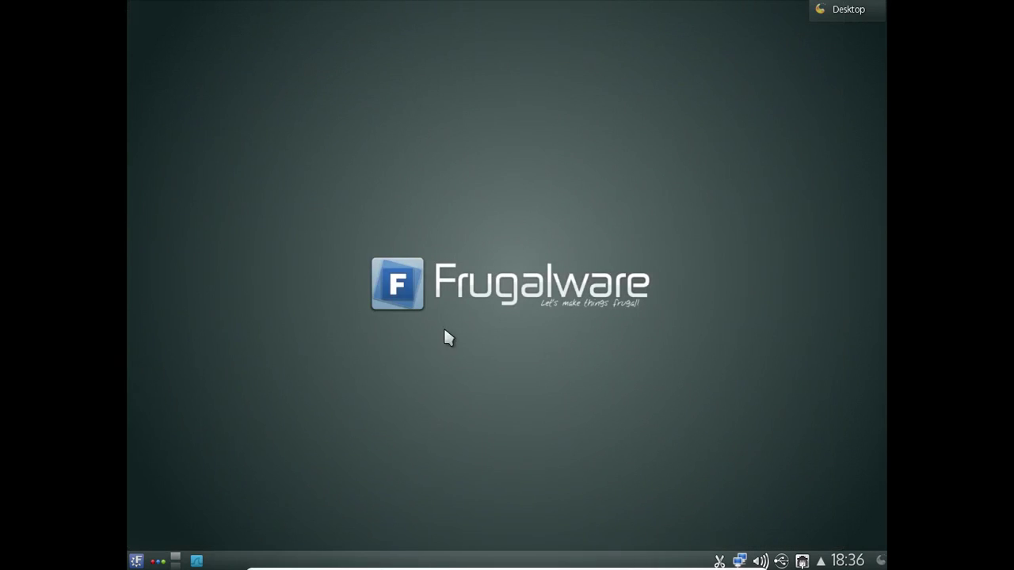
- Launch Firefox from Kickoff's Internet category and dismiss the quick tour and Welcome tab
left_click(136, 561)
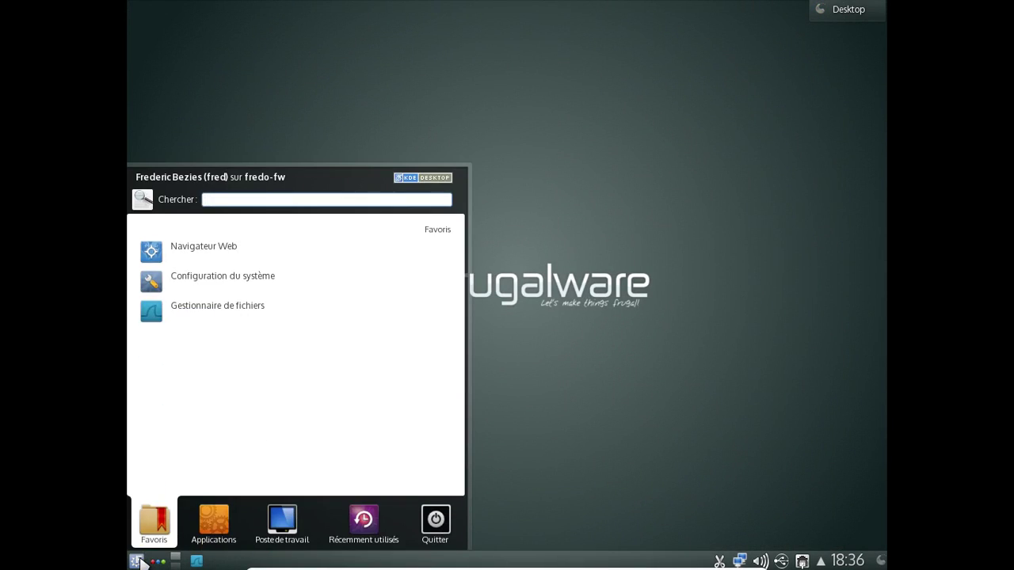
mouse_move(232, 528)
left_click_drag(251, 379, 240, 288)
left_click(232, 260)
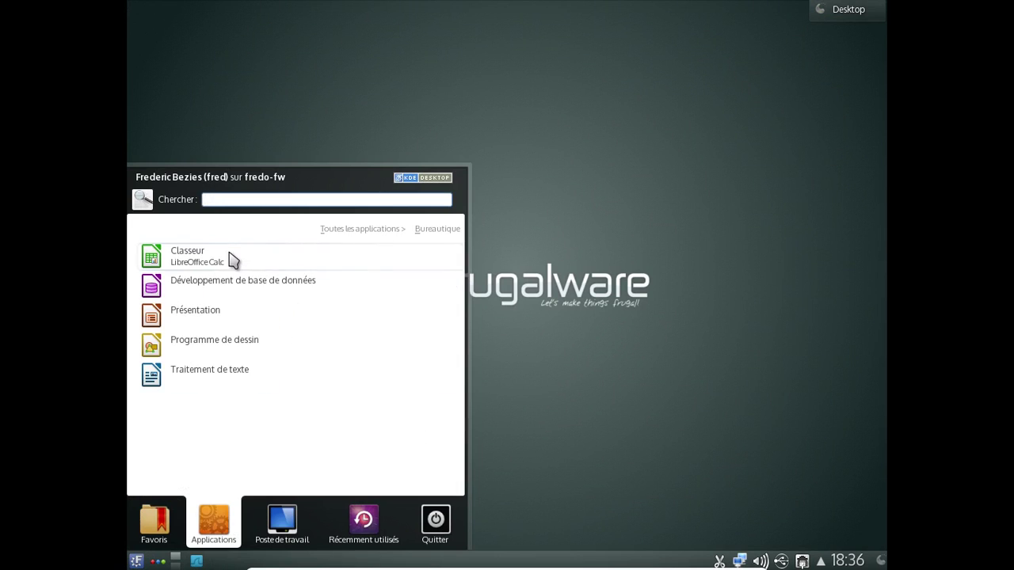
left_click(380, 231)
left_click(192, 375)
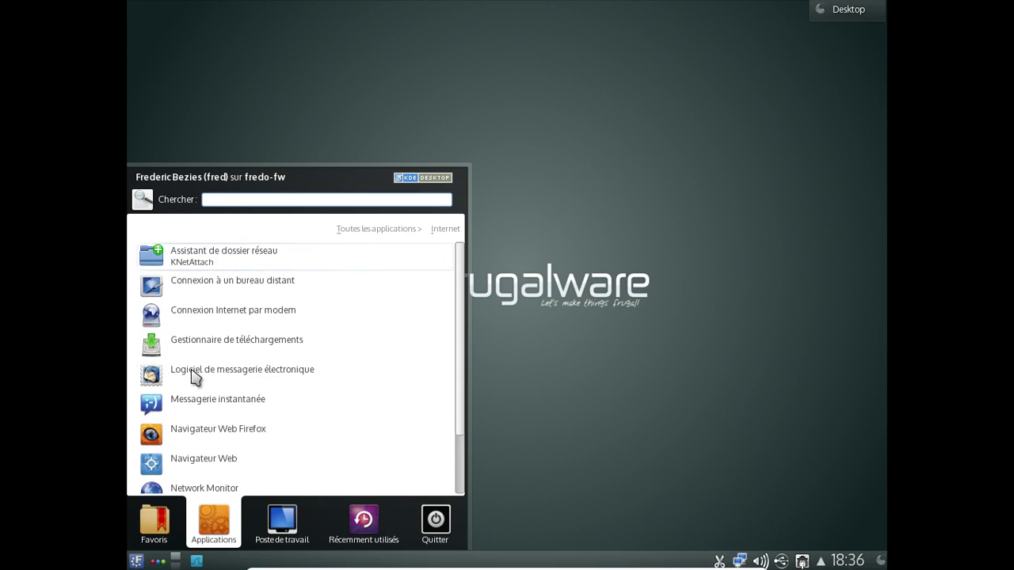
left_click(219, 434)
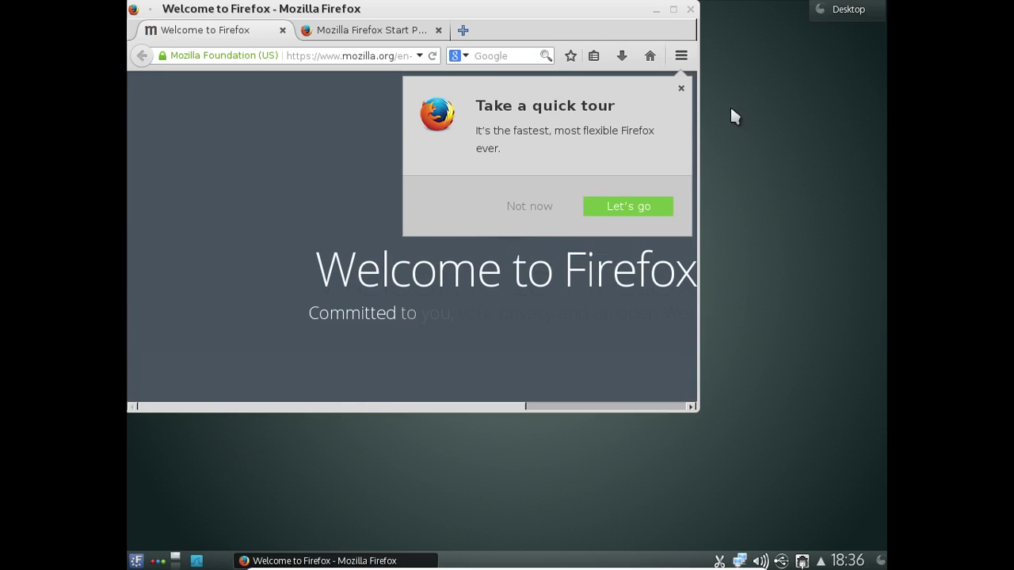
left_click(680, 88)
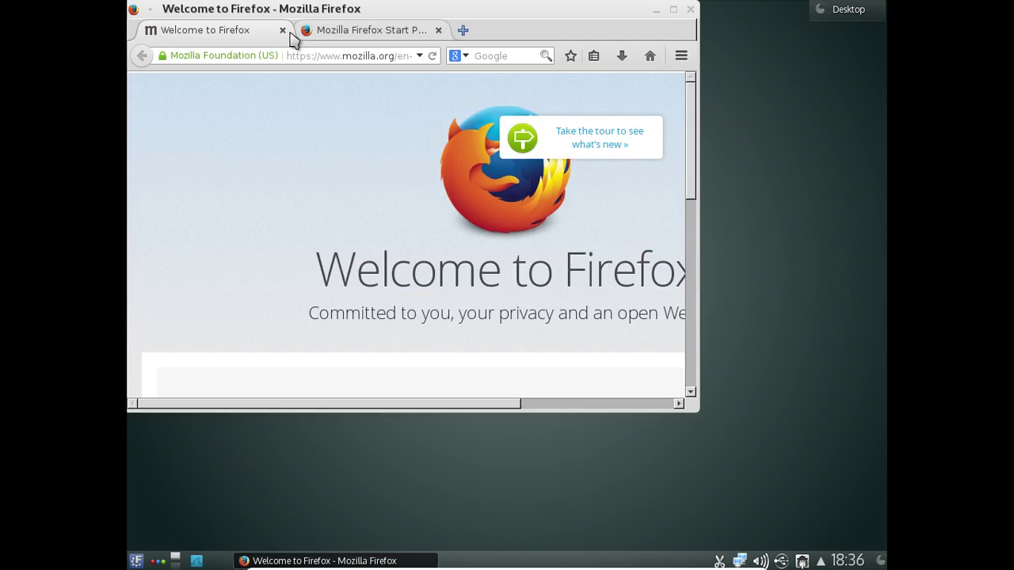
left_click(282, 30)
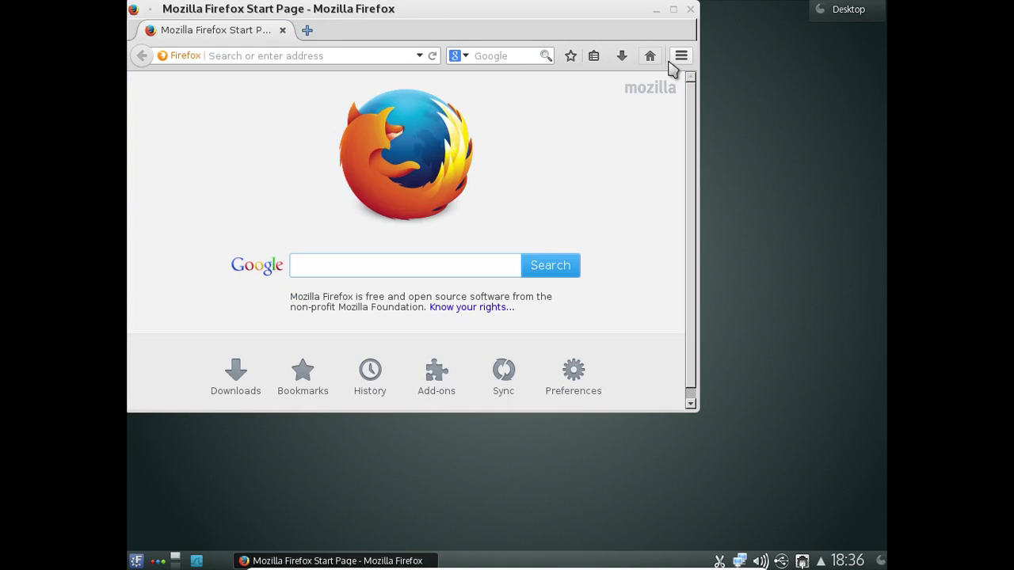
- Enable the Français Language Pack 33.0.3 add-on and enter about:config in a new tab
left_click(680, 57)
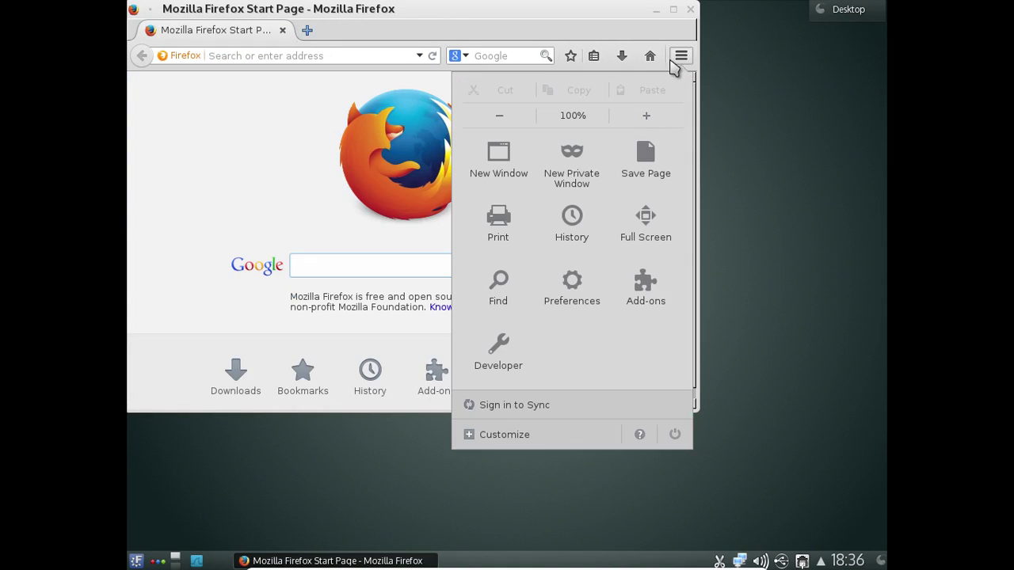
left_click(639, 434)
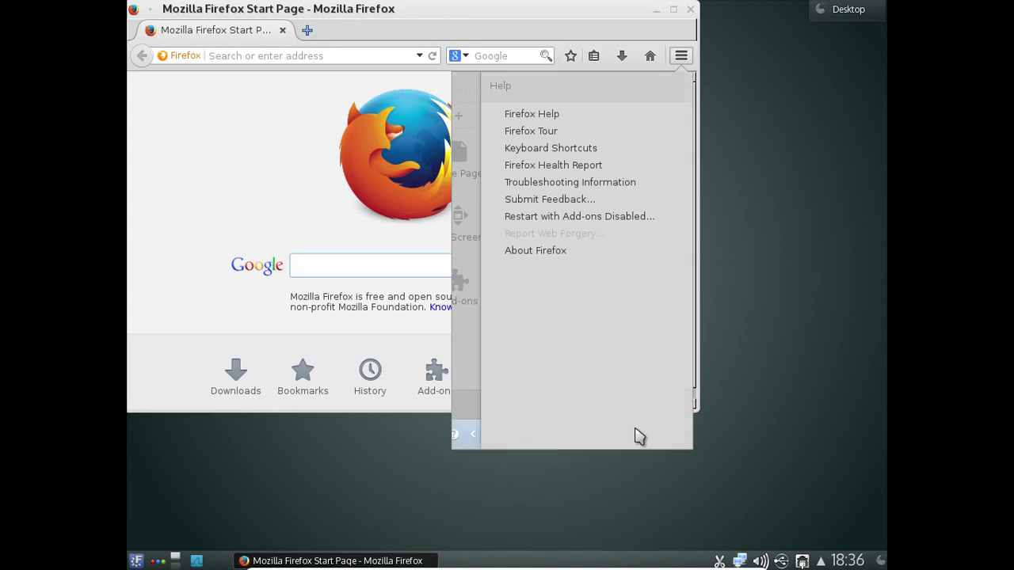
left_click(468, 433)
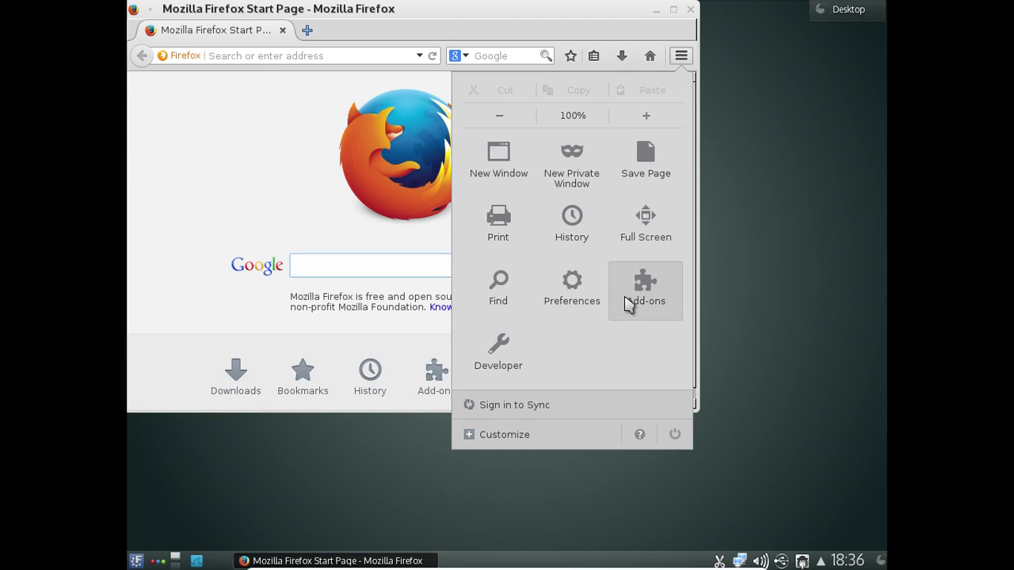
left_click(626, 305)
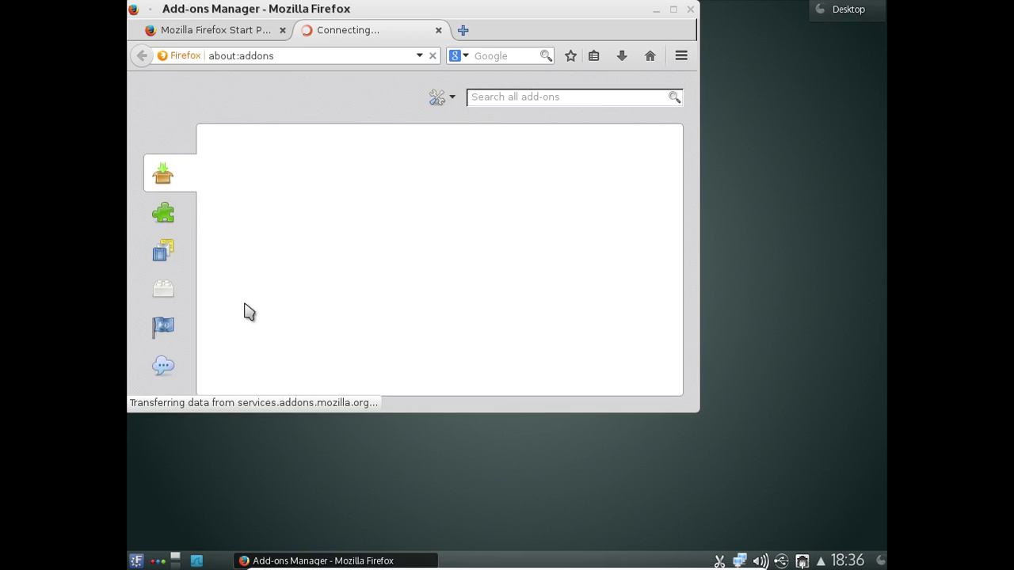
left_click(180, 334)
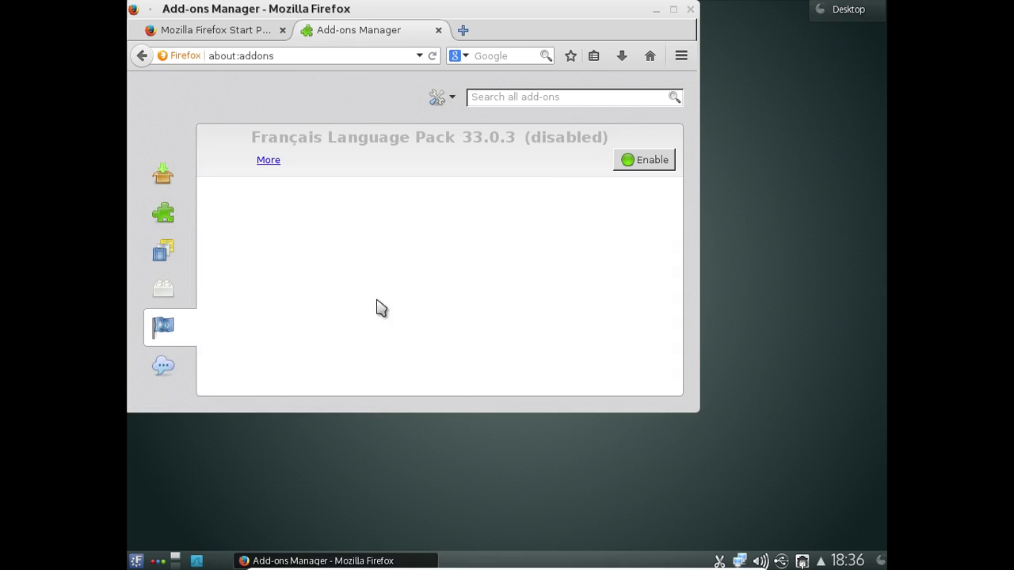
left_click(646, 169)
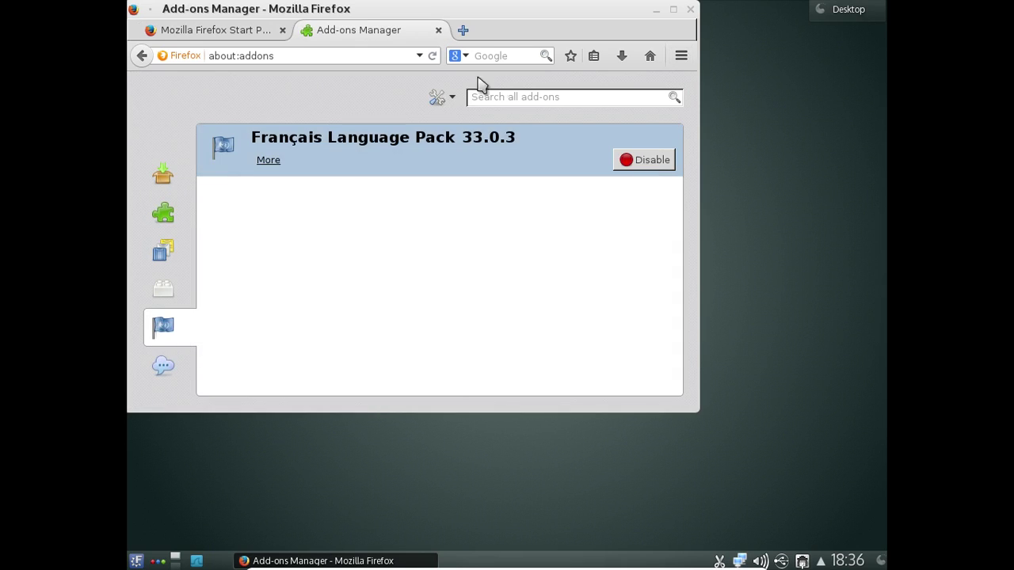
left_click(456, 32)
type("about:co")
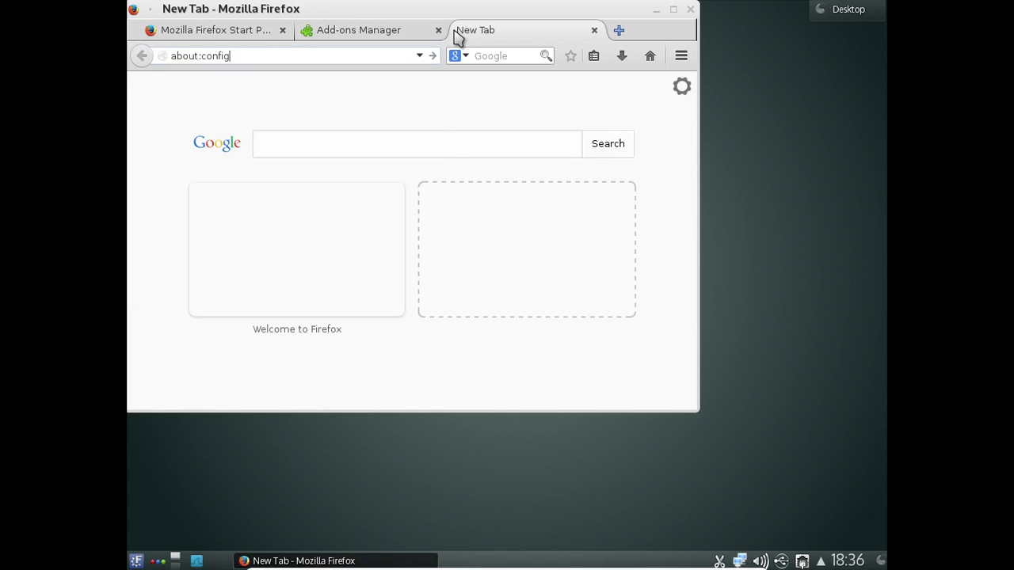
type("nfig")
- Set general.useragent.locale to fr-FR in about:config, then close Firefox with all three tabs
key("Return")
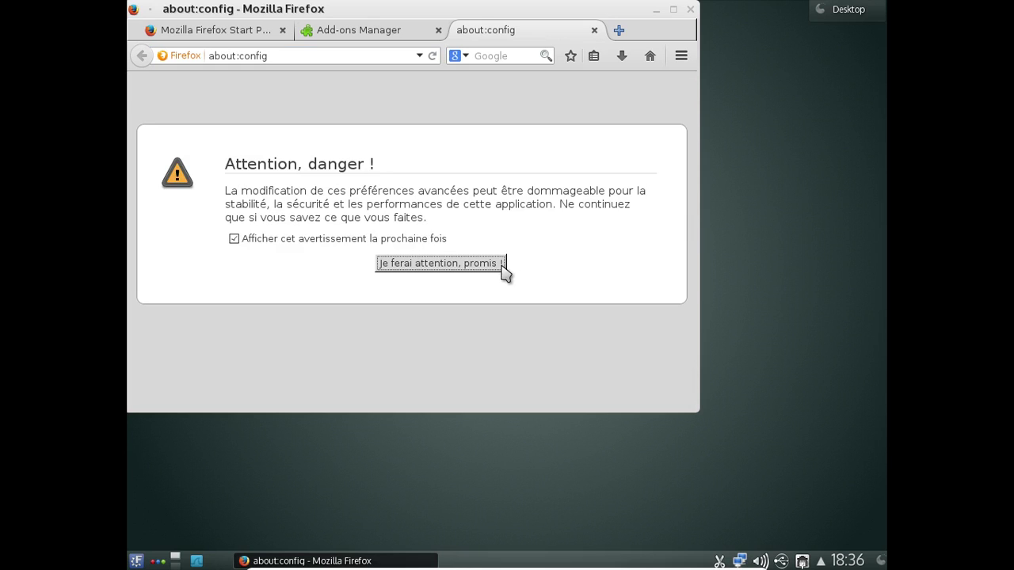
left_click(501, 266)
type("g")
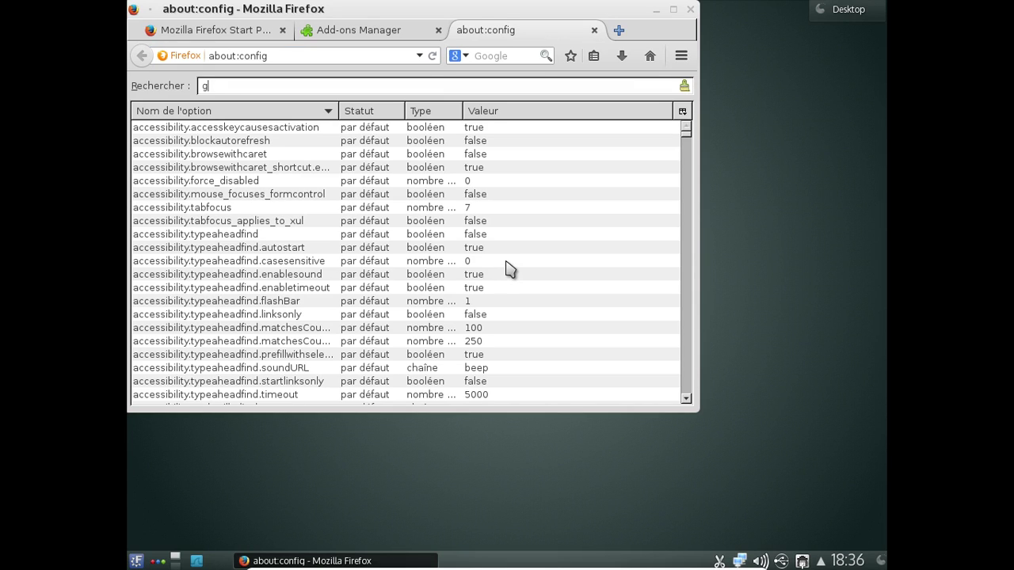
type("eneral.user")
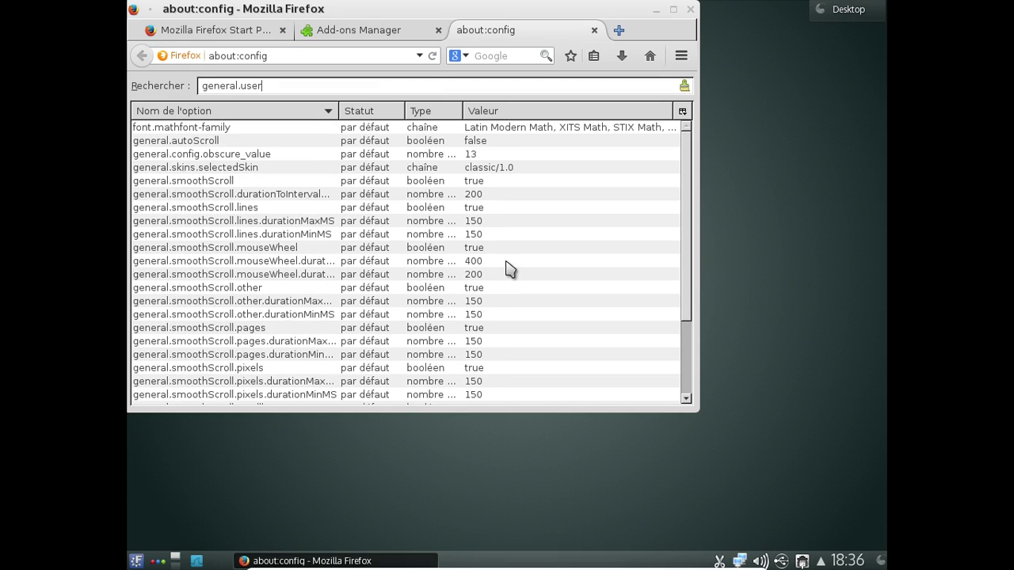
type("age")
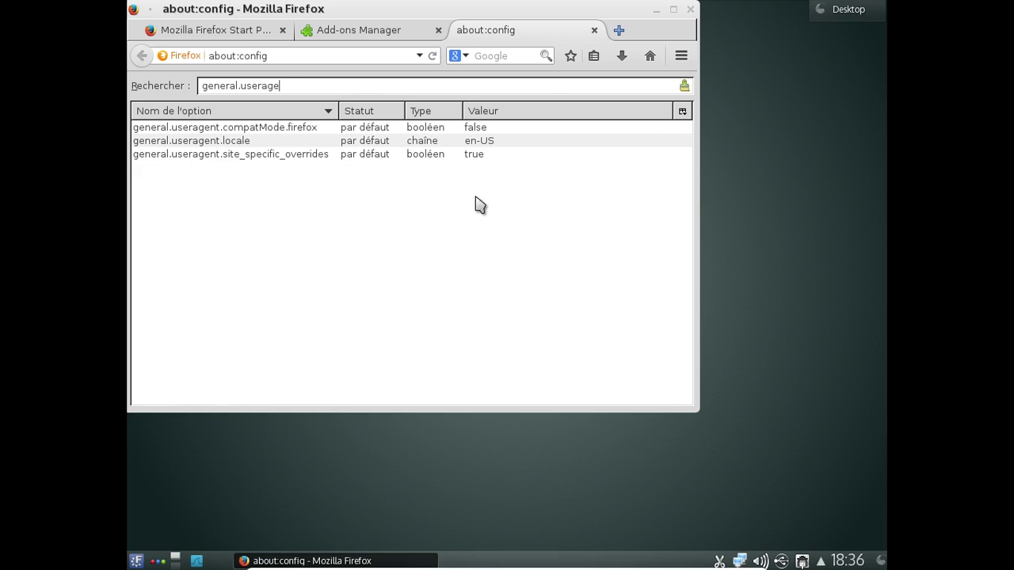
double_click(488, 144)
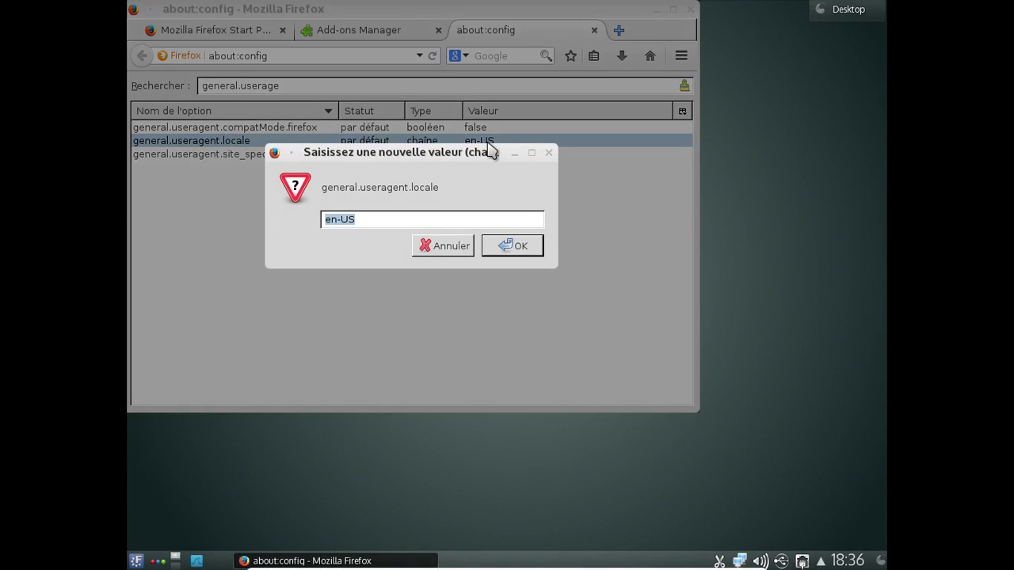
type("fr-FR")
left_click(515, 247)
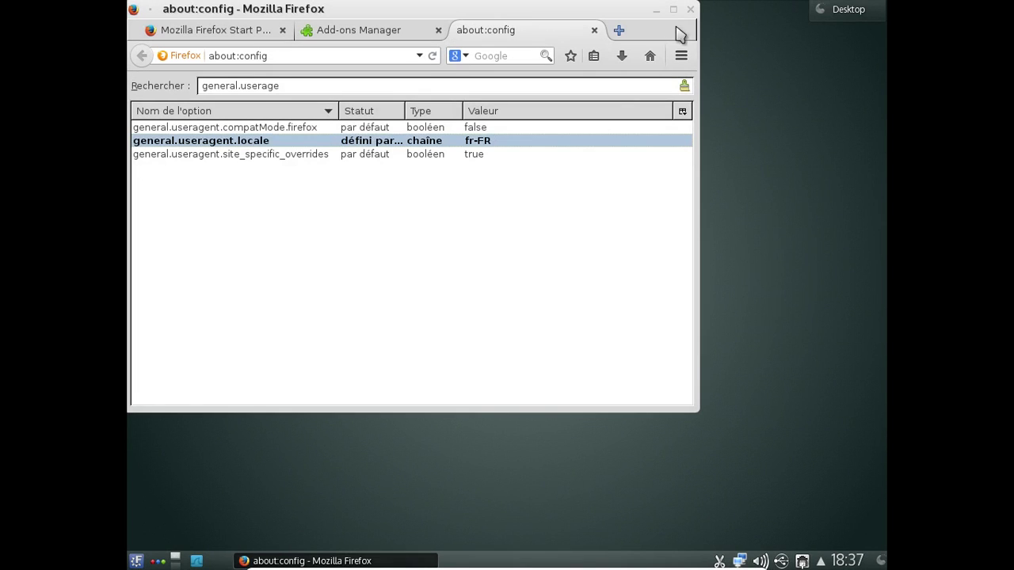
left_click(690, 9)
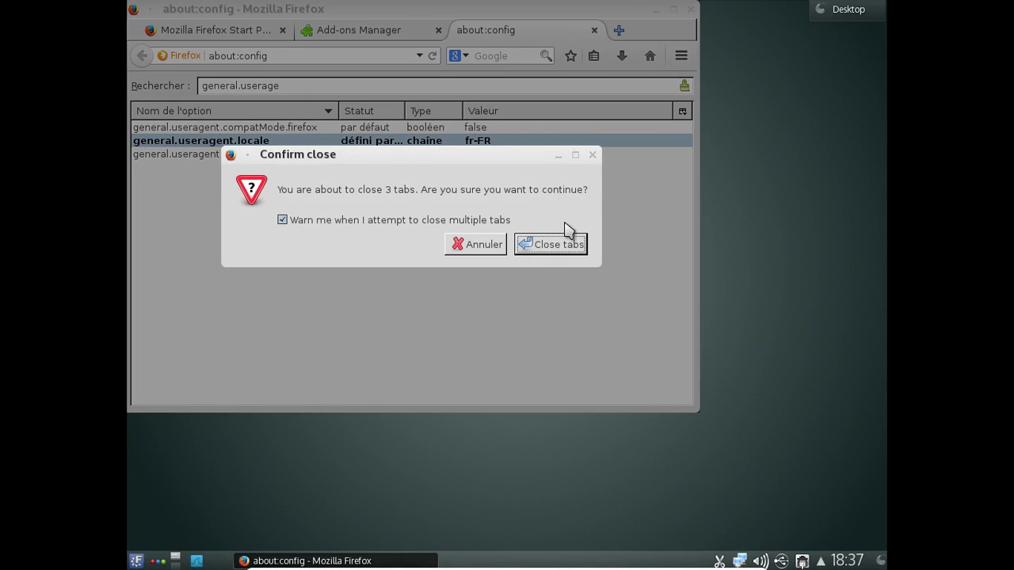
left_click(569, 246)
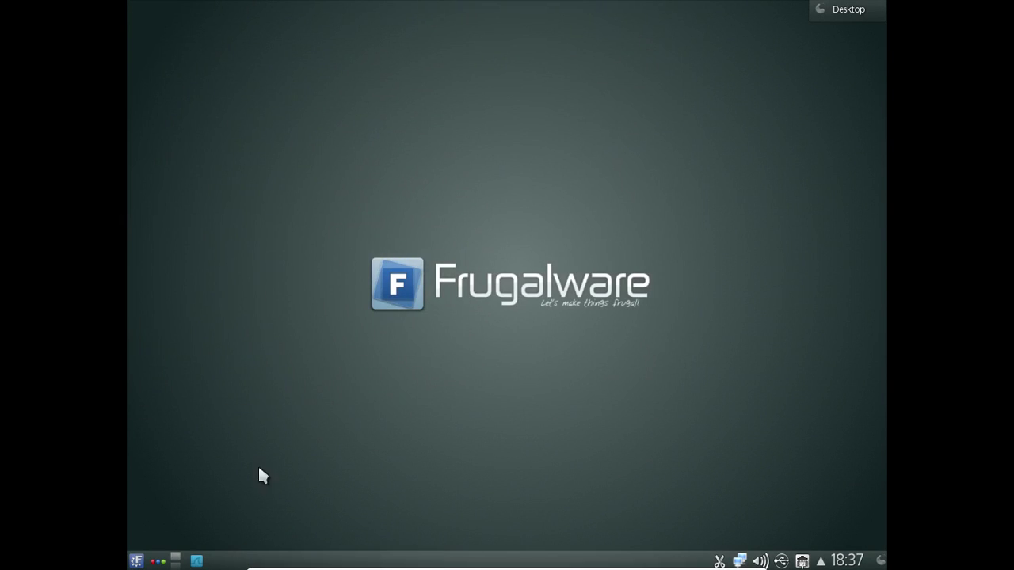
- Relaunch Firefox from Kickoff > Applications > Internet and drag its corner to enlarge the window
left_click(135, 561)
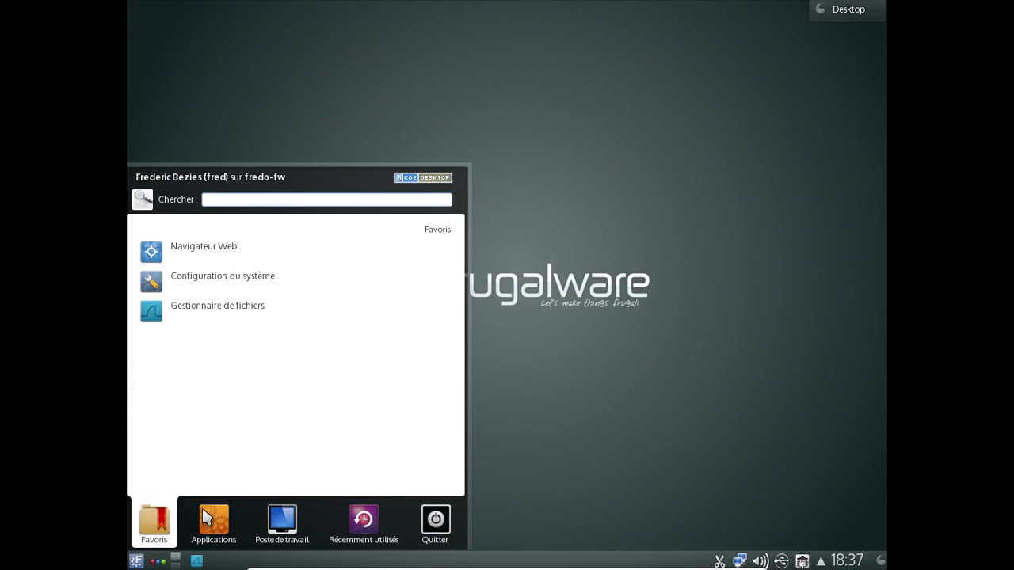
left_click(206, 519)
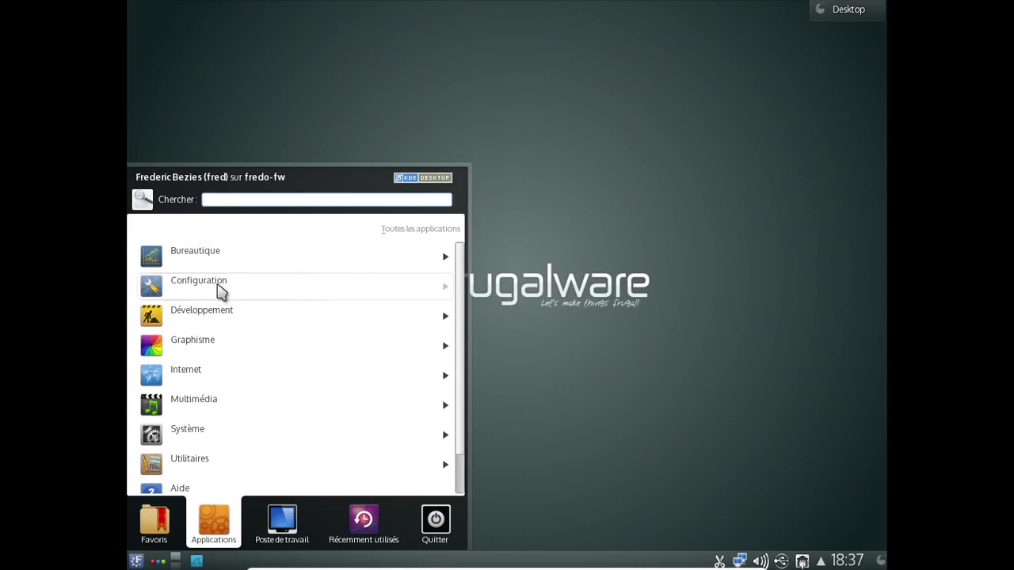
left_click(209, 377)
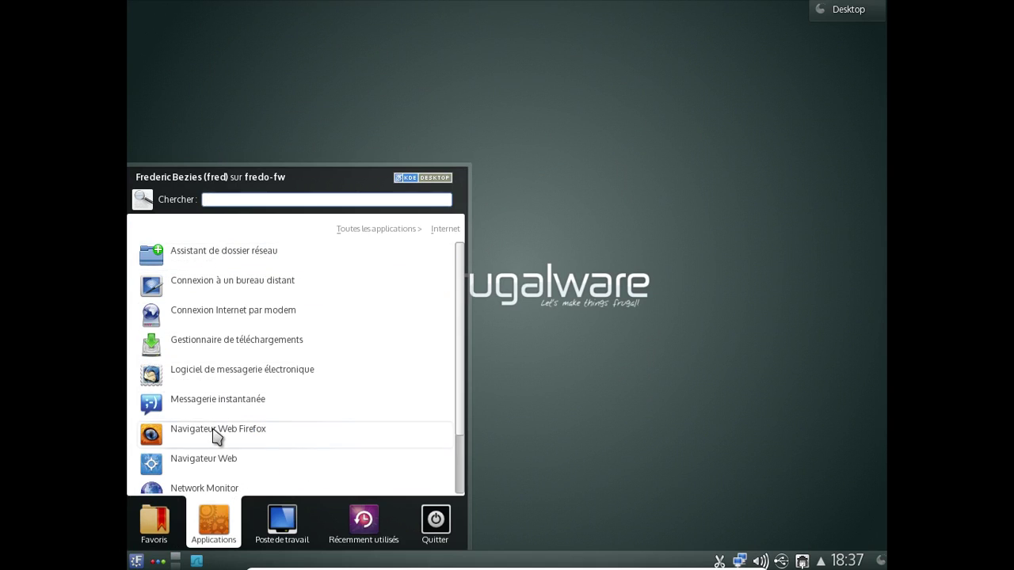
left_click(214, 434)
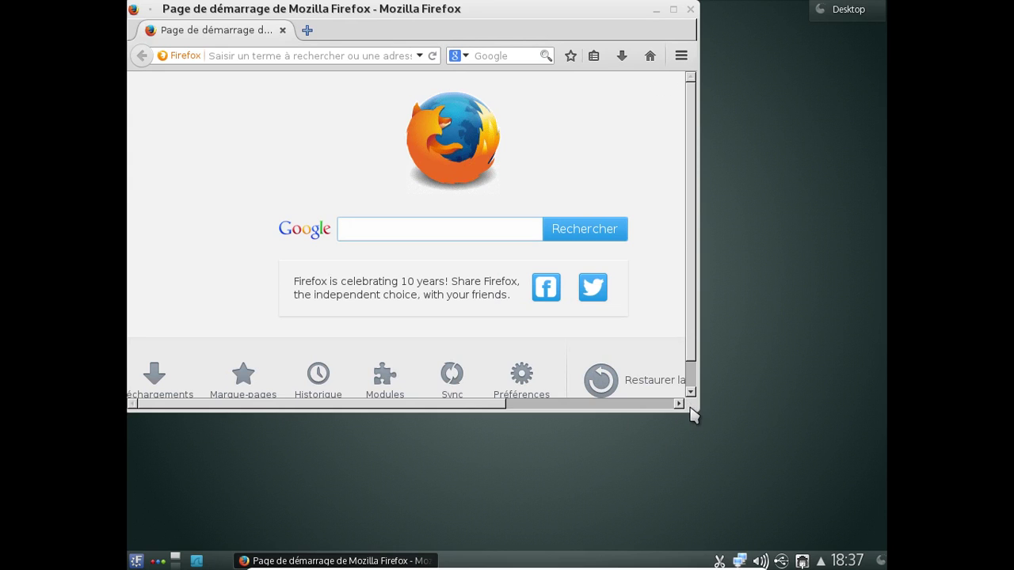
left_click_drag(691, 408, 778, 482)
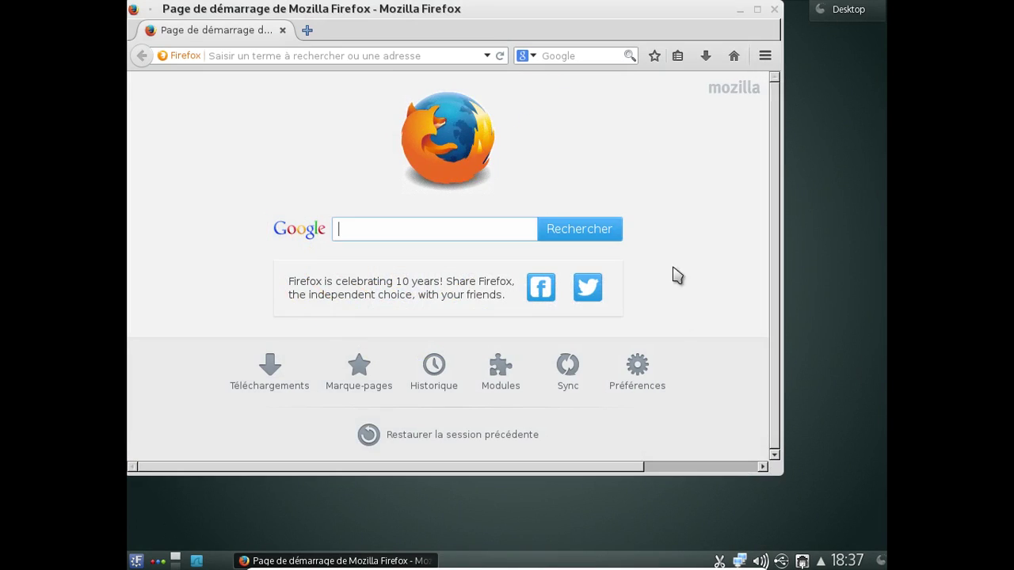
- Load frugalware.org in a new tab and go to its Paquets package search page
left_click(321, 28)
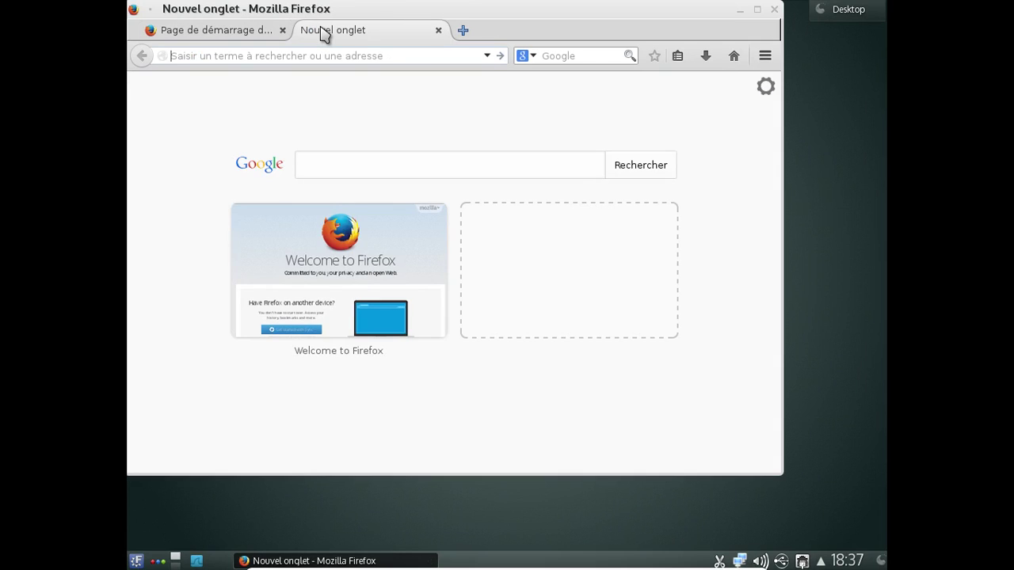
type("frugalware.or")
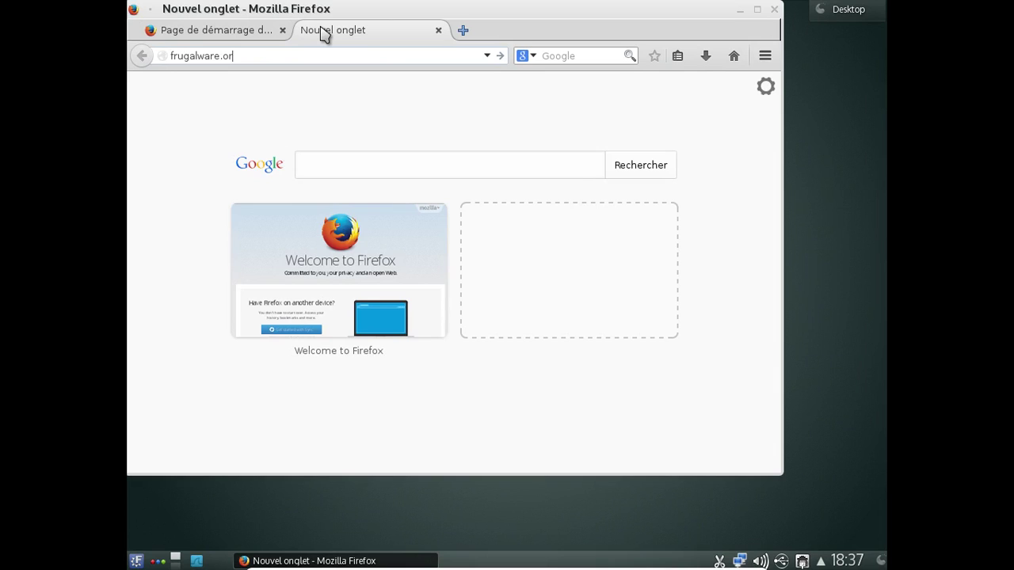
type("g")
key("Return")
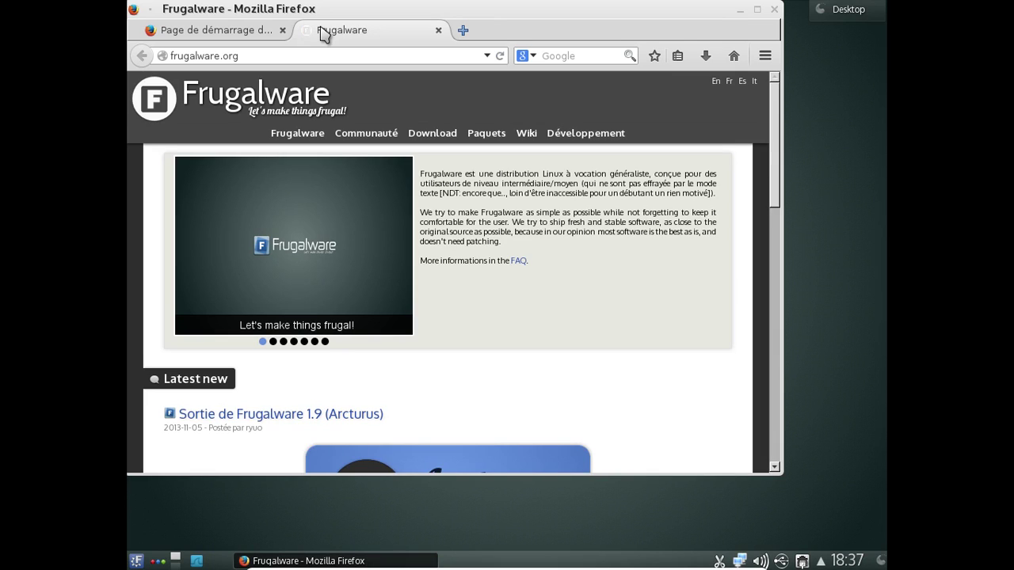
left_click(476, 135)
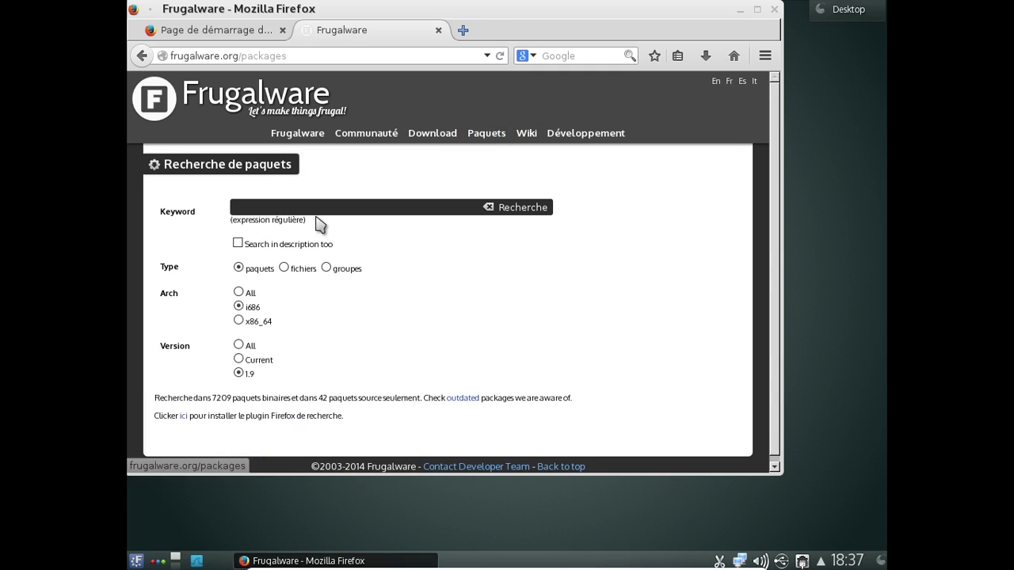
- Search all architectures for cups, open the x86_64 cups 1.6.1-12 details, and launch Dolphin
left_click(240, 293)
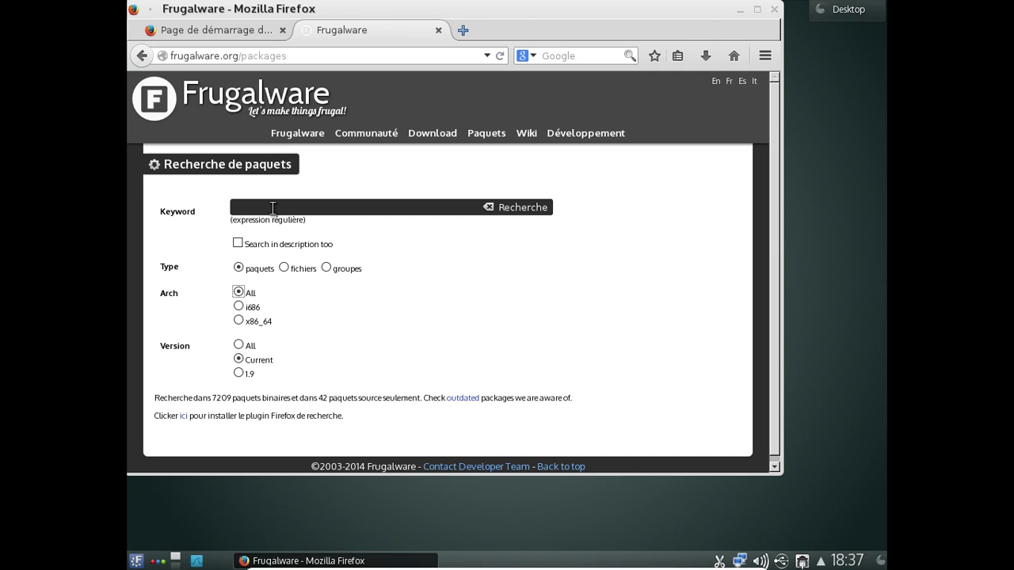
key("Return")
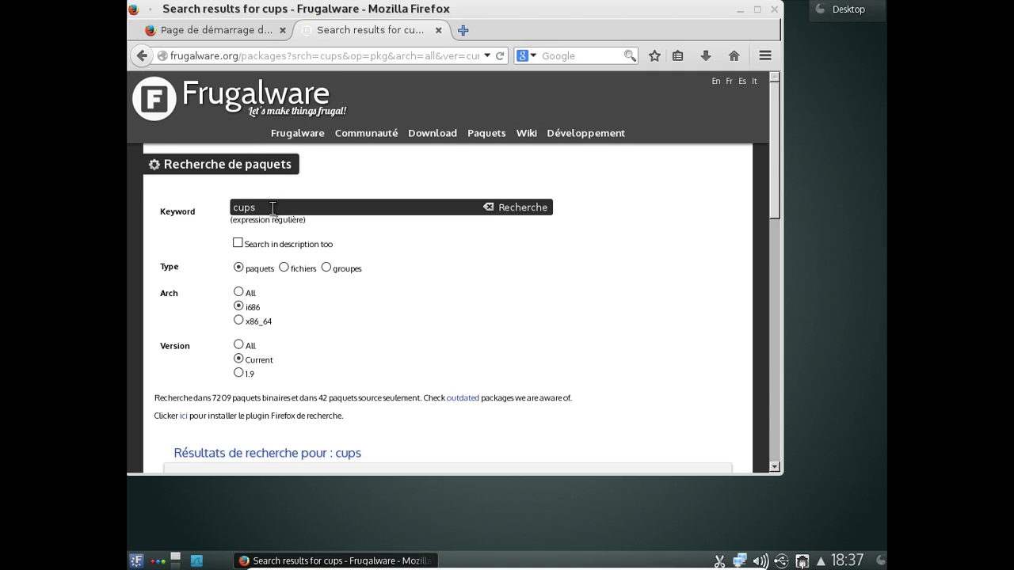
scroll(272, 208, "down", 5)
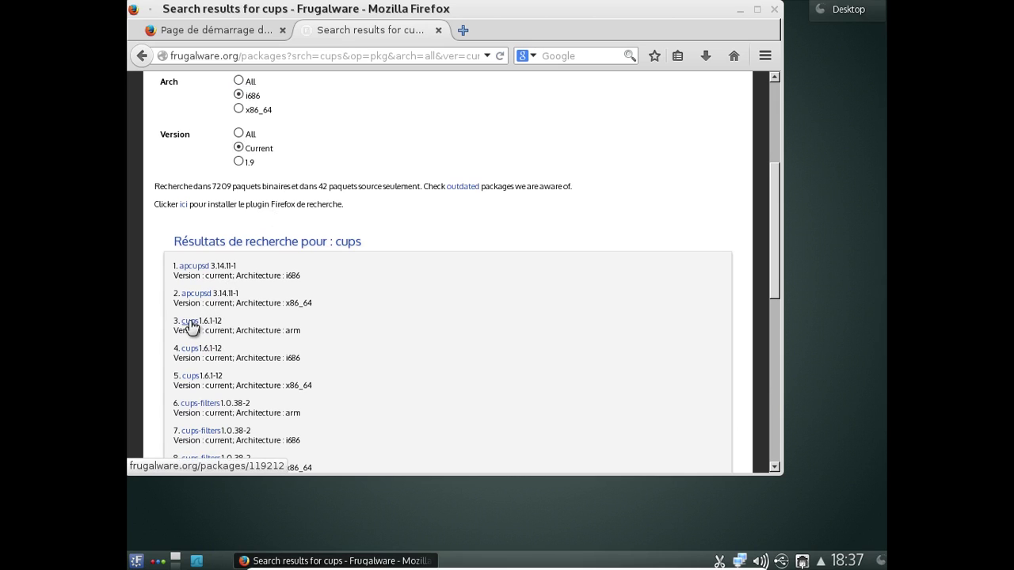
left_click(194, 376)
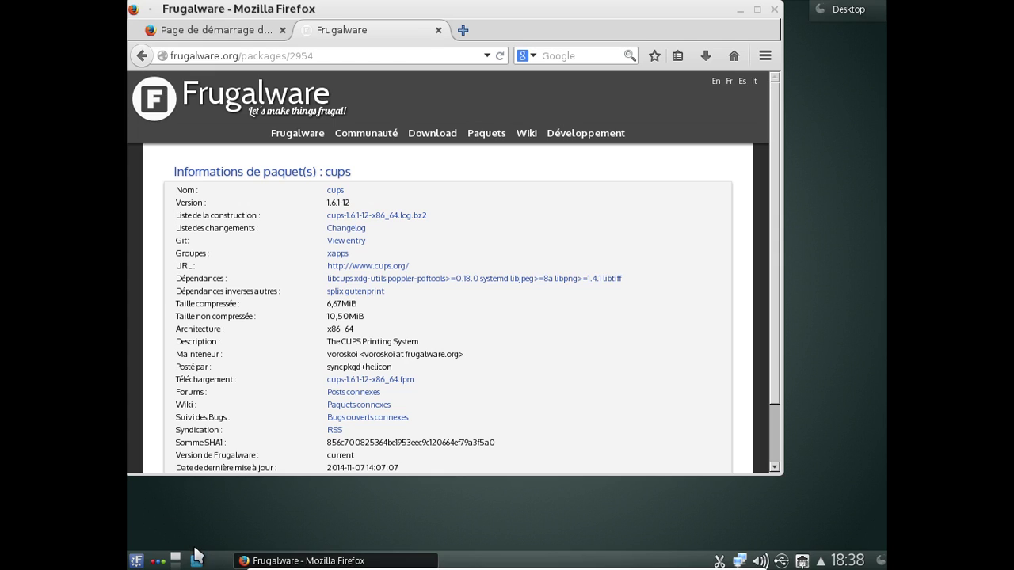
left_click(196, 560)
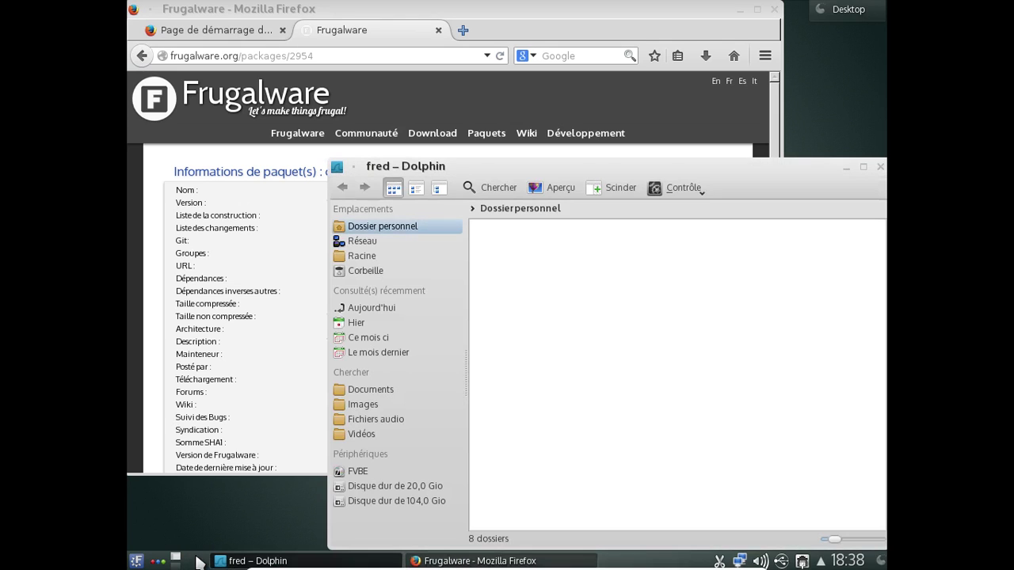
- Open the Téléchargements folder in Dolphin
left_click(727, 288)
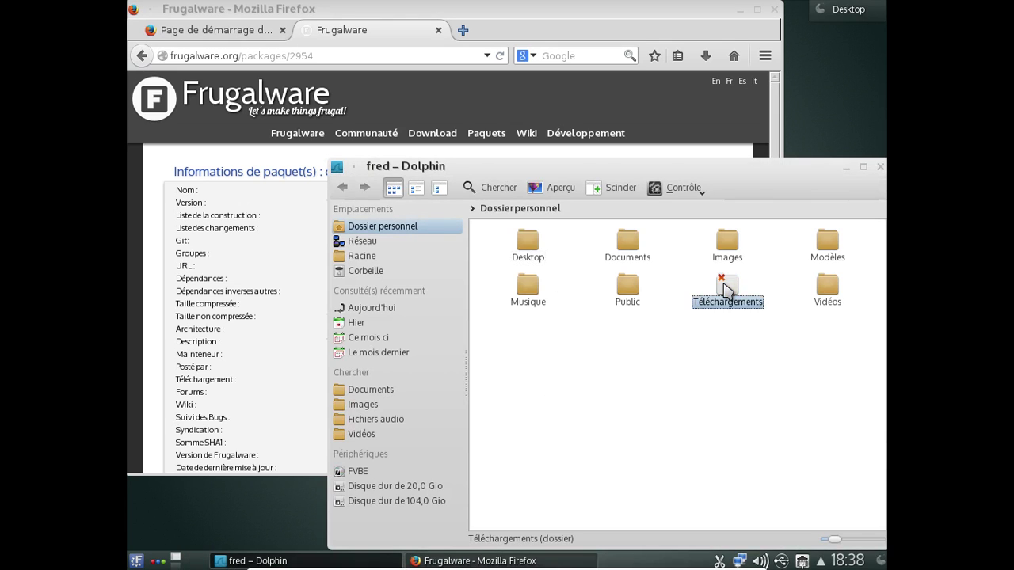
left_click(723, 281)
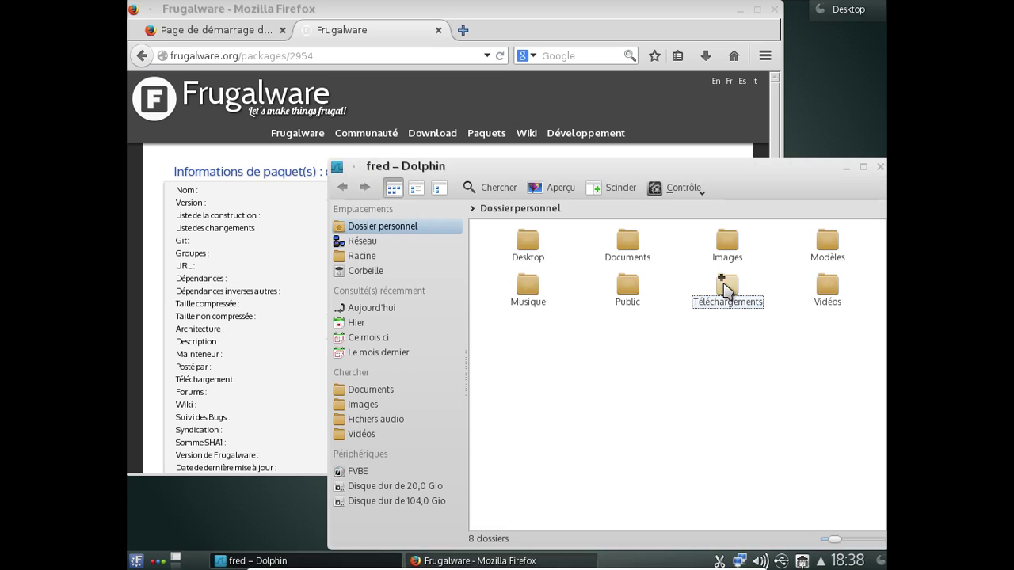
double_click(734, 304)
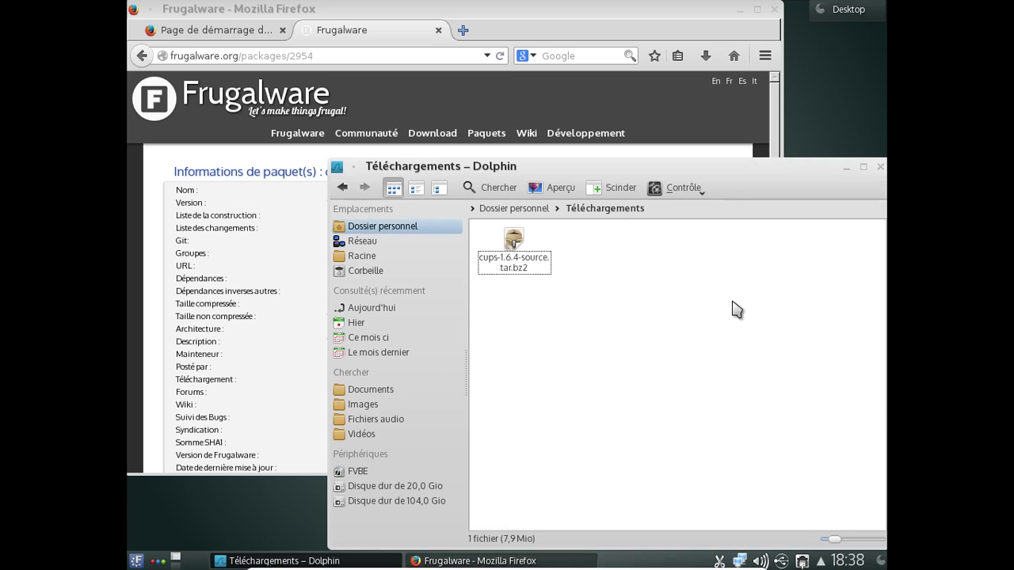
- Open cups-1.6.4-source.tar.bz2 in Ark, then dismiss its context menu and close Ark
double_click(543, 268)
right_click(537, 264)
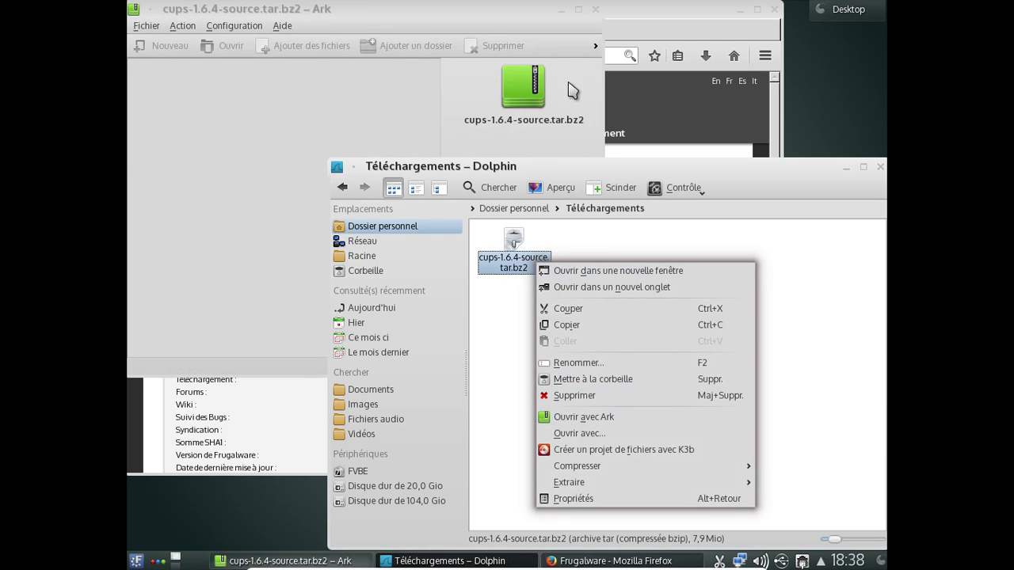
left_click(596, 11)
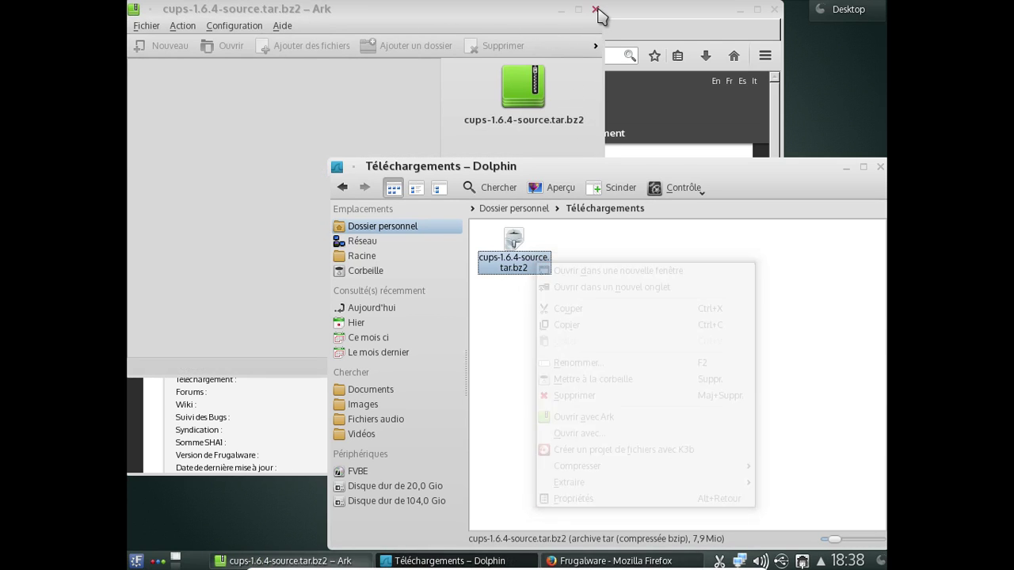
left_click(596, 11)
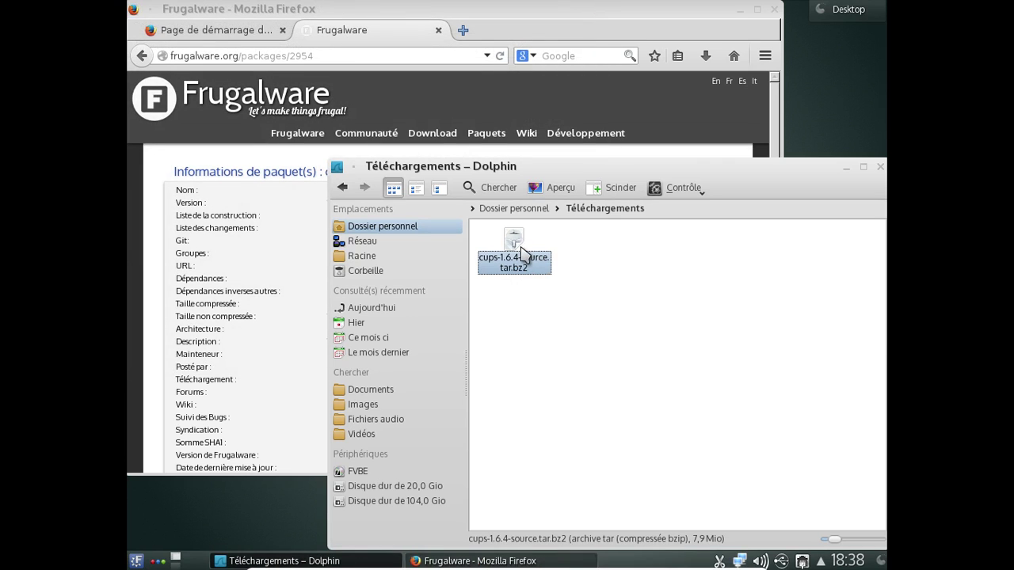
- Extract cups-1.6.4-source.tar.bz2 with Extraire l'archive ici, auto-détecter les sous-dossiers
right_click(522, 254)
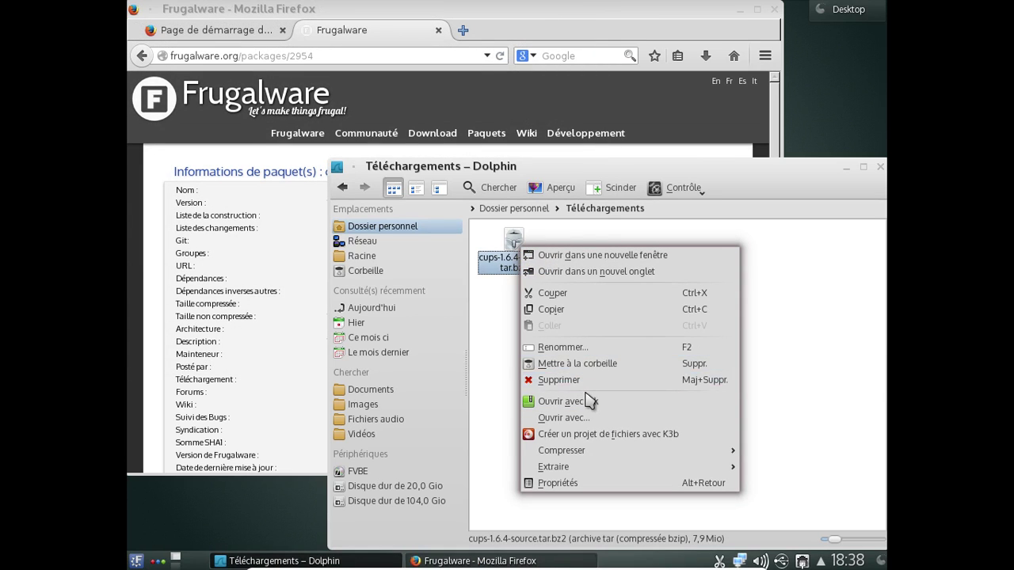
mouse_move(614, 455)
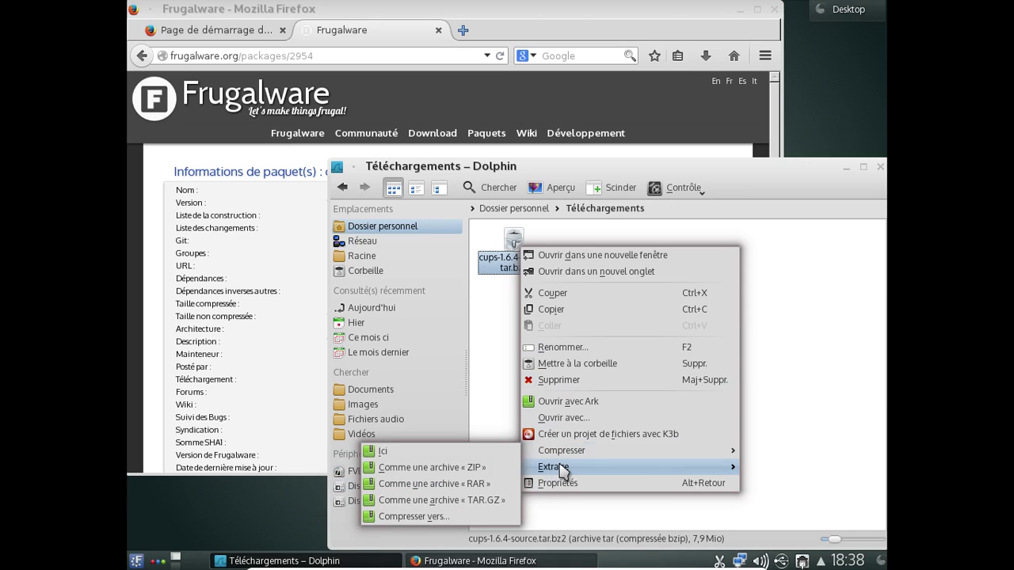
mouse_move(561, 470)
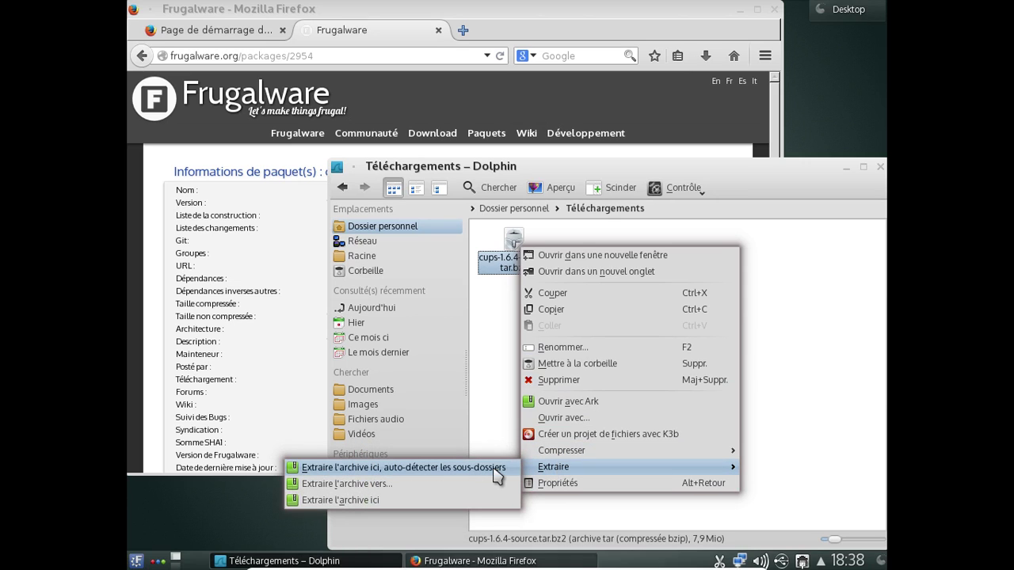
left_click(497, 468)
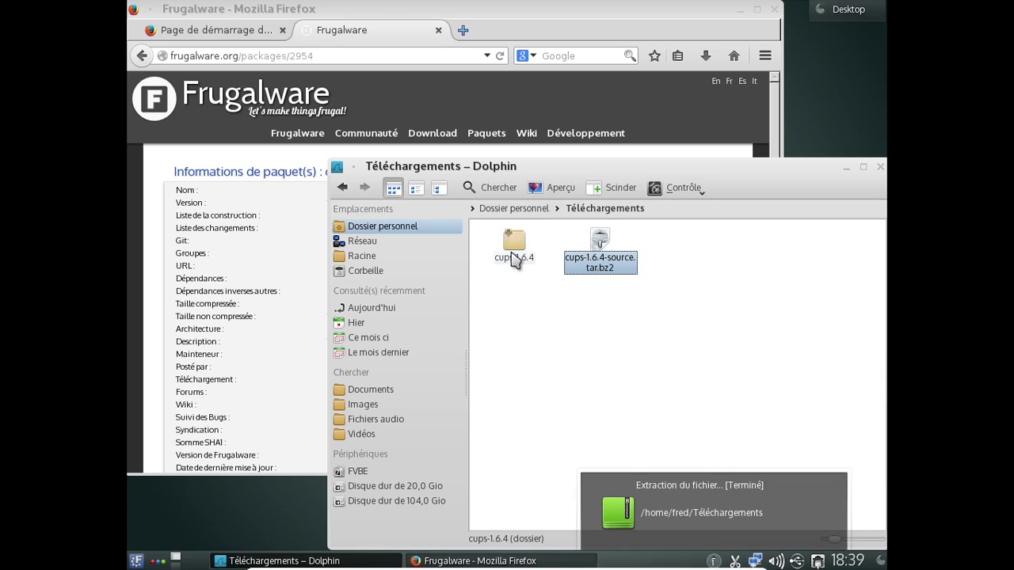
- Open the extracted cups-1.6.4 folder and scroll down its file list
left_click(511, 255)
double_click(512, 255)
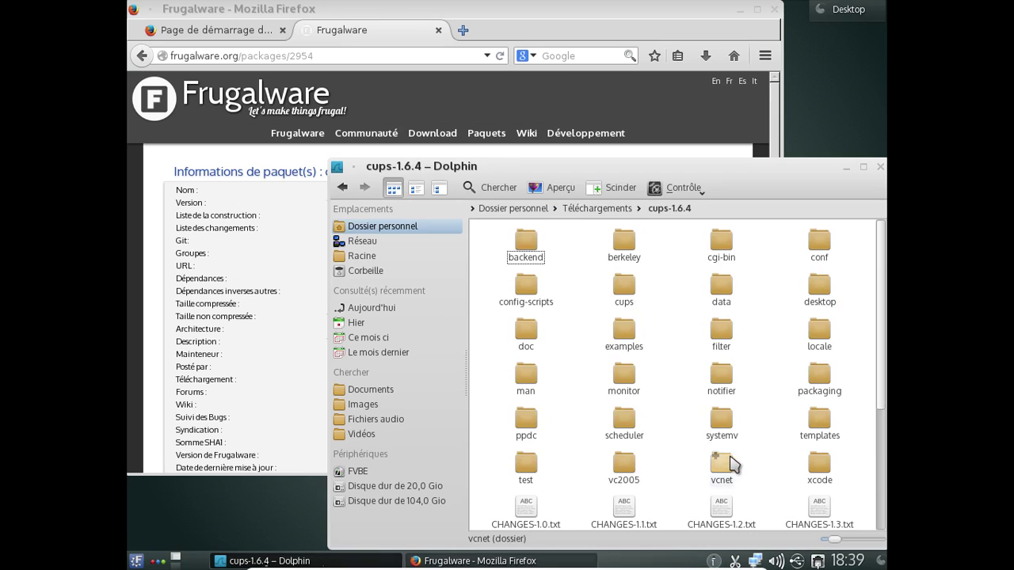
scroll(725, 463, "down", 3)
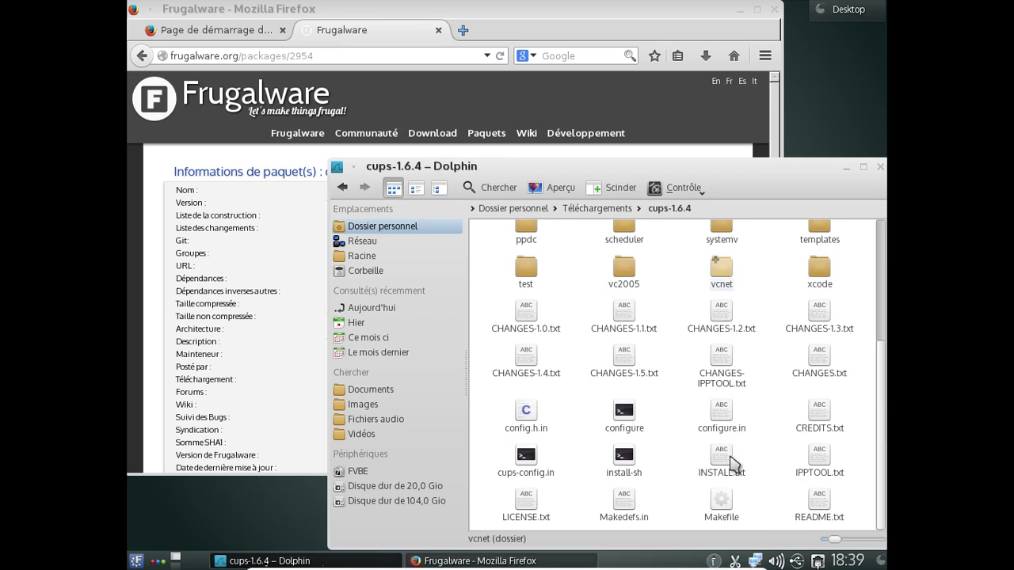
- Read CHANGES.txt in KWrite, then close KWrite
left_click(823, 369)
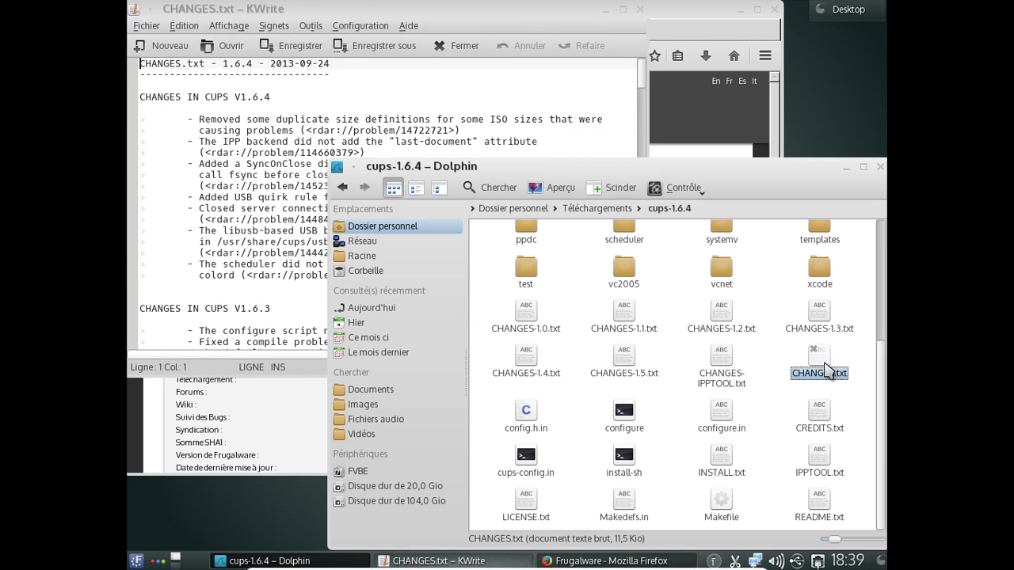
left_click(423, 93)
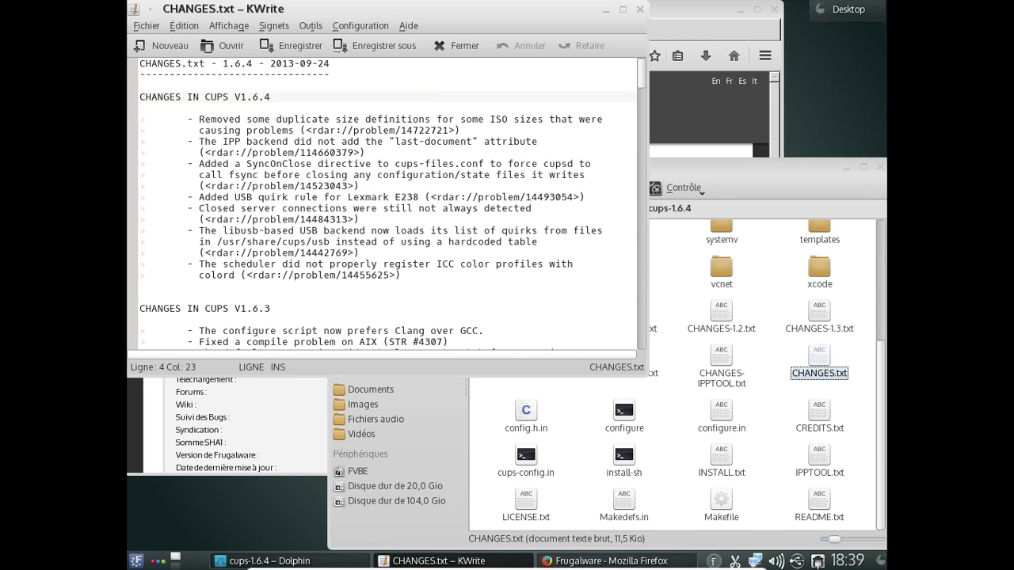
left_click(639, 10)
- Return to the Frugalware package search and search for 'libpng 1.4'
left_click(648, 103)
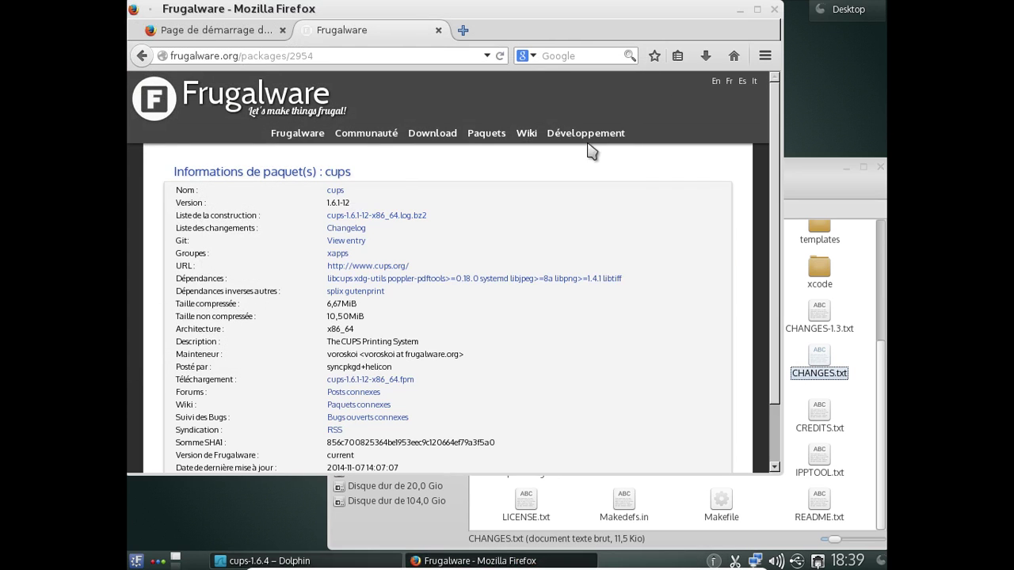
left_click(142, 55)
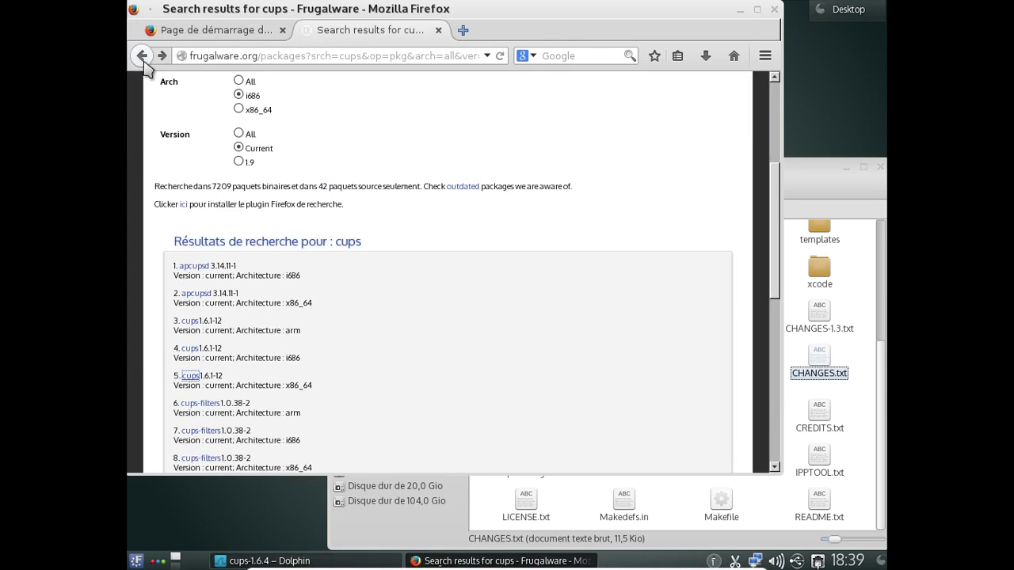
left_click(776, 97)
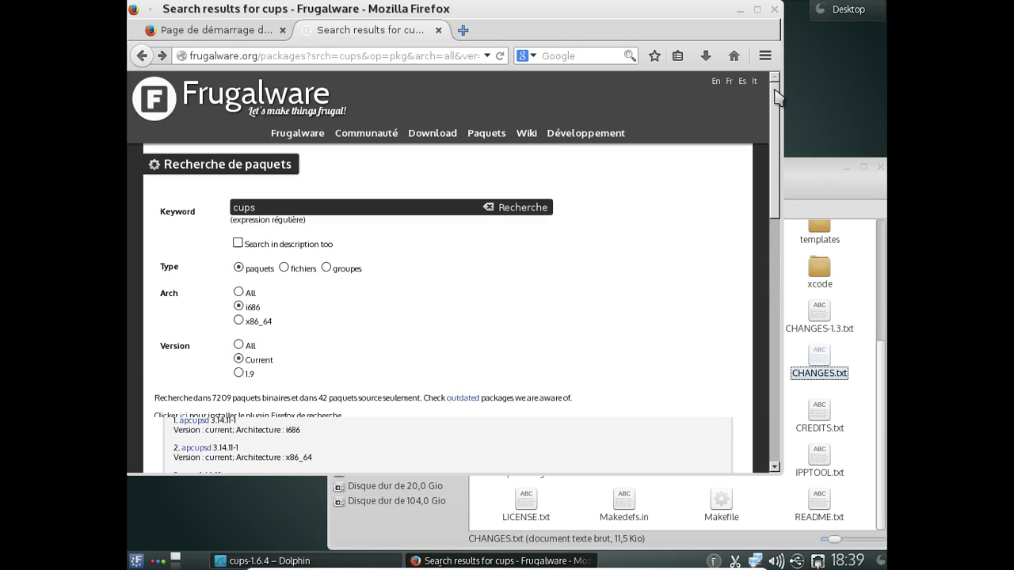
double_click(320, 211)
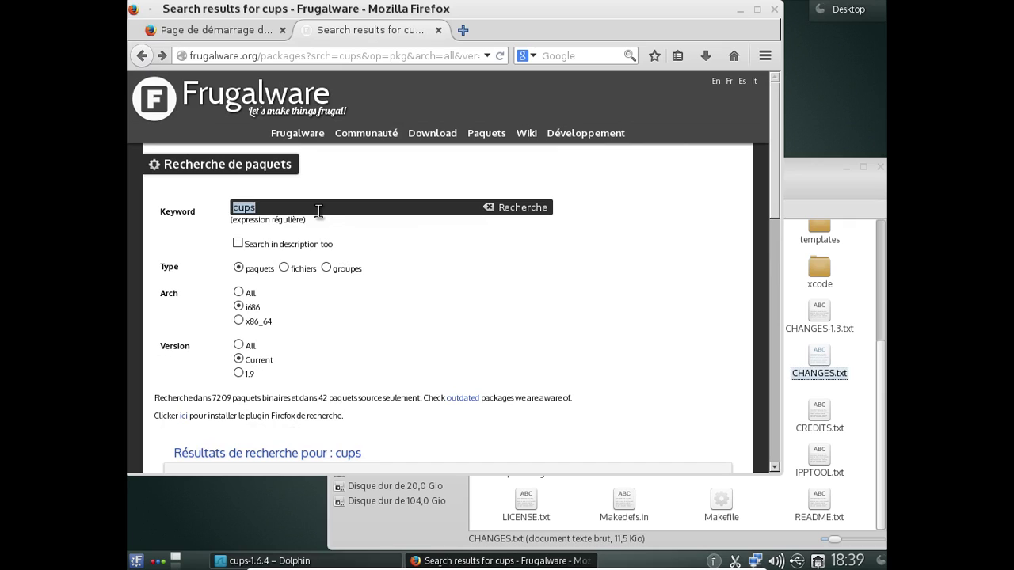
type("libpng 1.4")
key("Return")
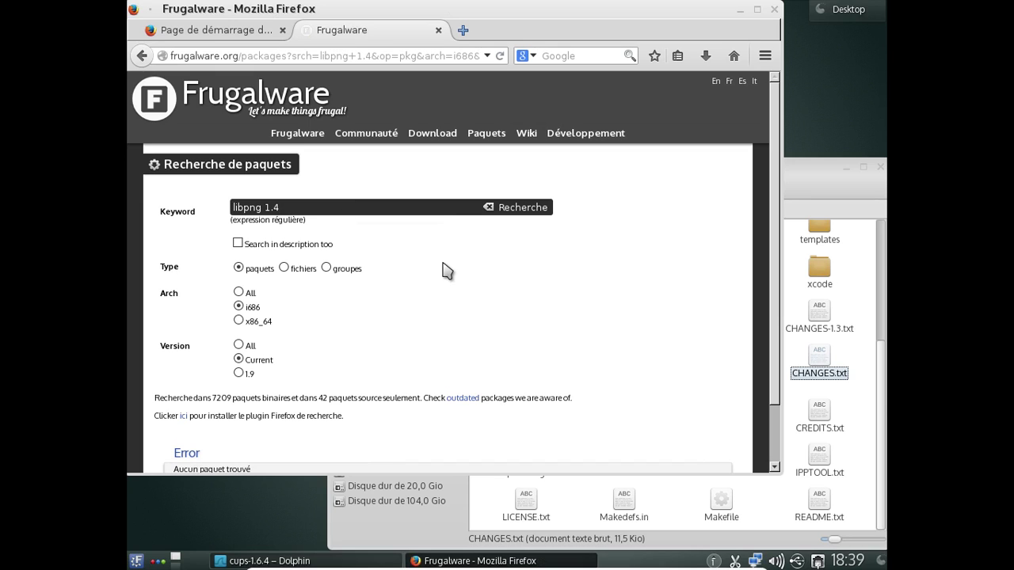
- Search again for just 'libpng' and open the libpng 1.4.8-1 package page
scroll(444, 271, "down", 1)
scroll(442, 272, "down", 2)
scroll(303, 236, "up", 1)
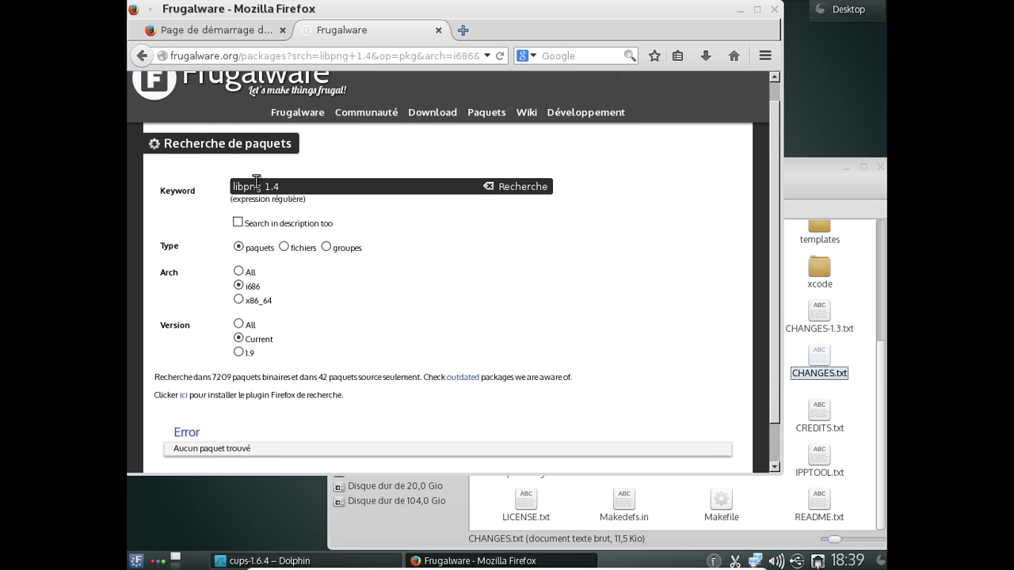
left_click_drag(262, 186, 307, 187)
key("BackSpace")
key("Return")
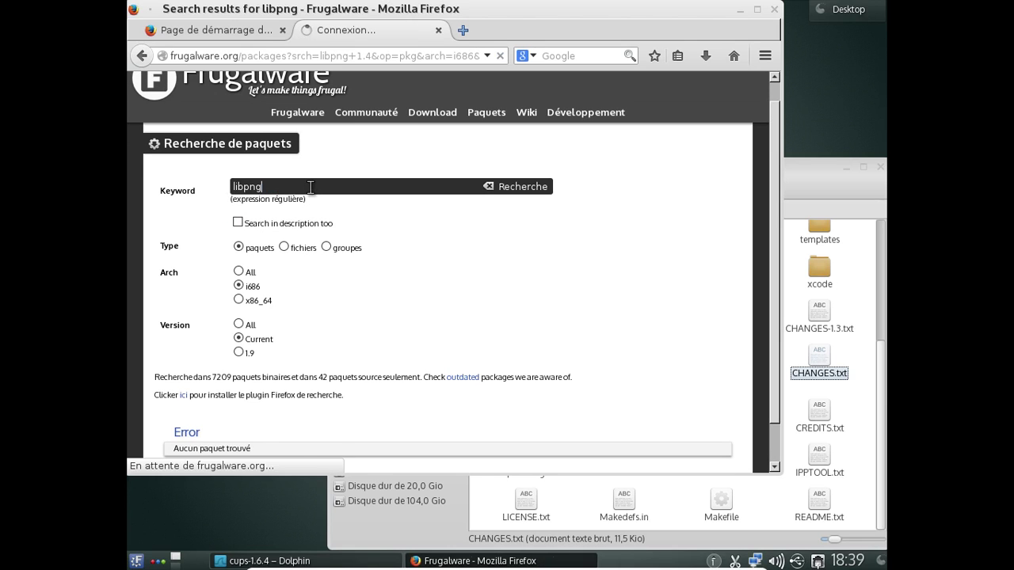
scroll(311, 194, "down", 3)
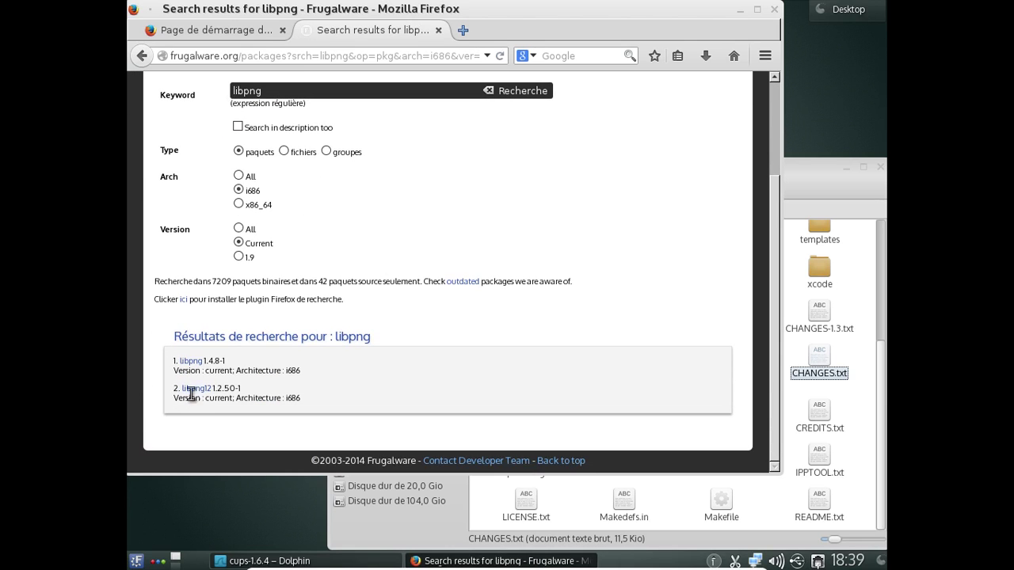
left_click(191, 363)
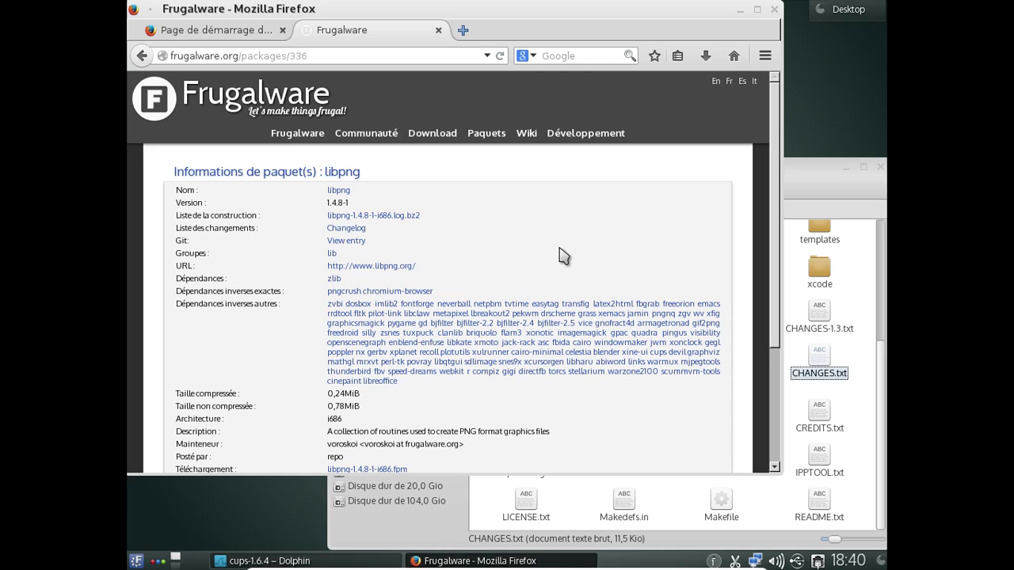
left_click(463, 30)
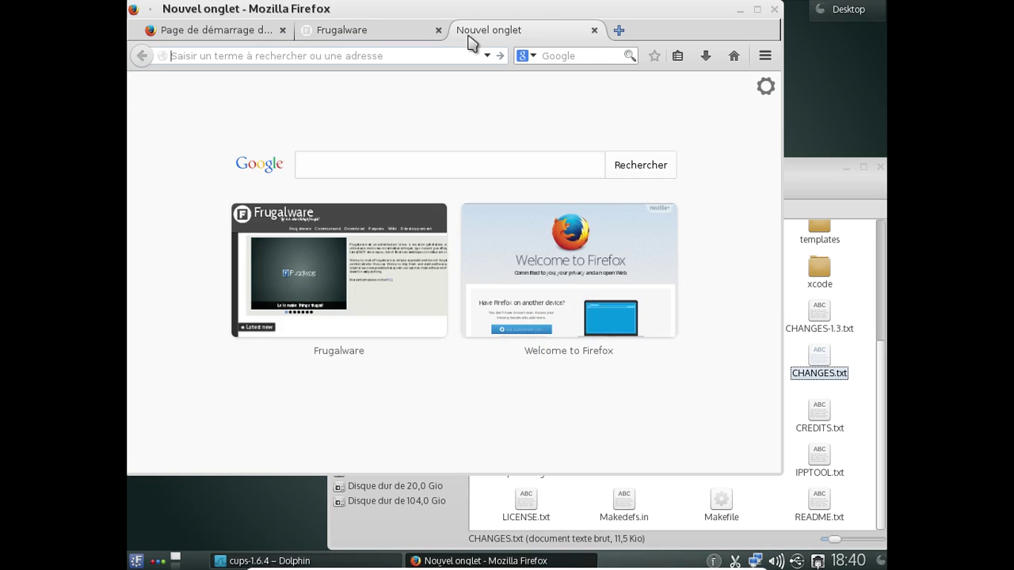
type("a")
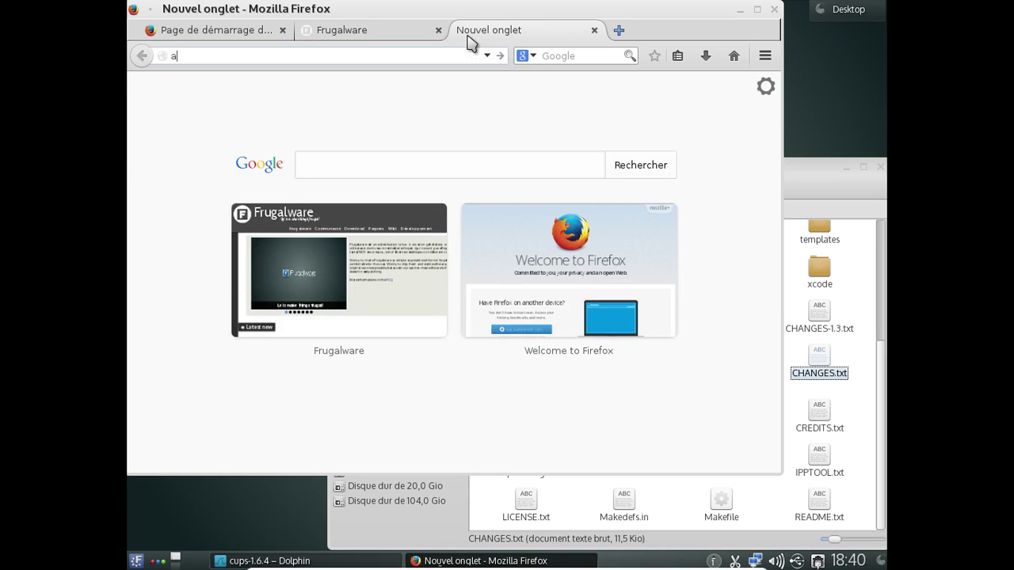
type("ur.archlinux.org")
key("Return")
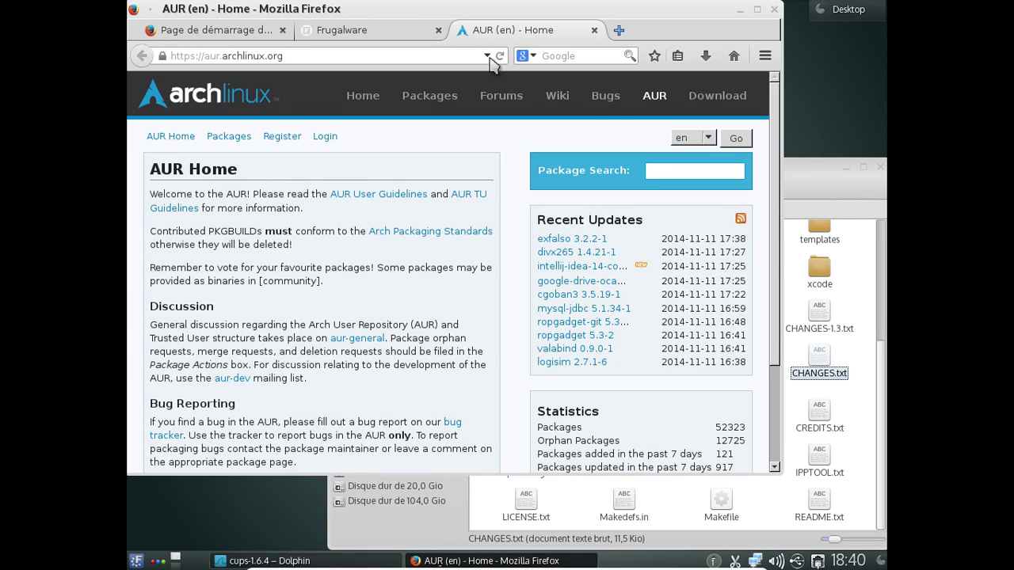
left_click(666, 177)
type("libpng")
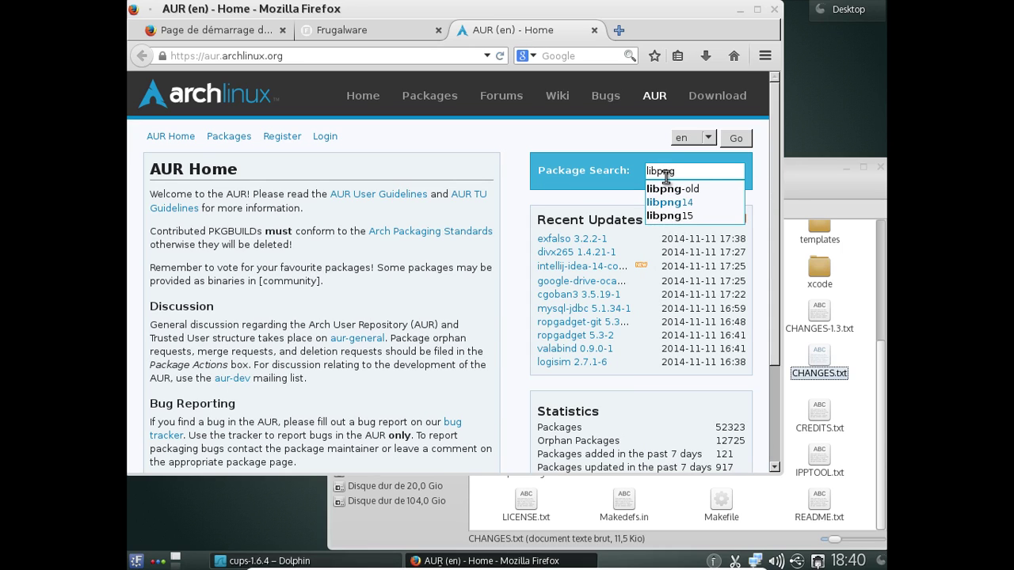
left_click(669, 202)
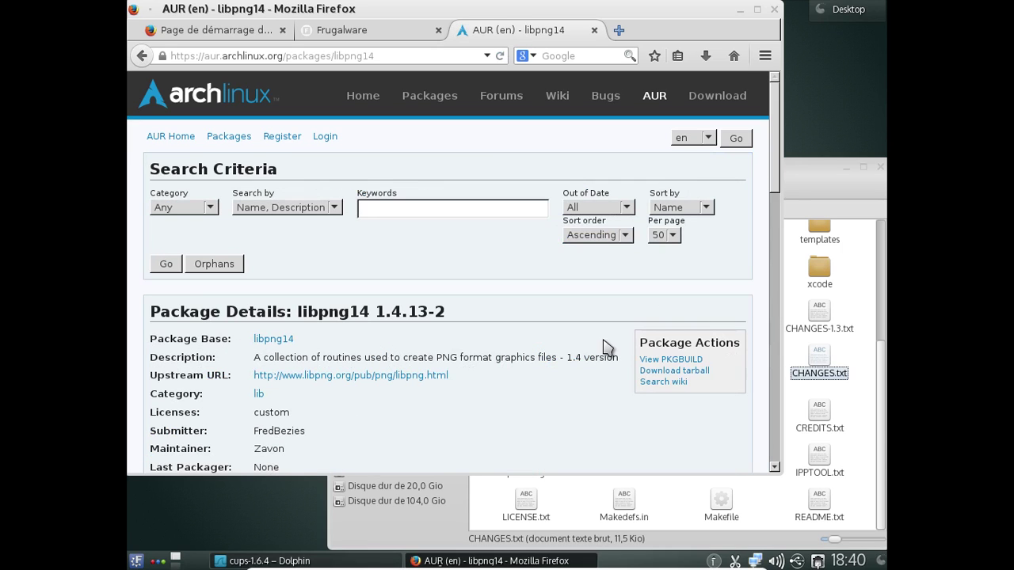
scroll(566, 351, "down", 2)
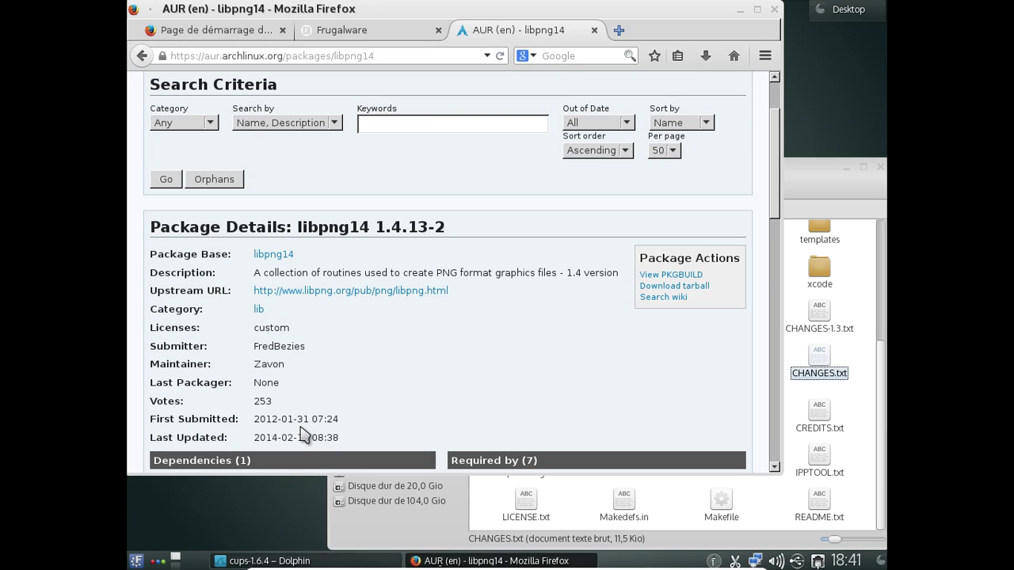
left_click(594, 30)
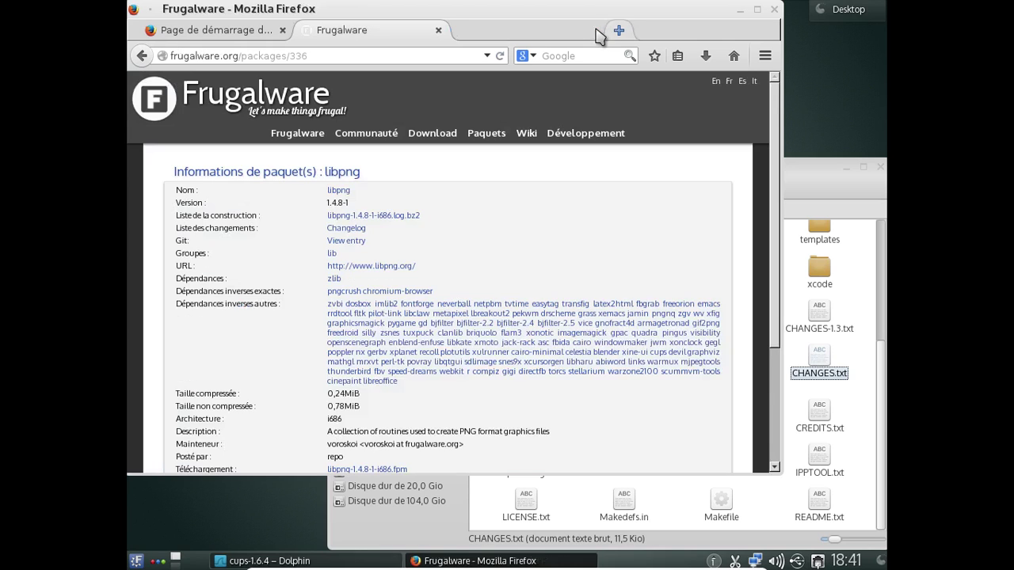
- Close the Frugalware libpng tab and Firefox, then close the cups-1.6.4 Dolphin window
left_click(438, 30)
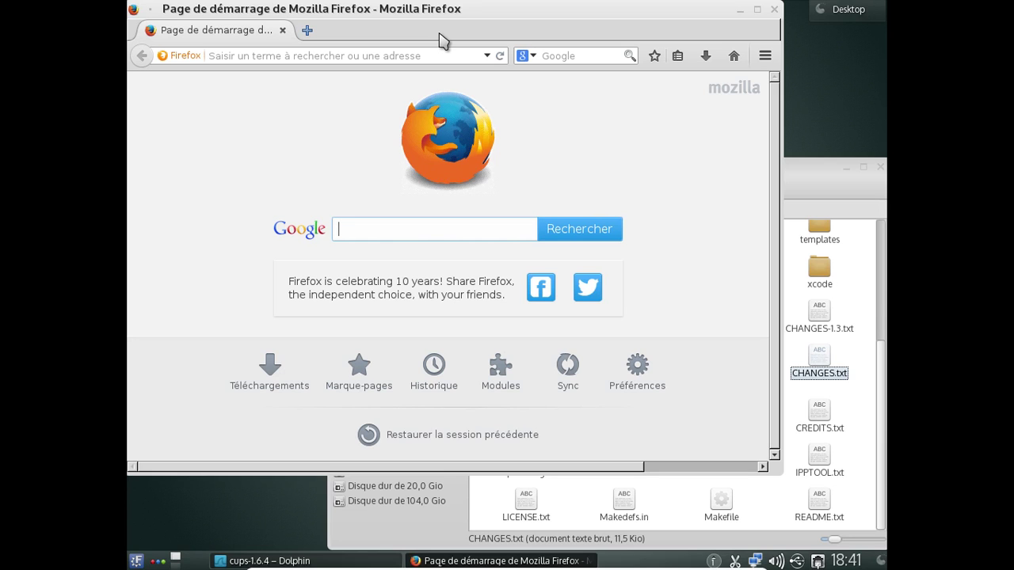
left_click(773, 12)
left_click_drag(773, 169, 600, 99)
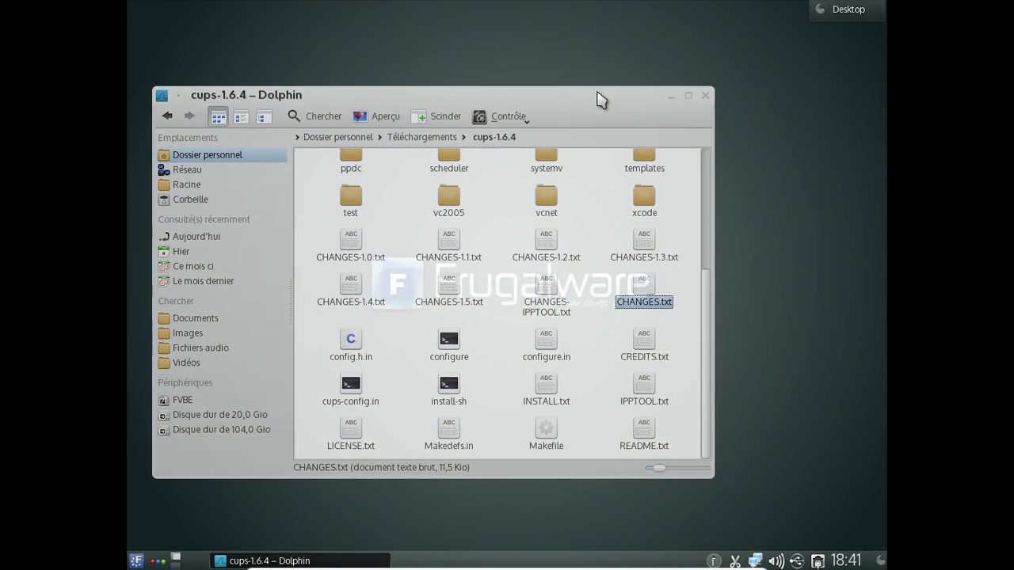
left_click(704, 95)
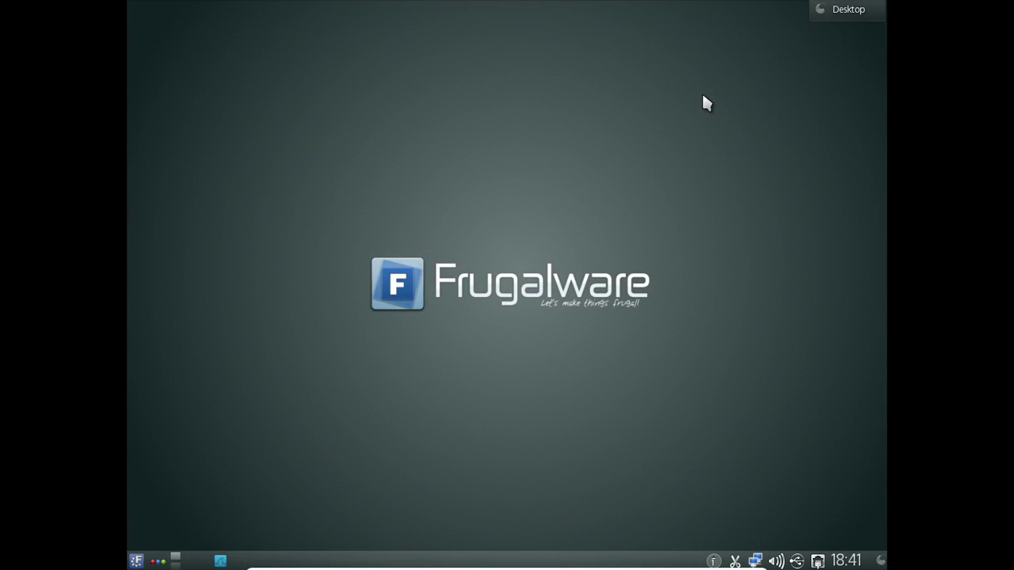
- Browse the Graphisme and Multimédia categories in Kickoff's Applications list
left_click(137, 559)
left_click(238, 527)
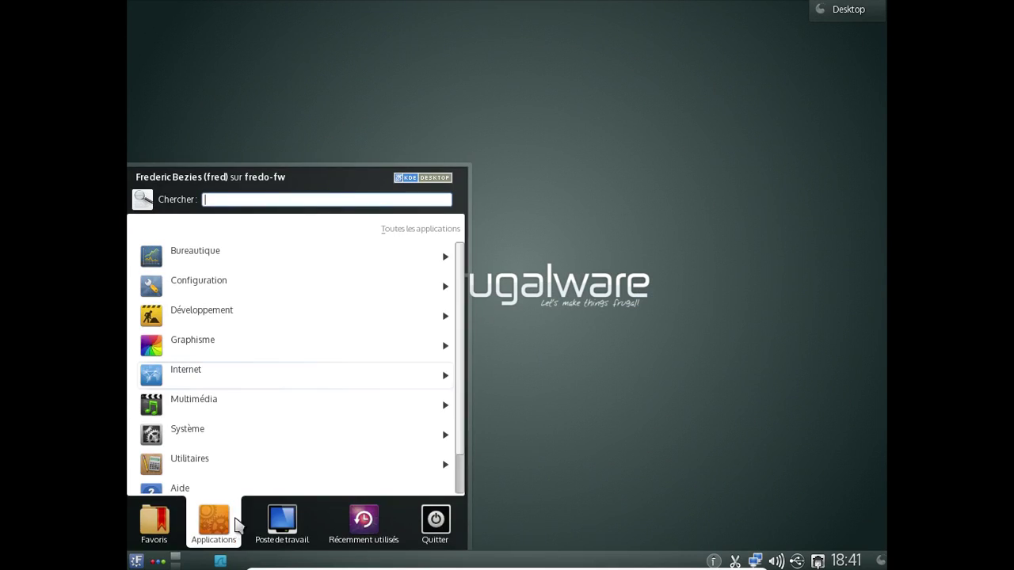
left_click(228, 358)
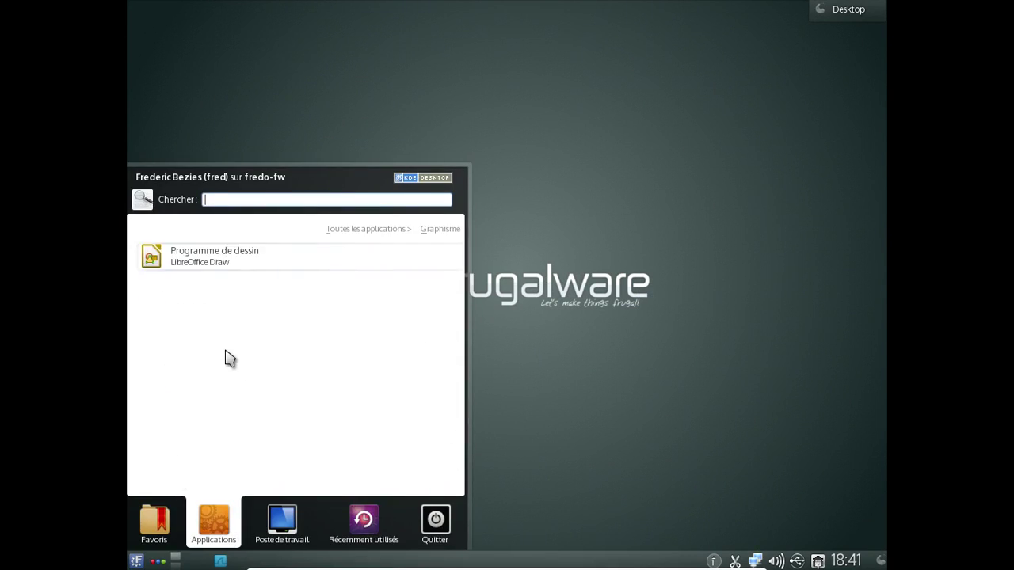
left_click(393, 237)
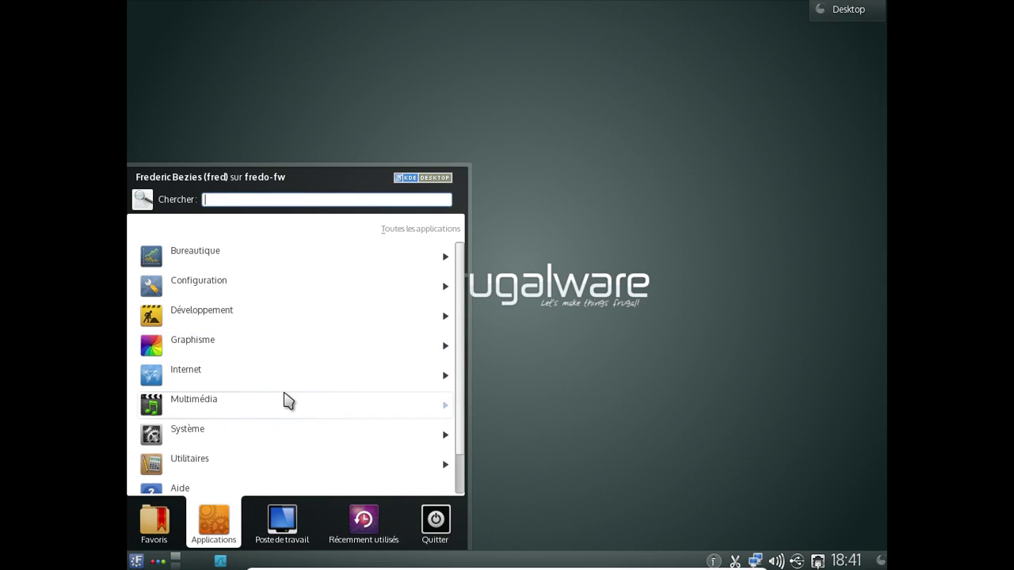
left_click(285, 400)
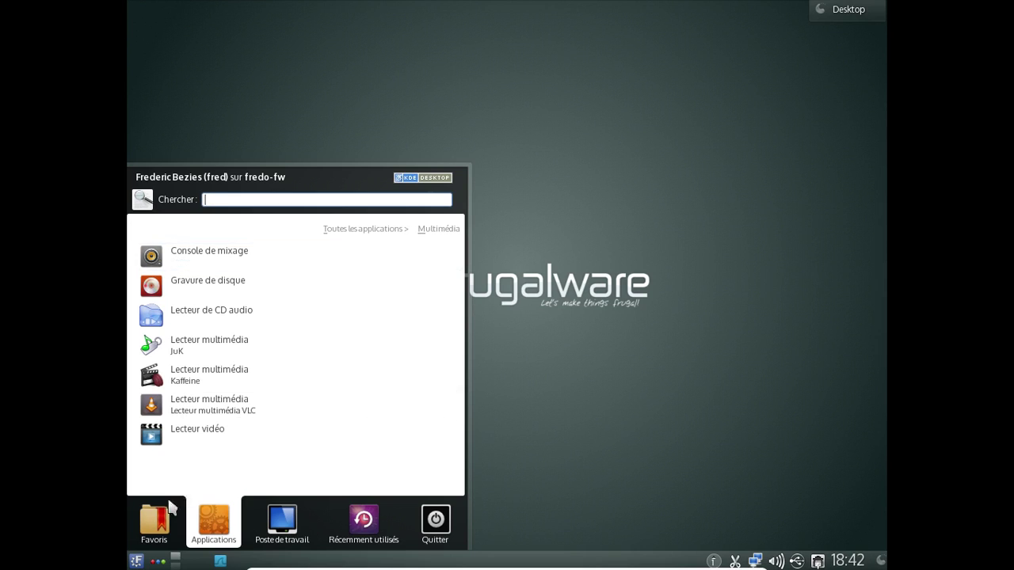
mouse_move(171, 503)
mouse_move(218, 511)
left_click(358, 231)
- Search Kickoff for 'firefox' and launch Navigateur Web Firefox
left_click(249, 202)
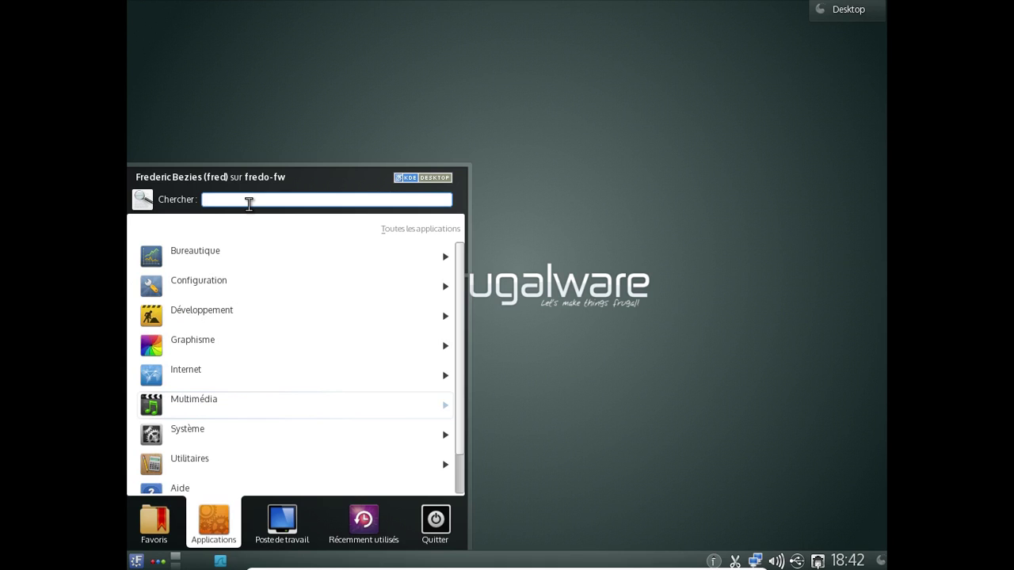
type("firefox")
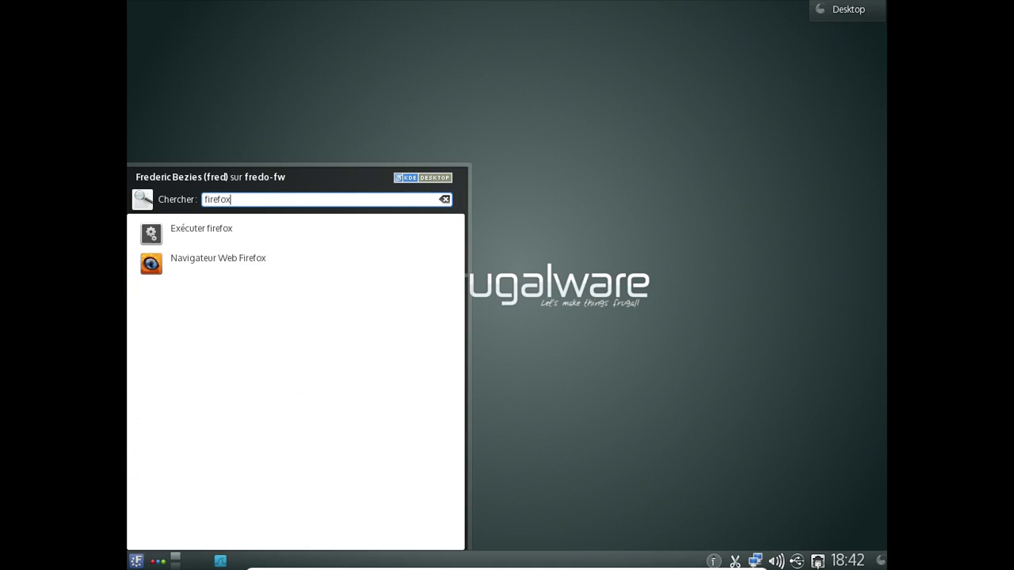
left_click(246, 261)
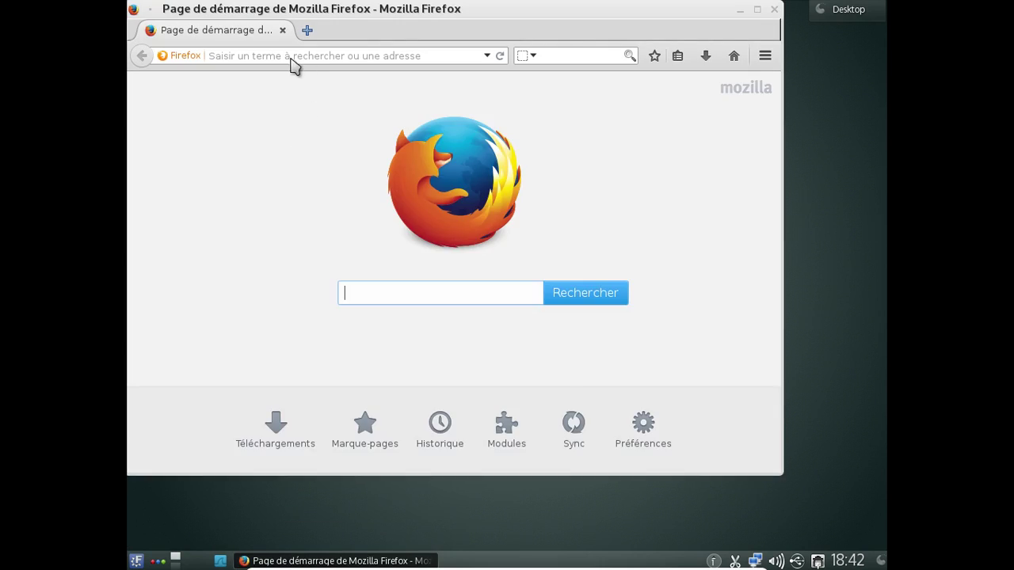
- Load bandcamp.com, then go to IN LIMBO's page at inlimbo1.bandcamp.com
type("bandcamp.com")
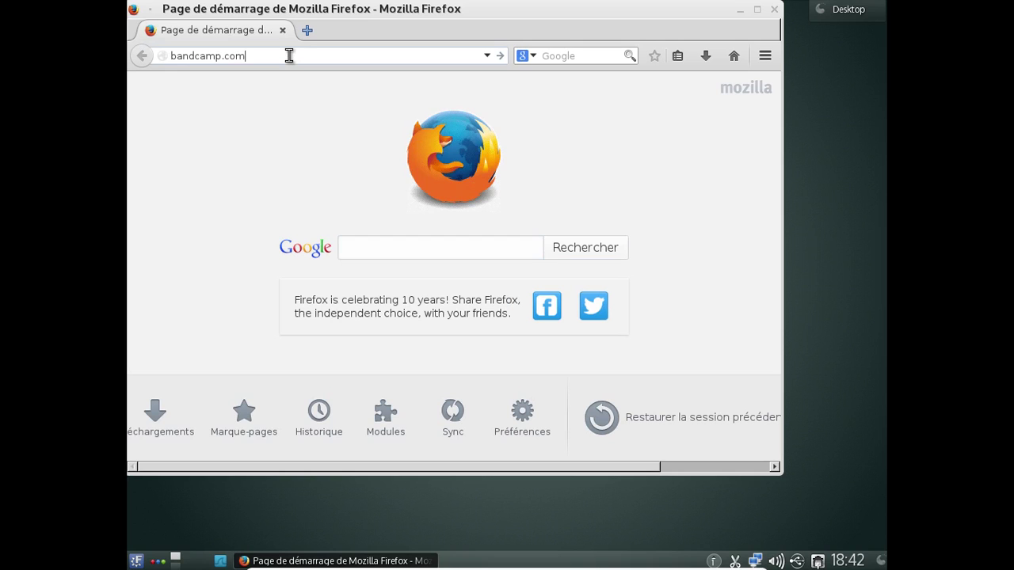
key("Return")
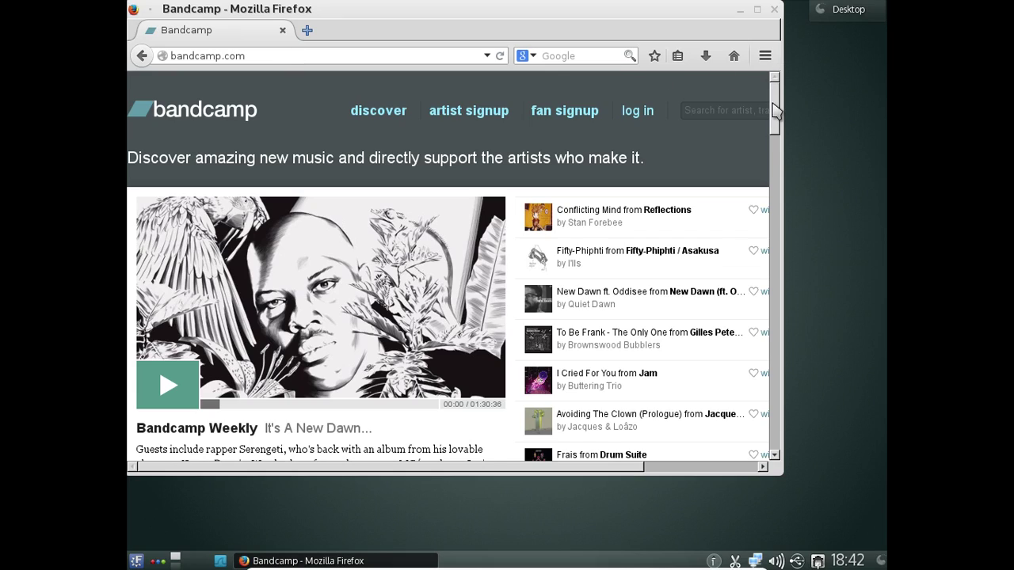
left_click_drag(774, 110, 776, 76)
left_click(172, 56)
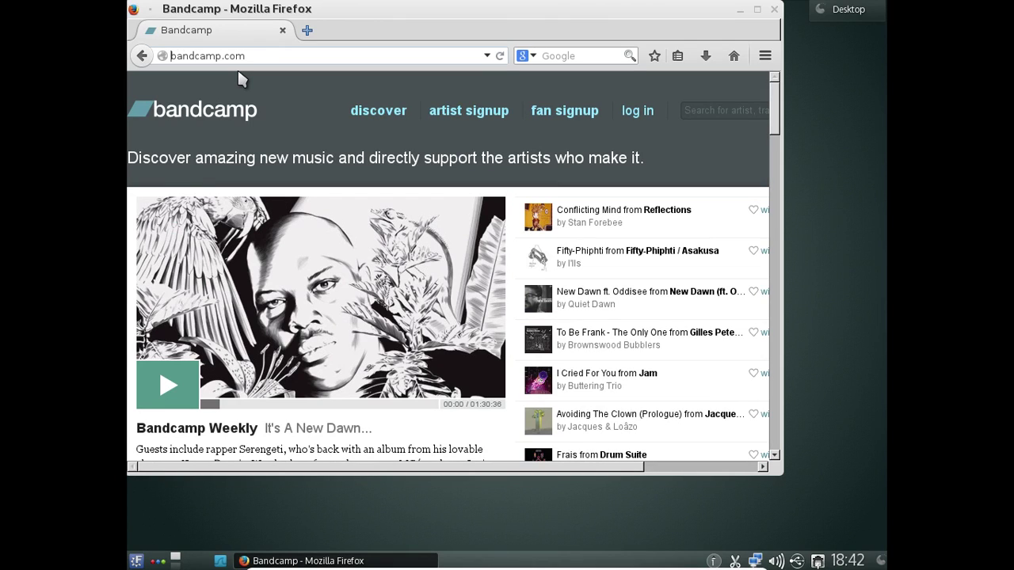
type("muc")
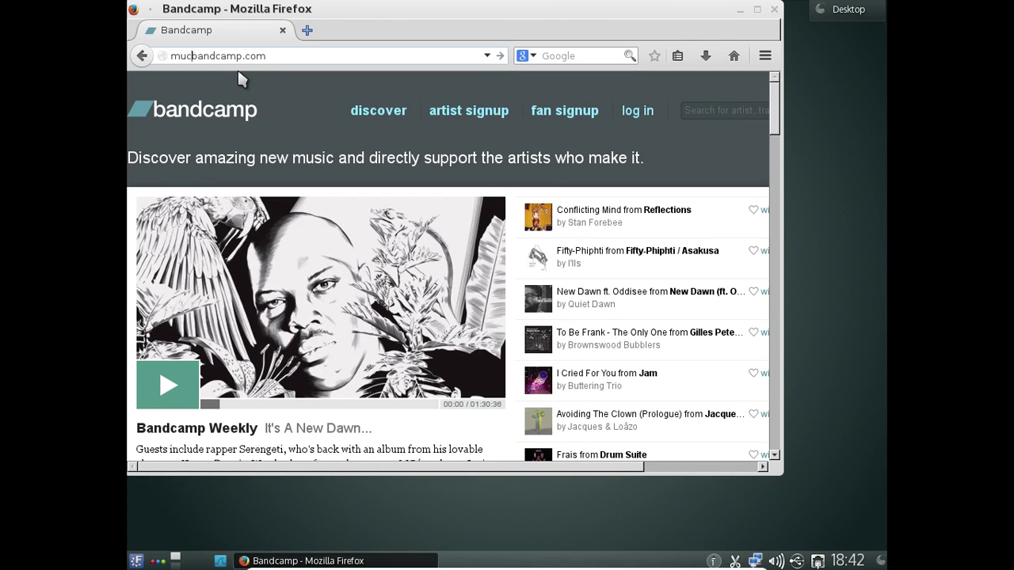
key("BackSpace")
key("BackSpace")
key("BackSpace")
type("i,")
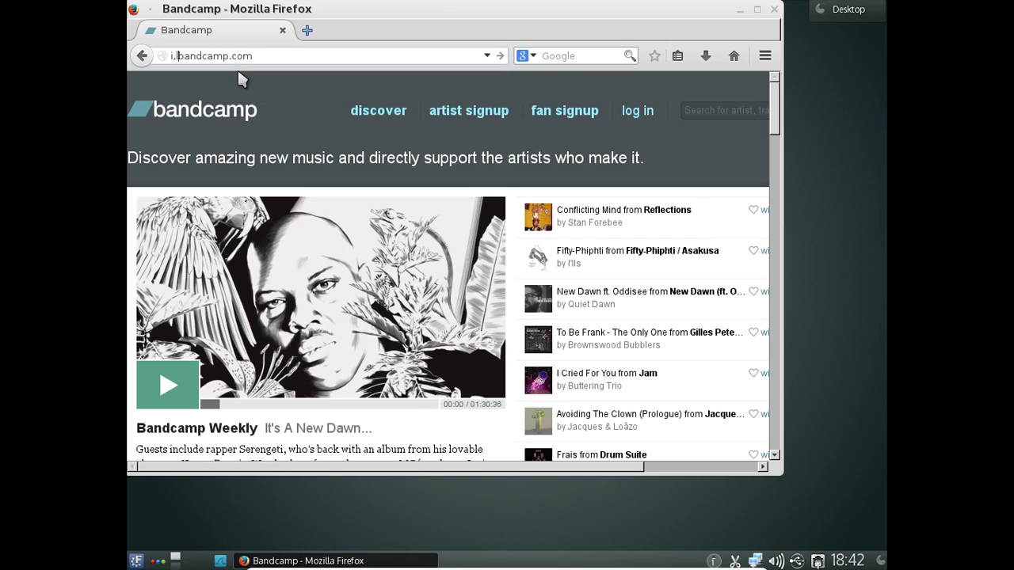
type("inlimbo1.")
key("Return")
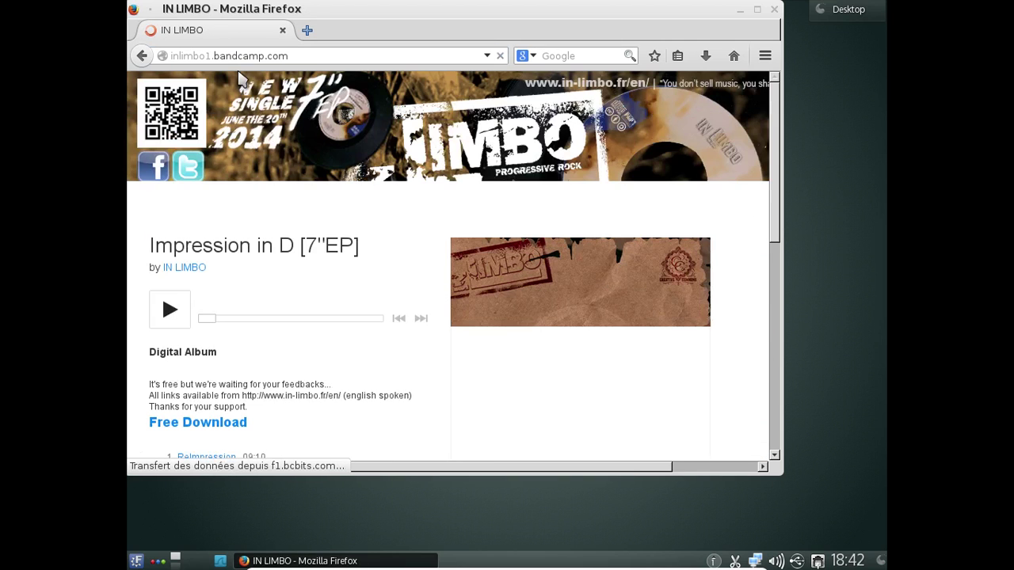
- Open the Interstices album page
scroll(746, 244, "down", 3)
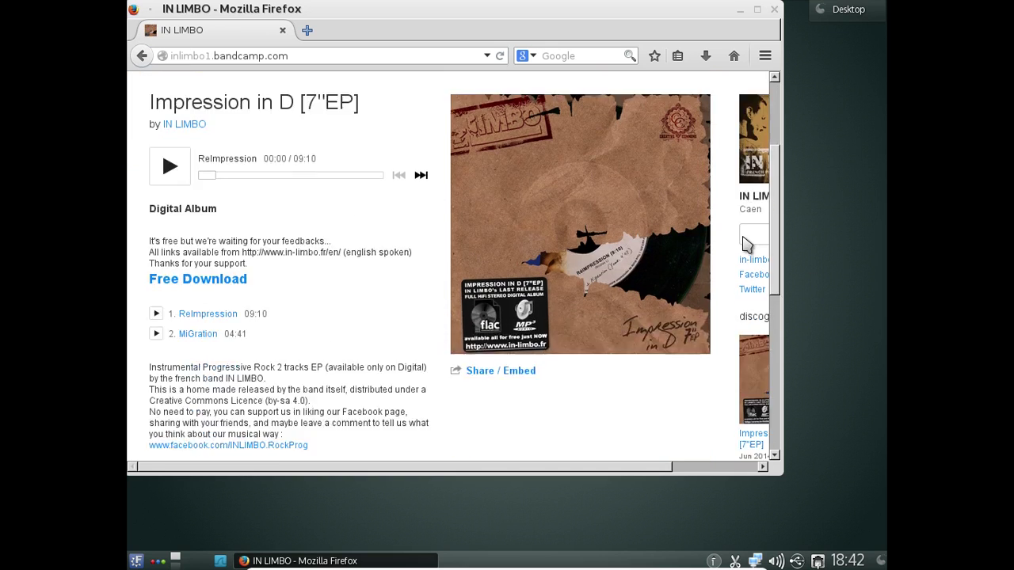
scroll(746, 244, "down", 5)
left_click(754, 287)
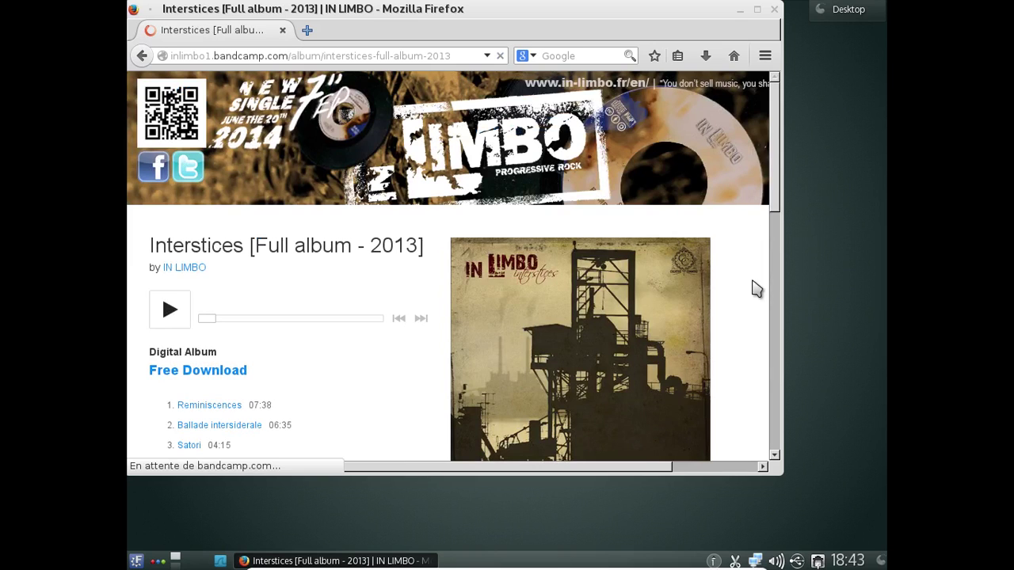
- Play track 4 Interstices III, skip to about 2:45, then pause it
scroll(713, 297, "down", 1)
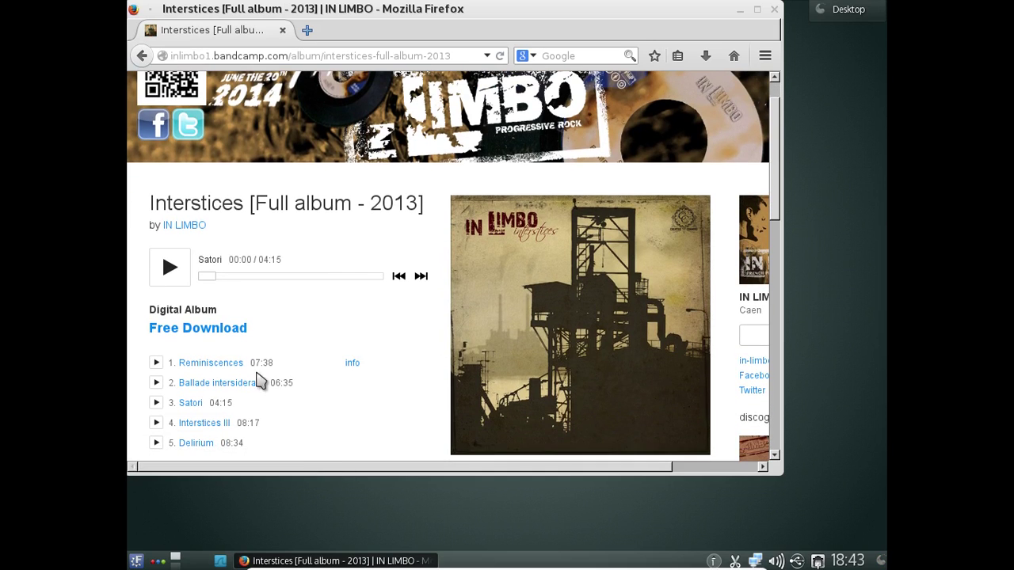
scroll(358, 375, "down", 3)
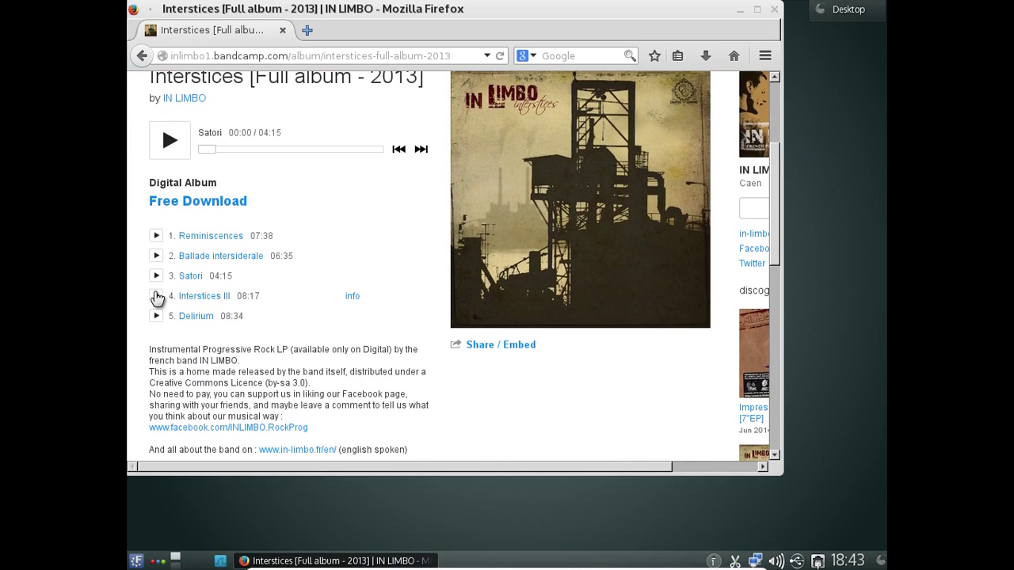
left_click(157, 296)
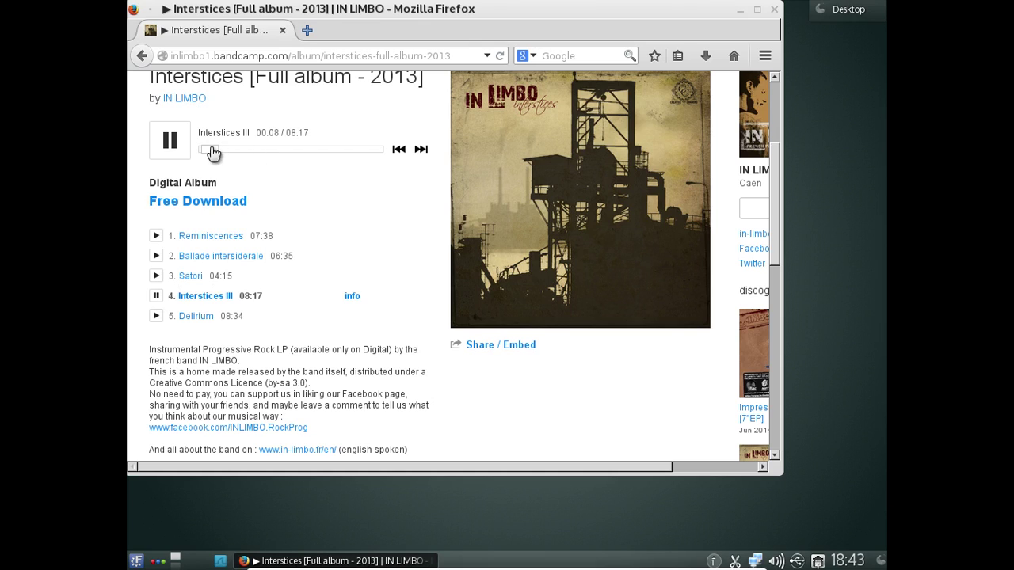
left_click_drag(211, 150, 265, 156)
left_click(176, 146)
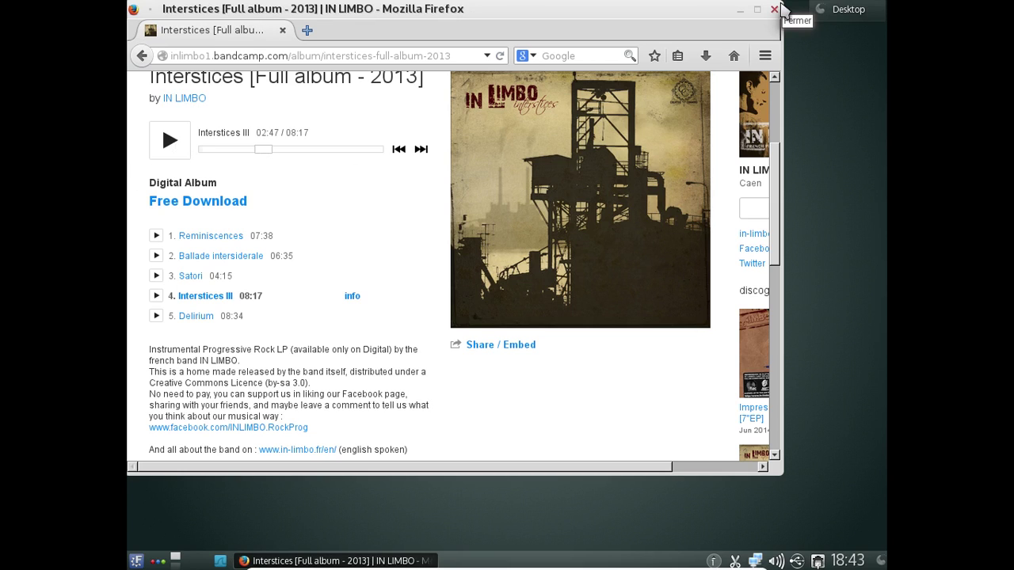
- Close Firefox and launch Gestionnaire d'impression from Kickoff's Système category
left_click(780, 9)
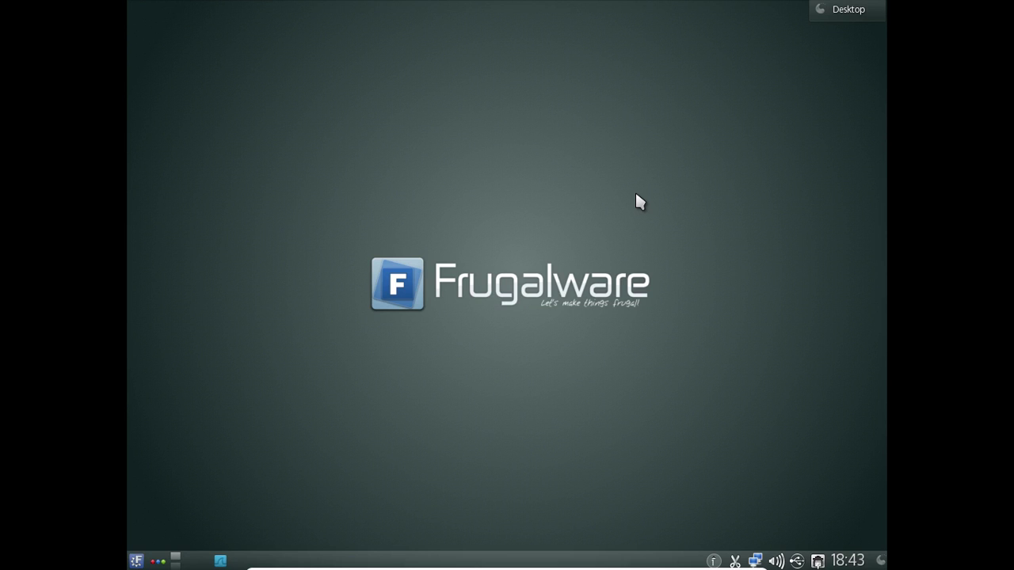
left_click(140, 561)
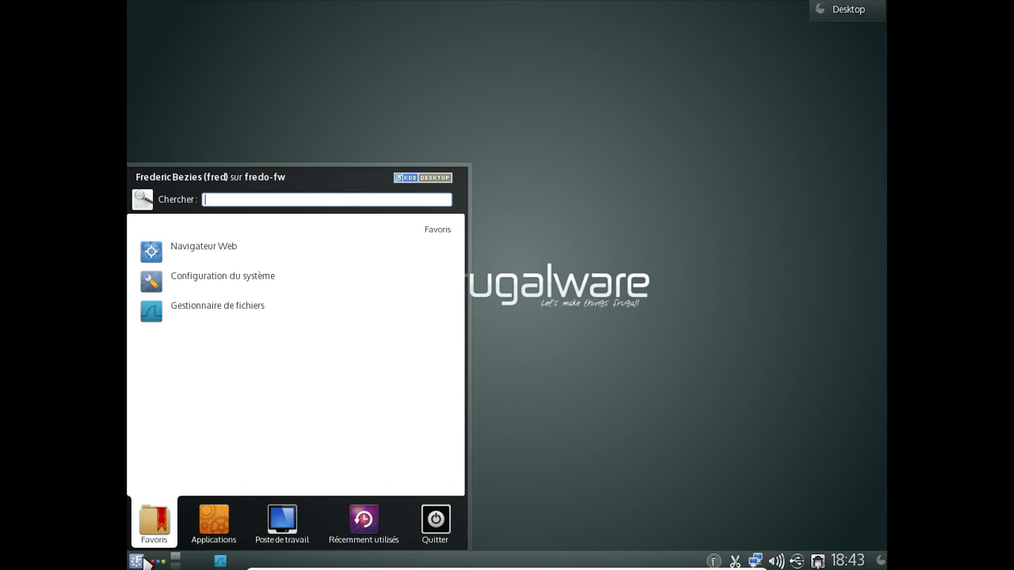
left_click(213, 522)
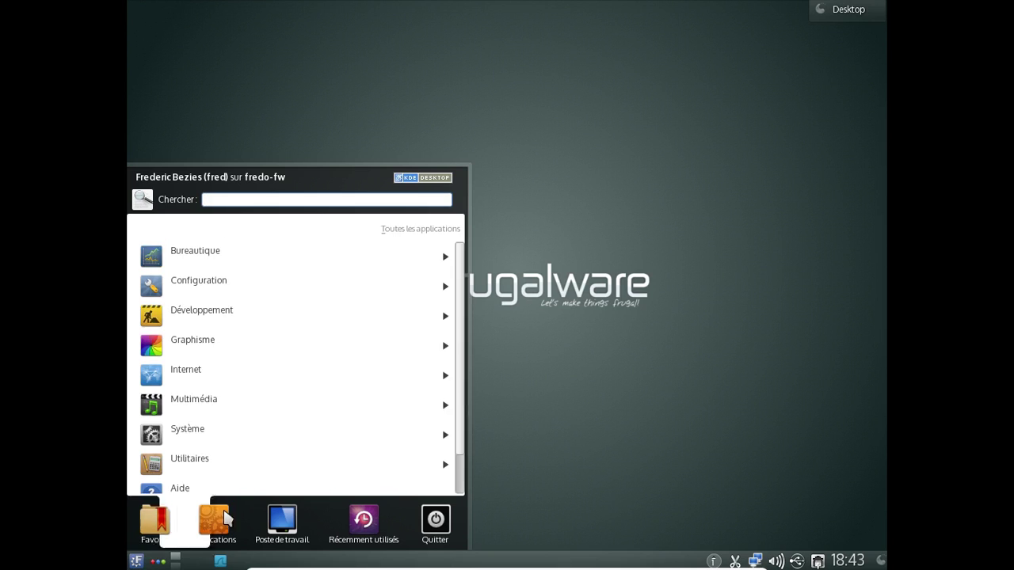
left_click(220, 445)
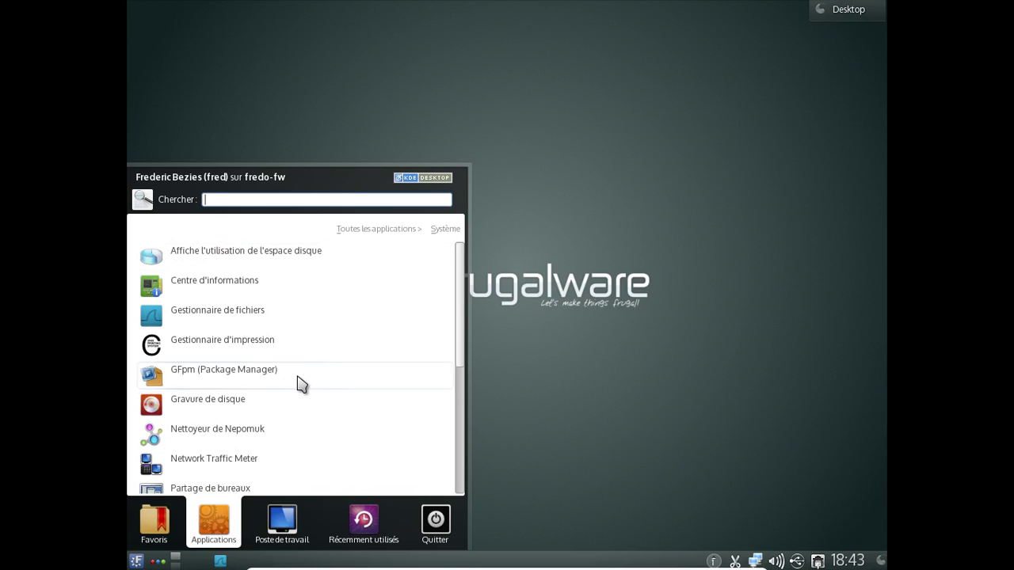
left_click(264, 348)
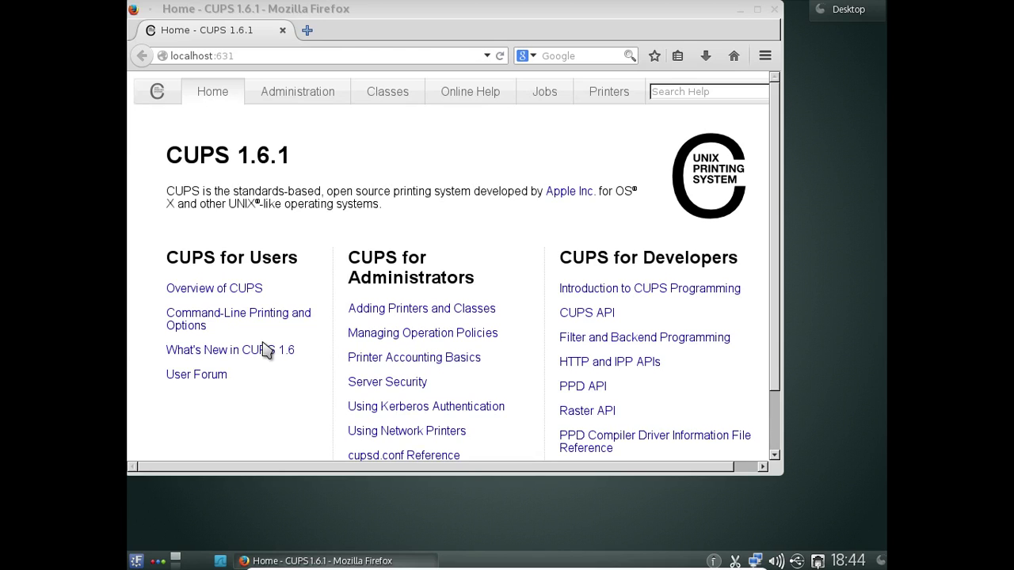
- In a new tab, go to cups.org's Software page and request cups-1.7.5-source.tar.bz2
left_click(309, 32)
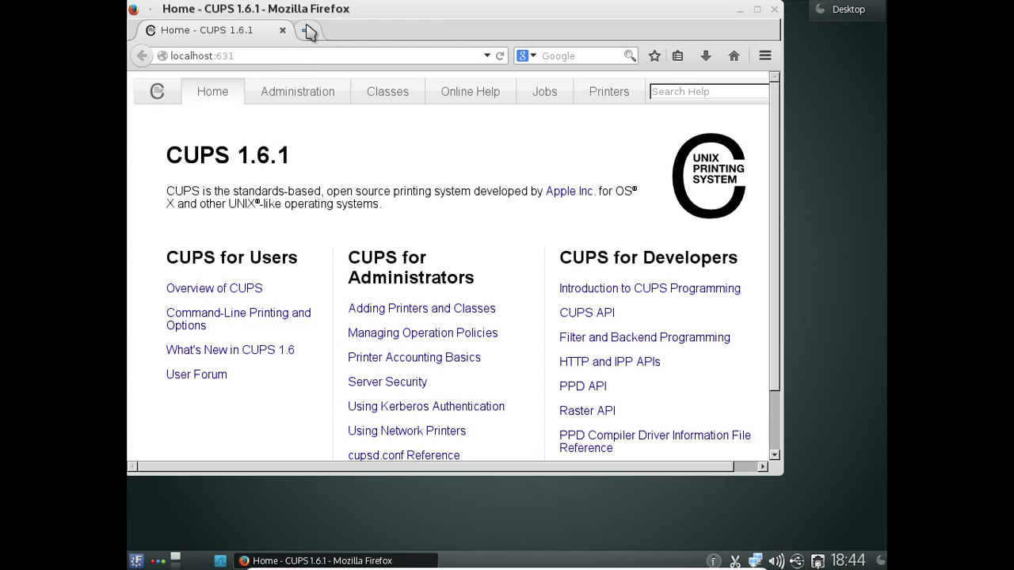
type("cups")
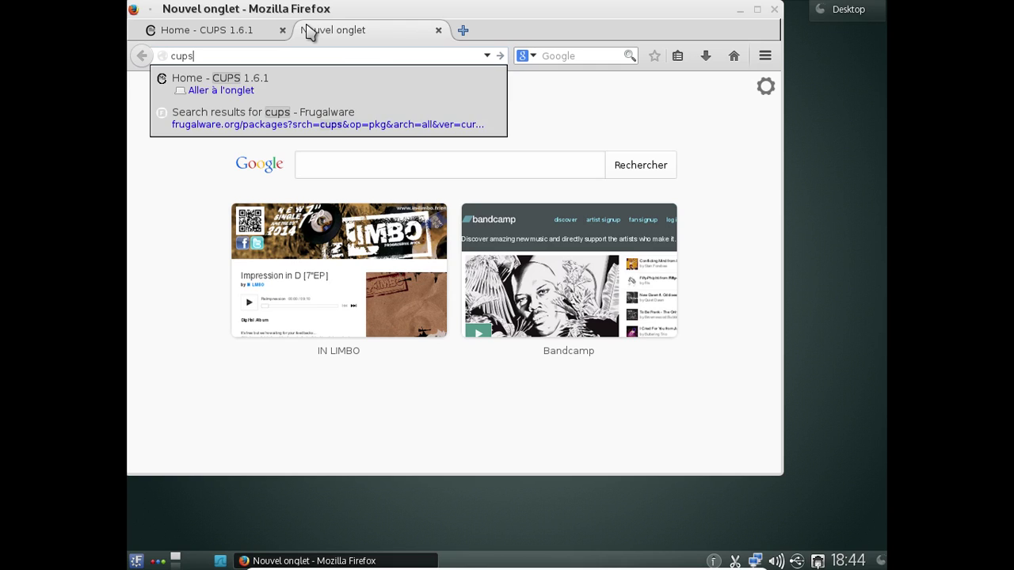
type(".org")
key("Return")
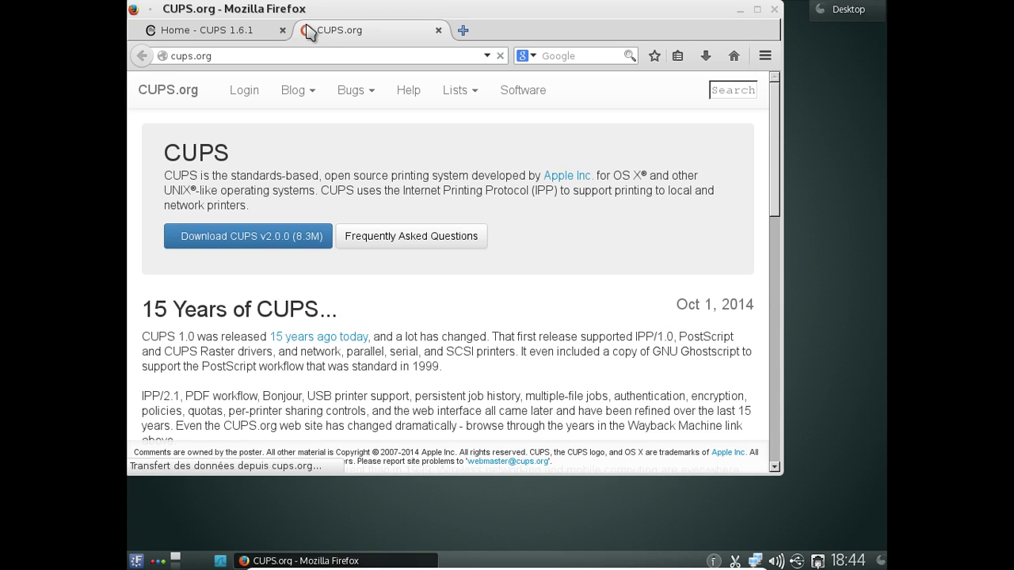
left_click(513, 94)
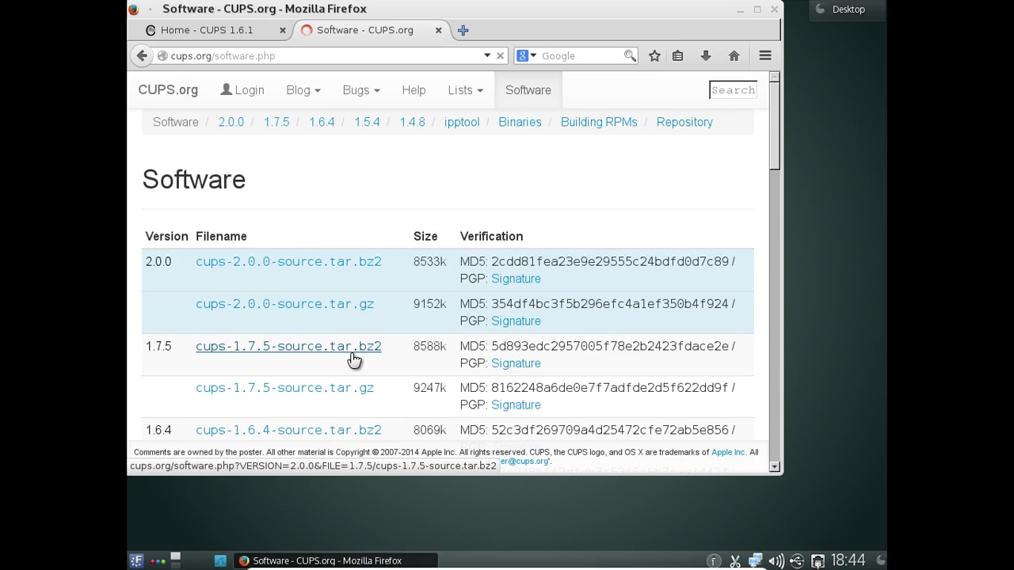
left_click(354, 347)
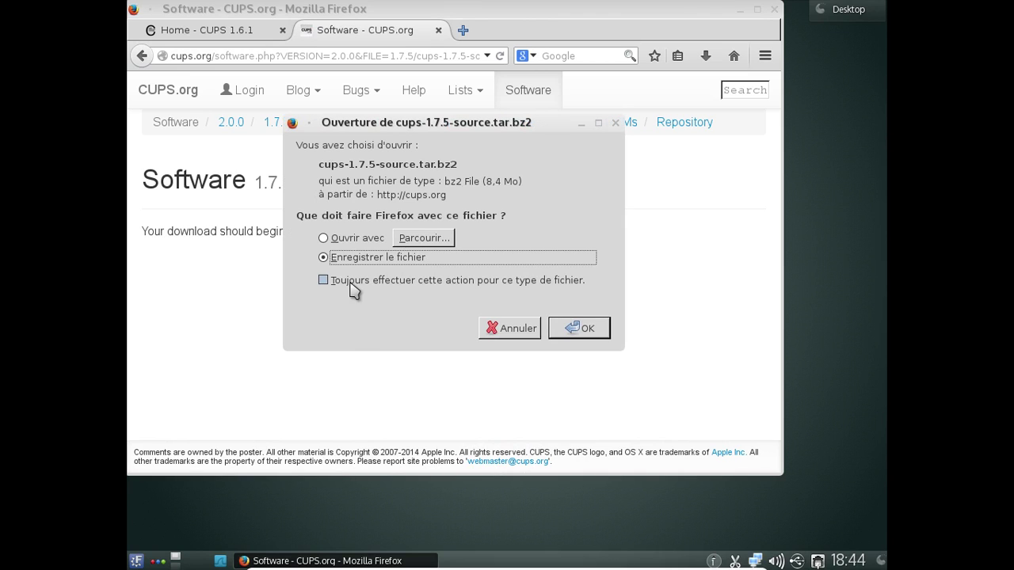
- Tick Toujours effectuer cette action and confirm saving cups-1.7.5-source.tar.bz2
left_click(350, 283)
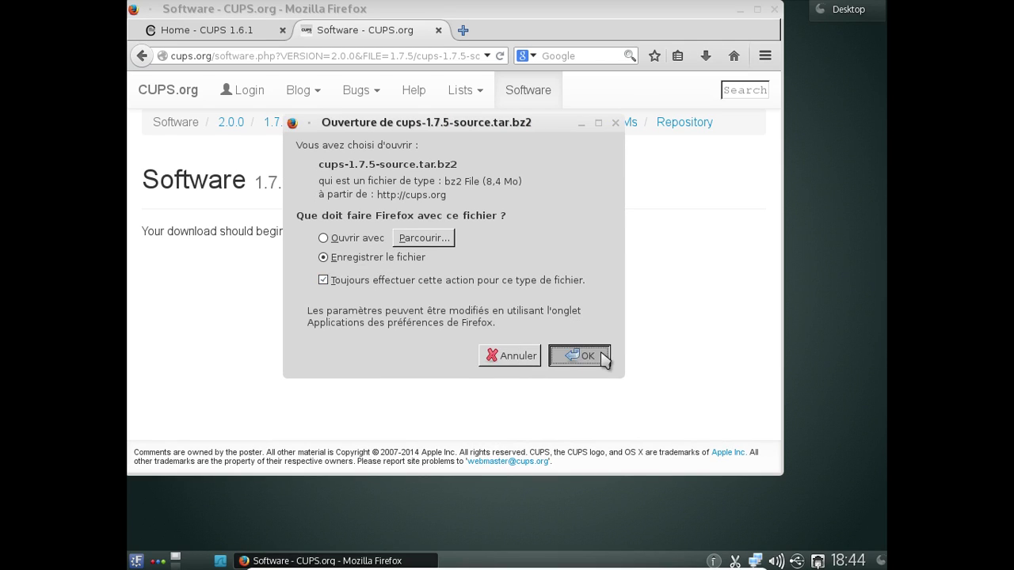
left_click(583, 357)
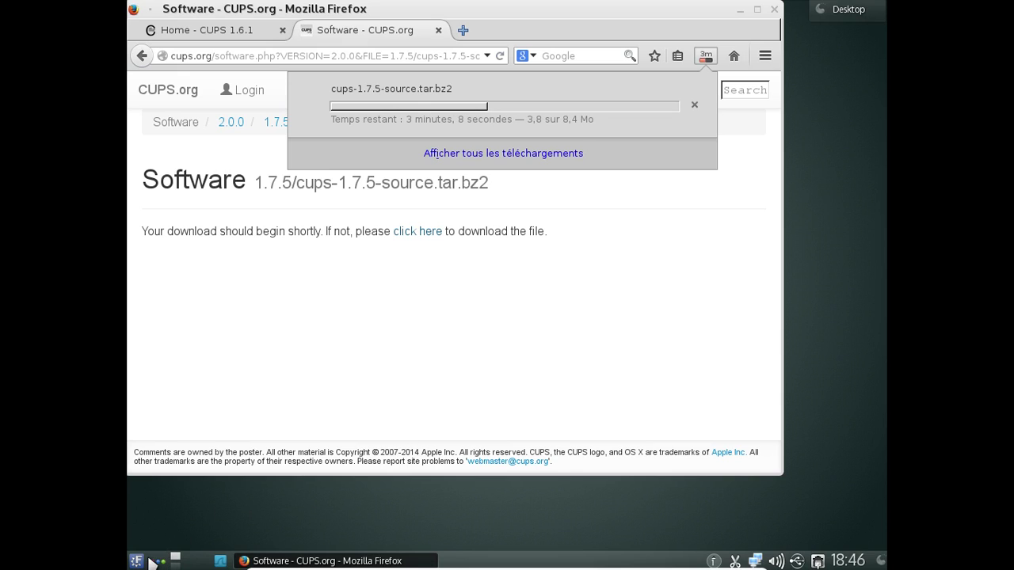
- Launch VLC media player from the launcher and accept its network privacy settings
left_click(137, 560)
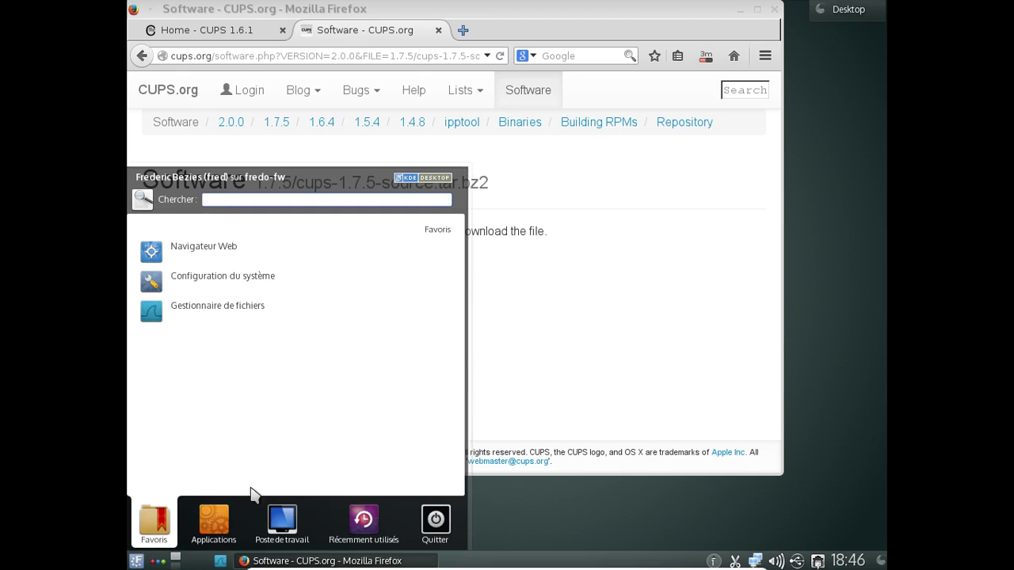
type("vlc")
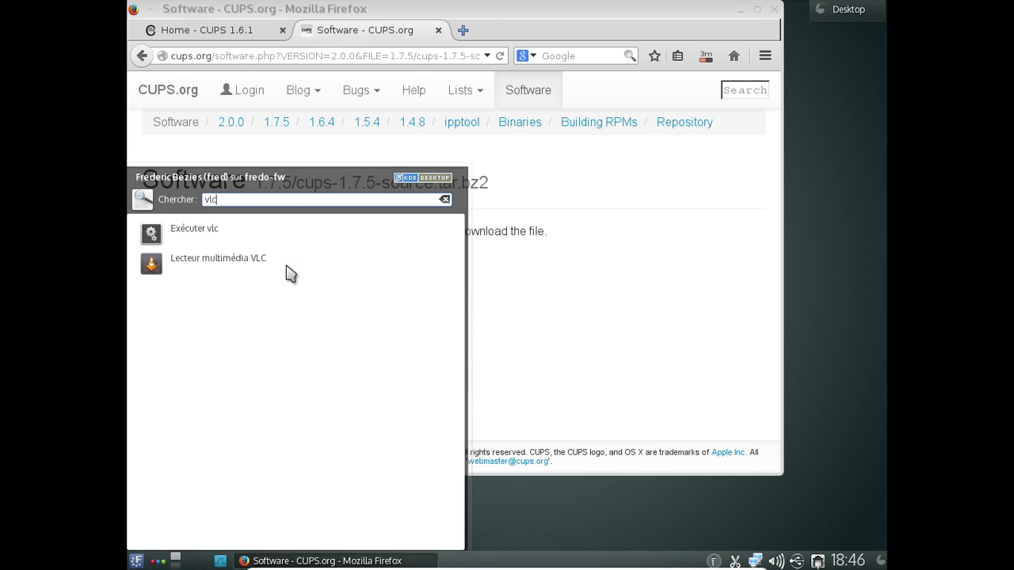
left_click(289, 273)
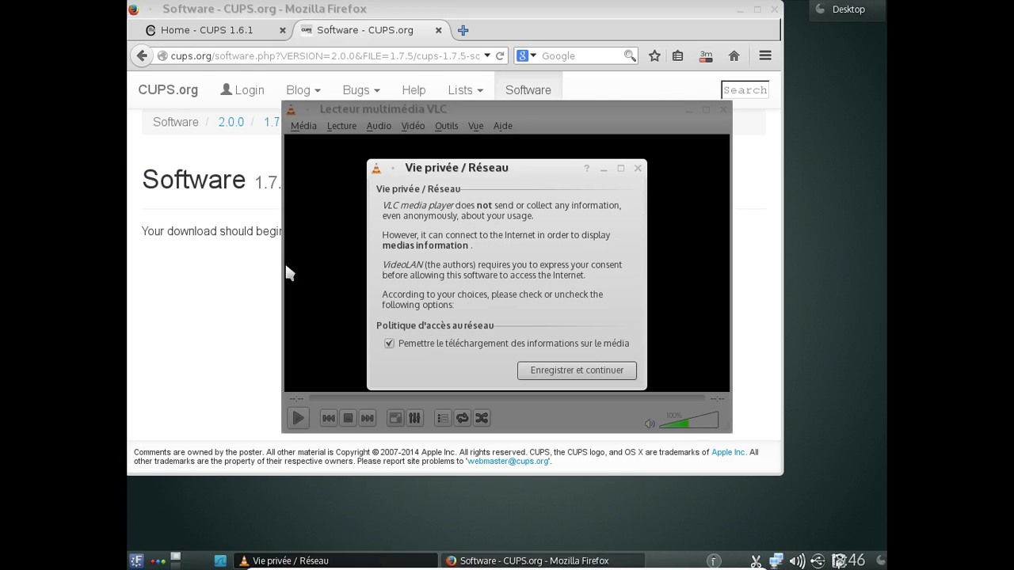
left_click(611, 370)
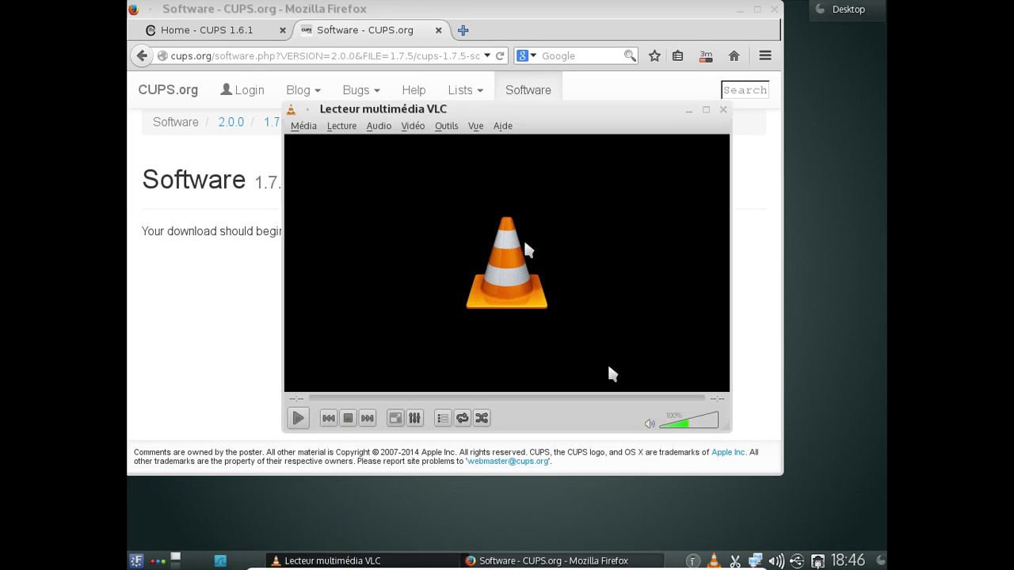
- Check VLC's version (2.0.9 Twoflower) in its About box, then close the dialog and VLC
left_click(502, 126)
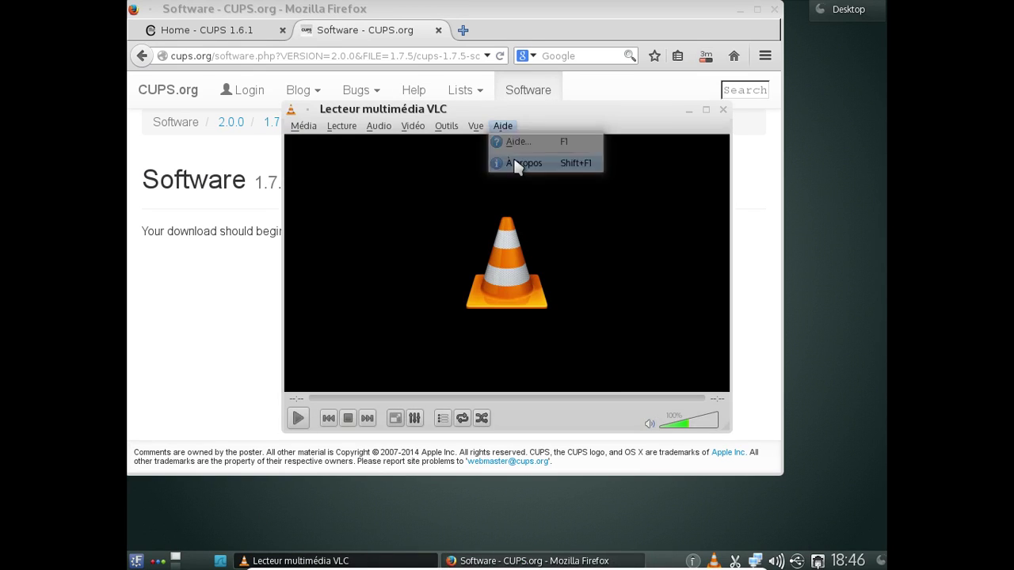
left_click(516, 165)
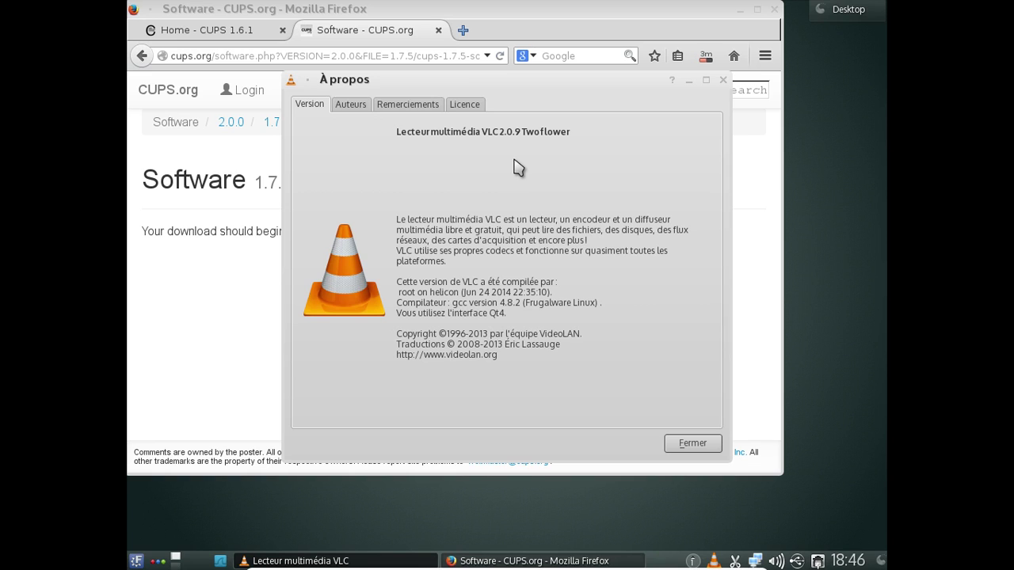
left_click(686, 445)
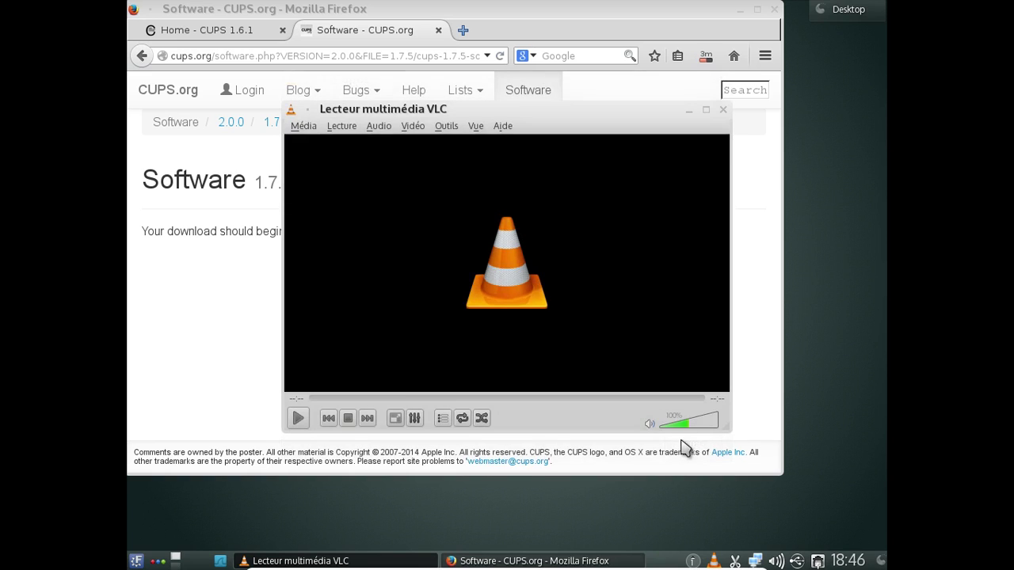
left_click(722, 109)
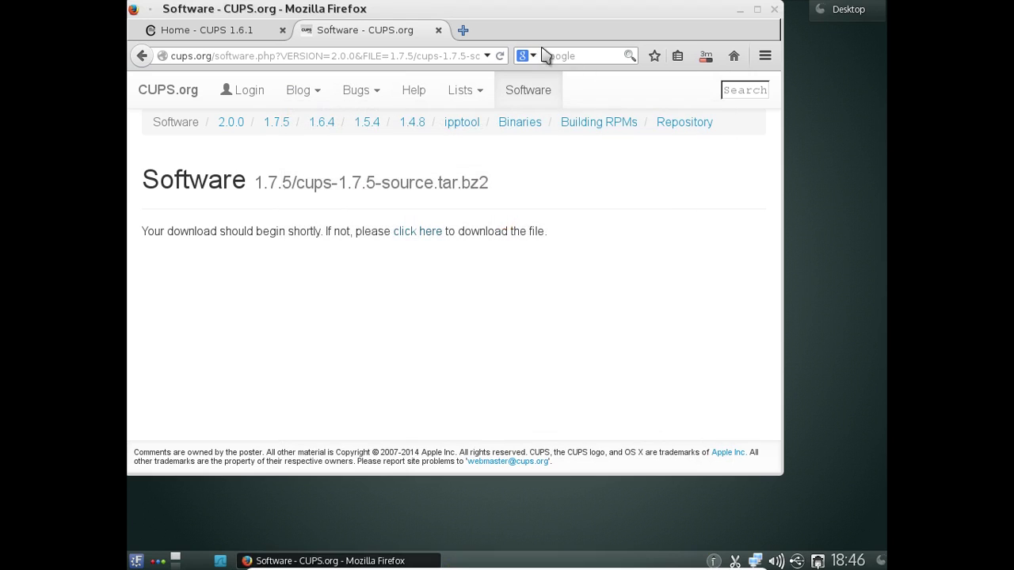
- Load the VideoLAN website (typed as vidoolan.org) in a new Firefox tab
left_click(461, 30)
type("vido")
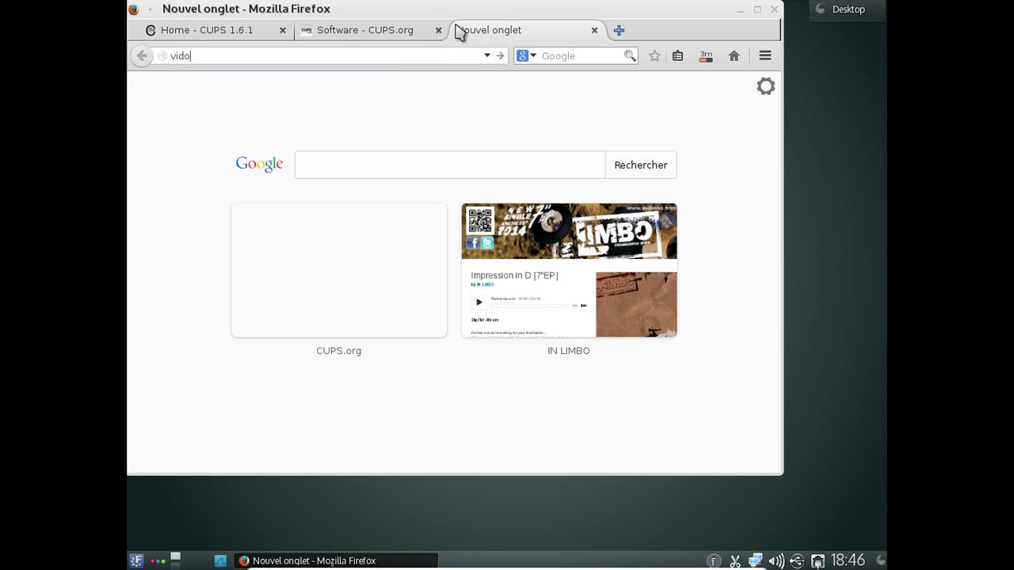
key("BackSpace")
type("eolan.org")
key("Return")
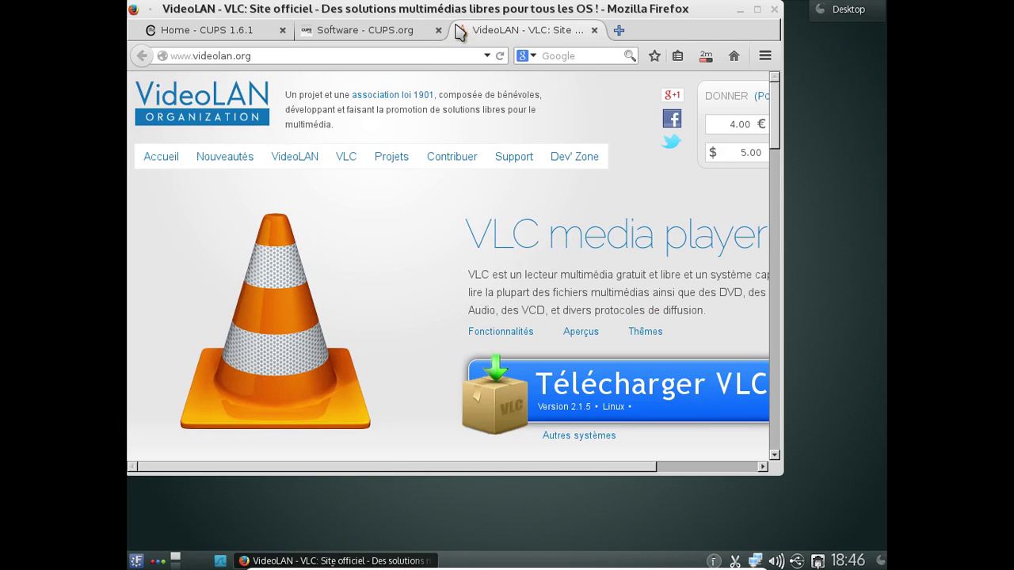
mouse_move(514, 156)
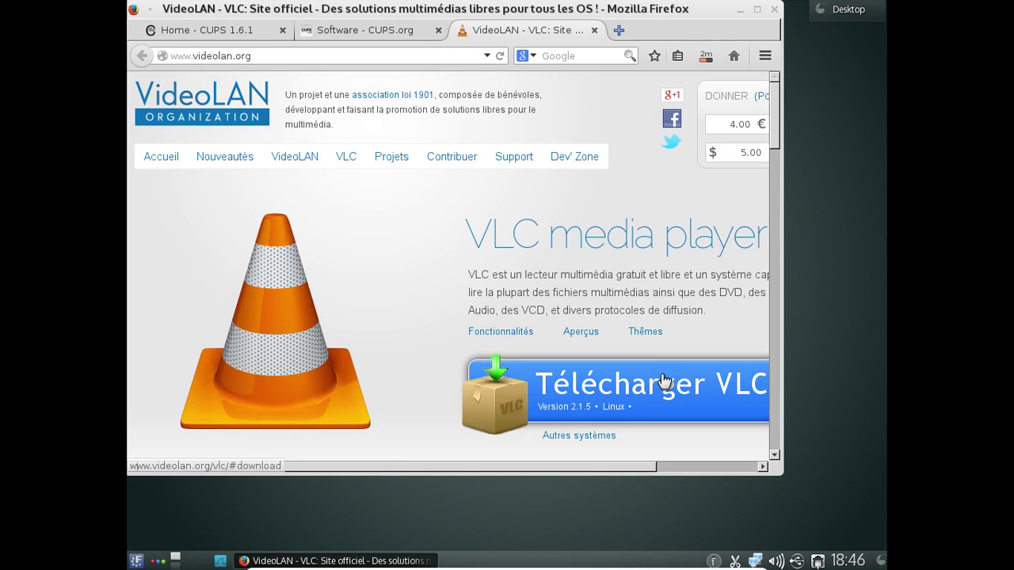
- Google 'vlc 2.1.0', read the VLC 2.1 Rincewind release page, then return to the results
left_click(561, 57)
type("vlc 2.1.0")
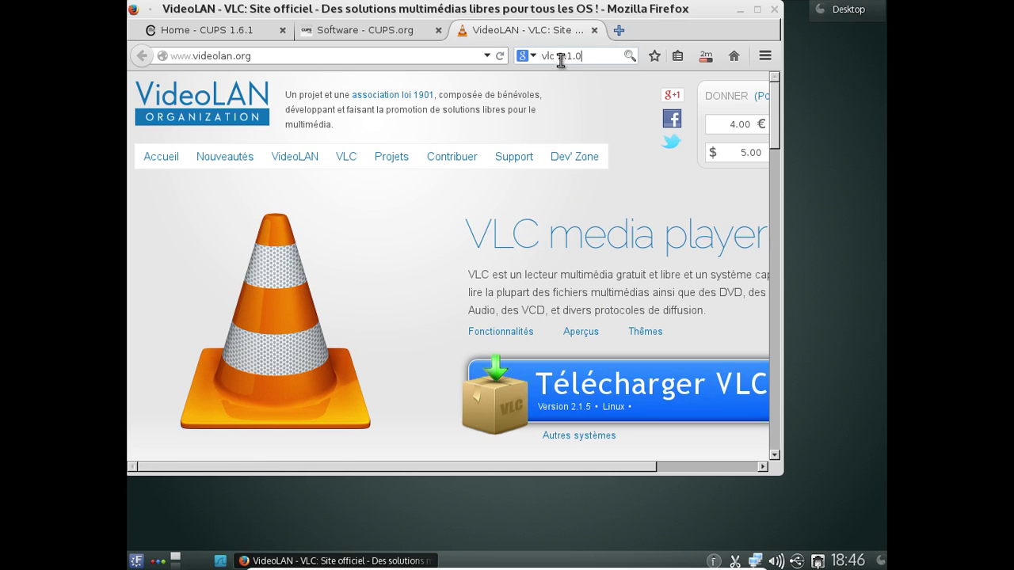
key("Return")
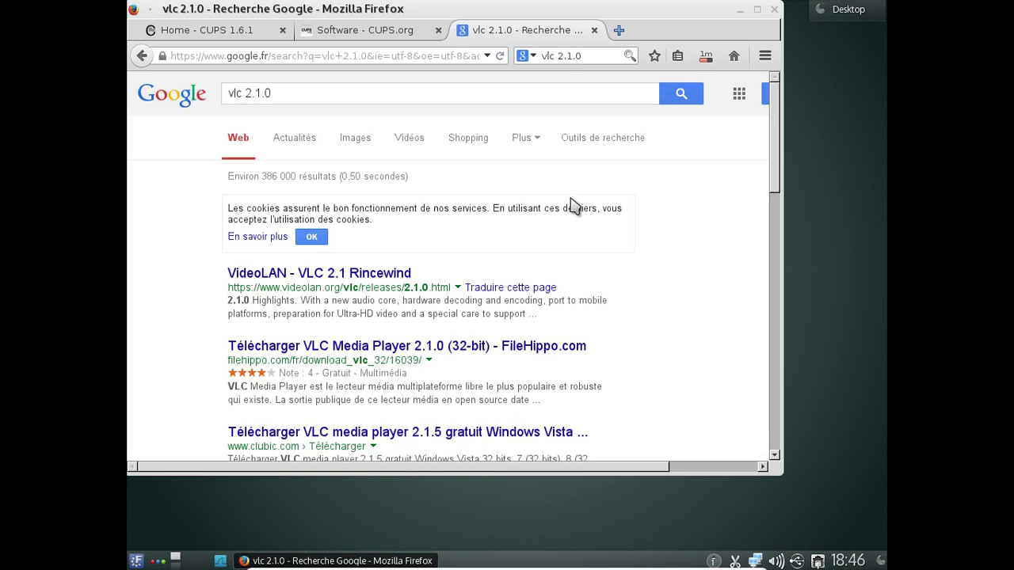
left_click(407, 274)
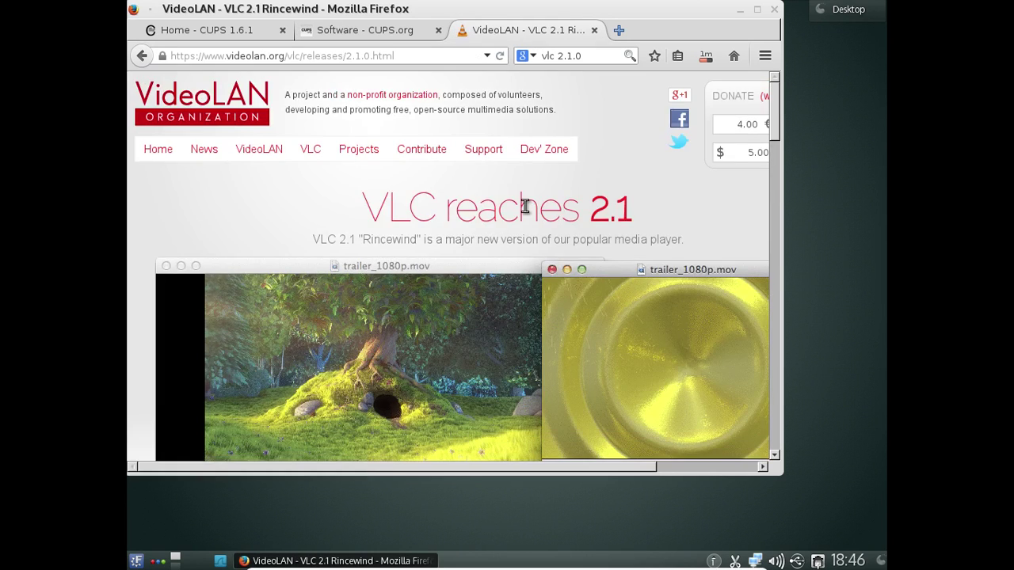
scroll(523, 206, "down", 10)
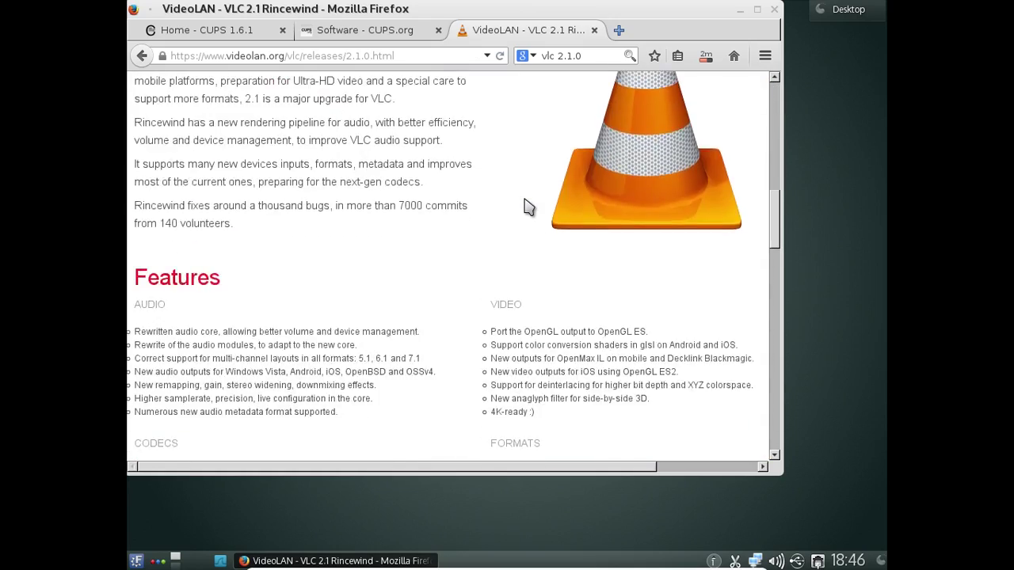
scroll(523, 206, "down", 10)
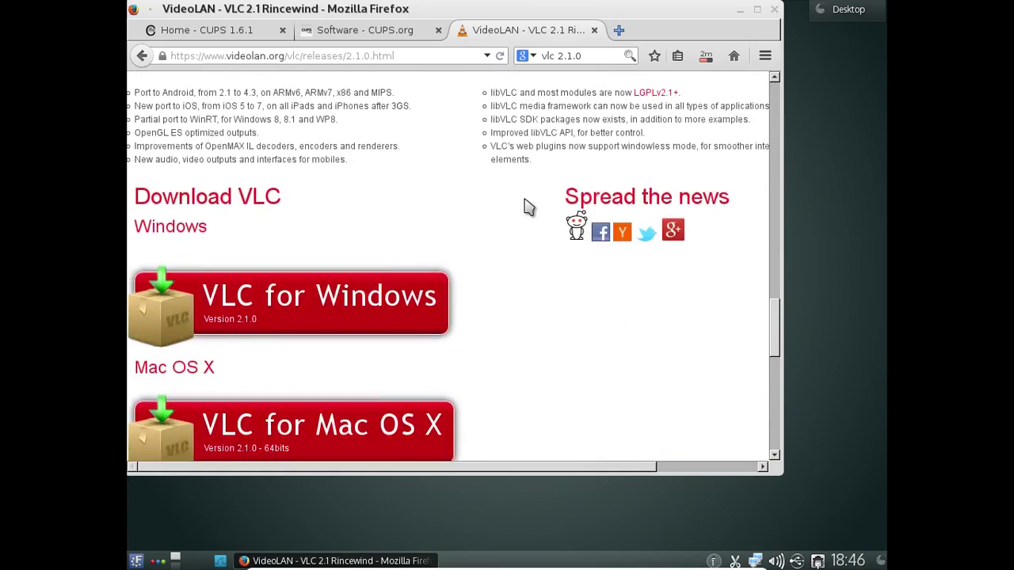
scroll(529, 207, "down", 8)
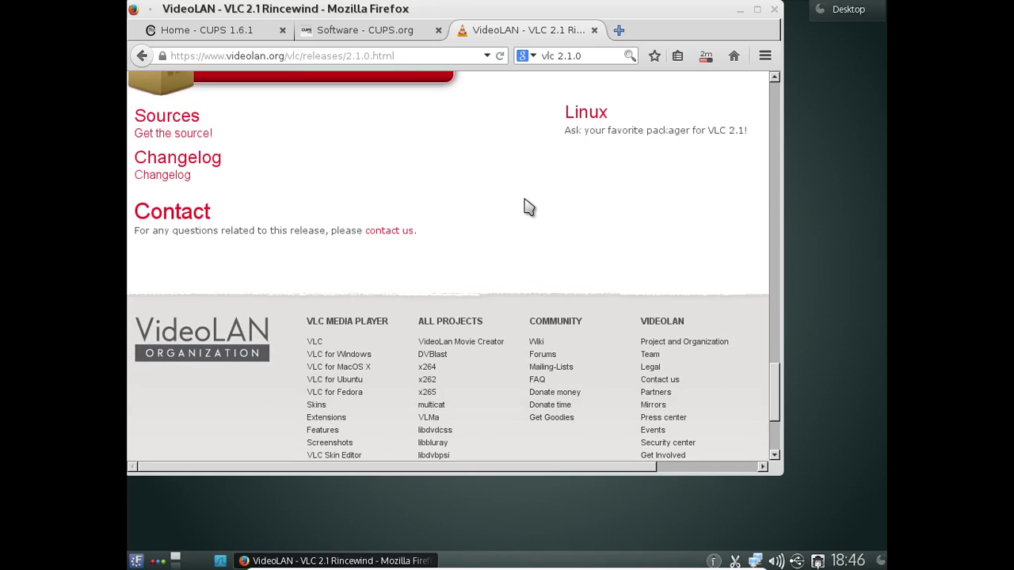
scroll(529, 207, "down", 2)
left_click(142, 55)
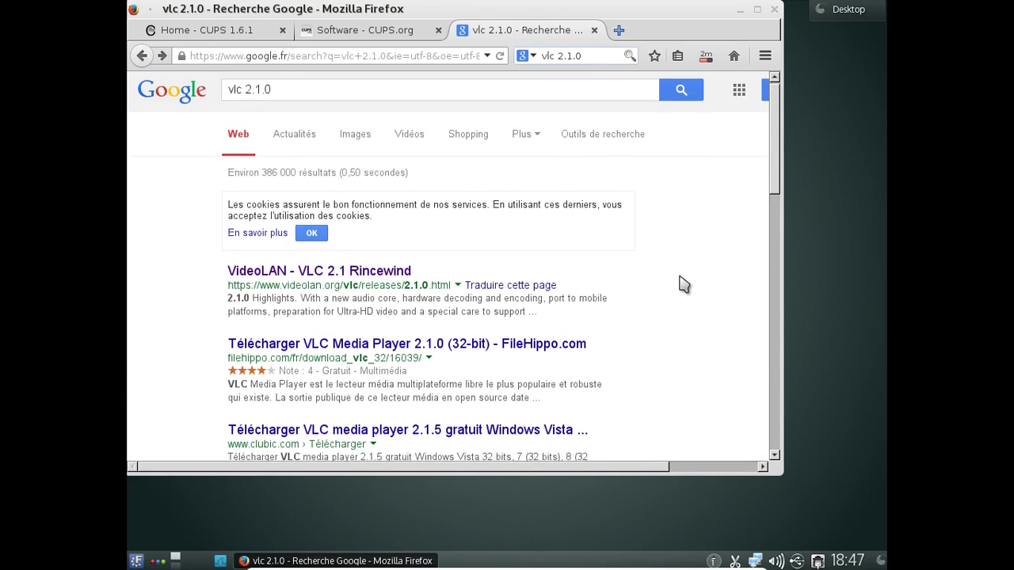
- Scroll through the vlc 2.1.0 results, then enter packages.debian.org in the address bar
scroll(683, 284, "down", 2)
scroll(683, 284, "down", 5)
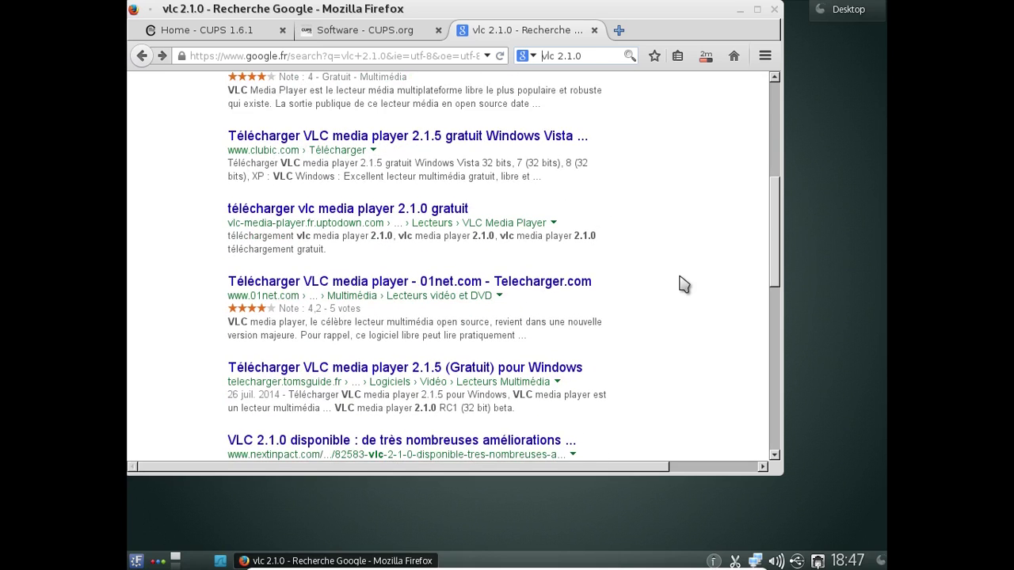
scroll(684, 284, "down", 4)
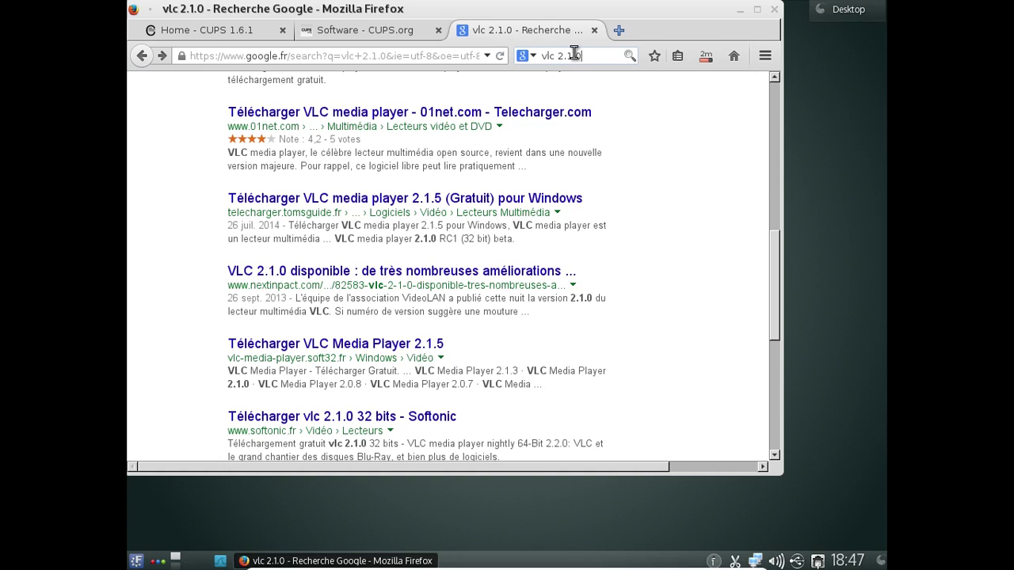
left_click_drag(581, 54, 530, 52)
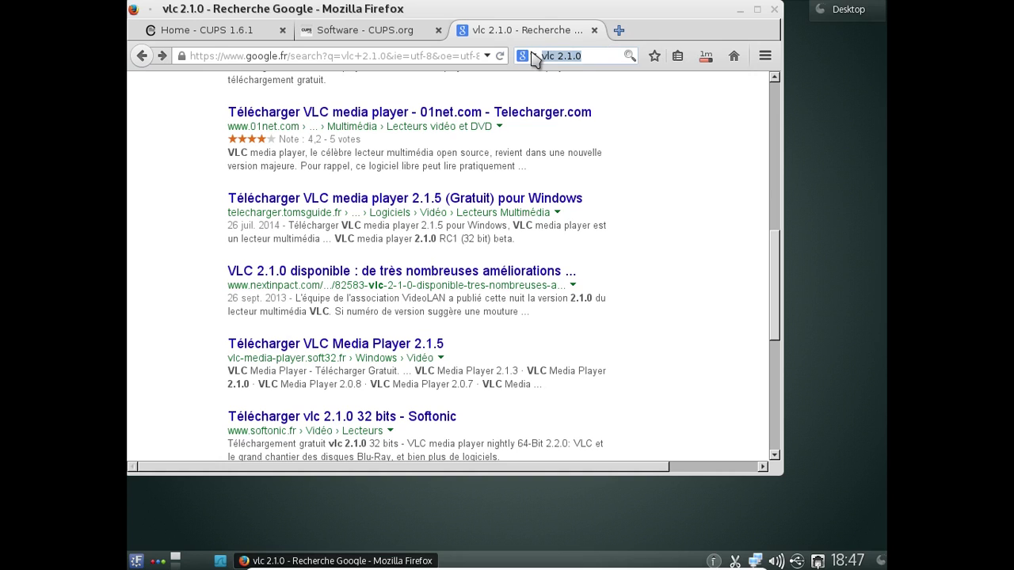
key("ctrl+l")
type("packag")
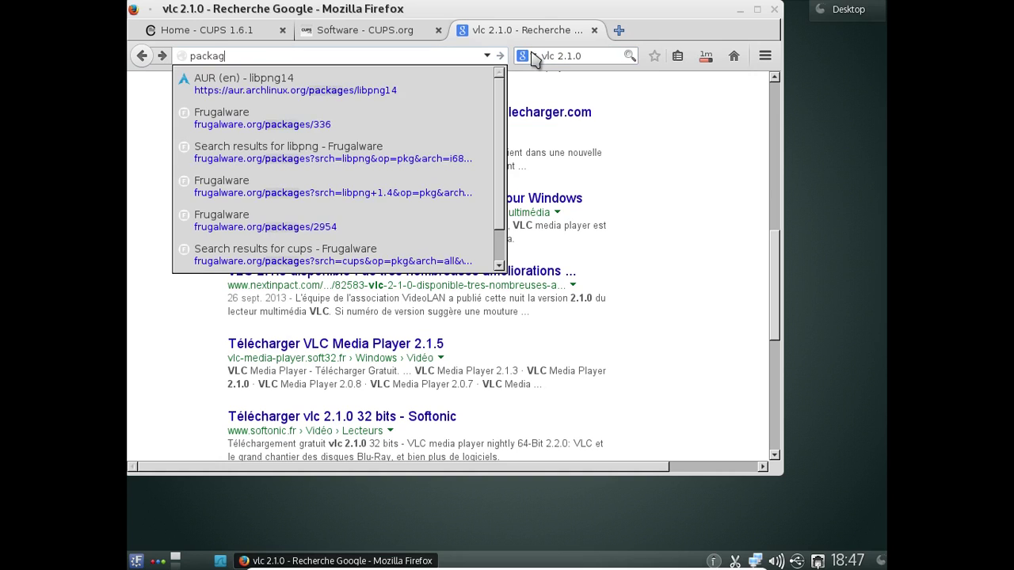
type("es.debian.org")
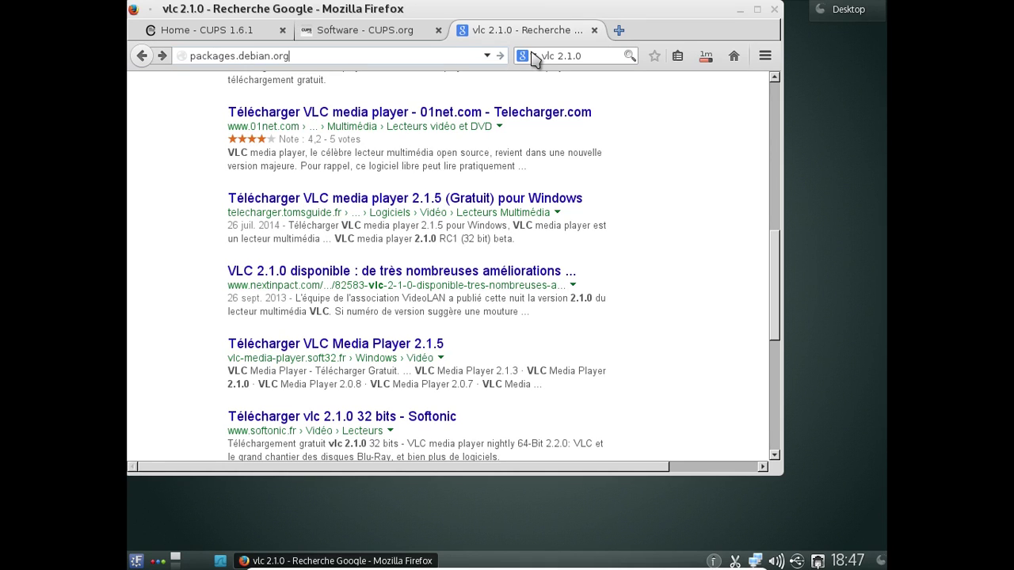
- Load packages.debian.org and scroll down to its package search form
key("Return")
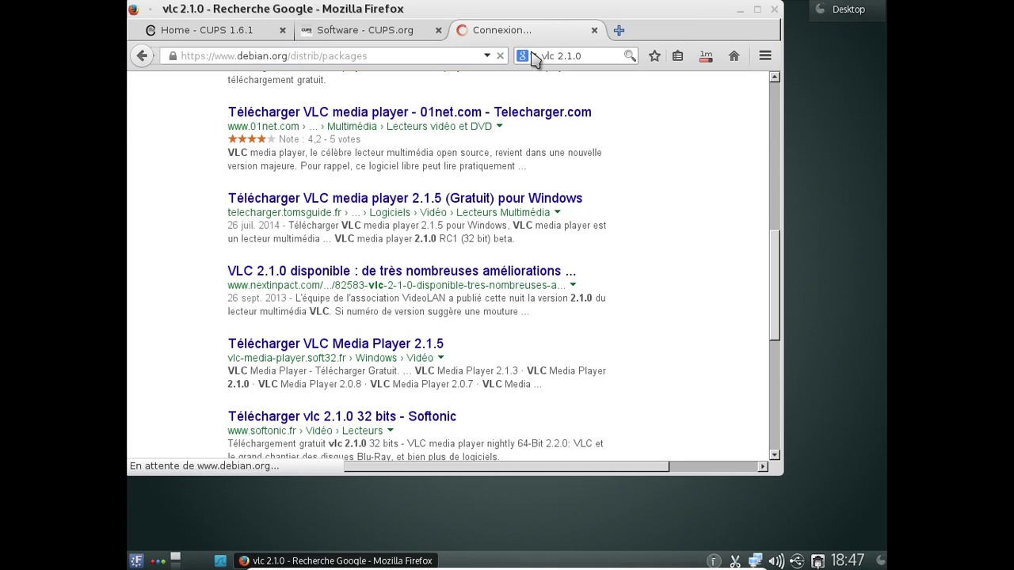
scroll(495, 229, "down", 4)
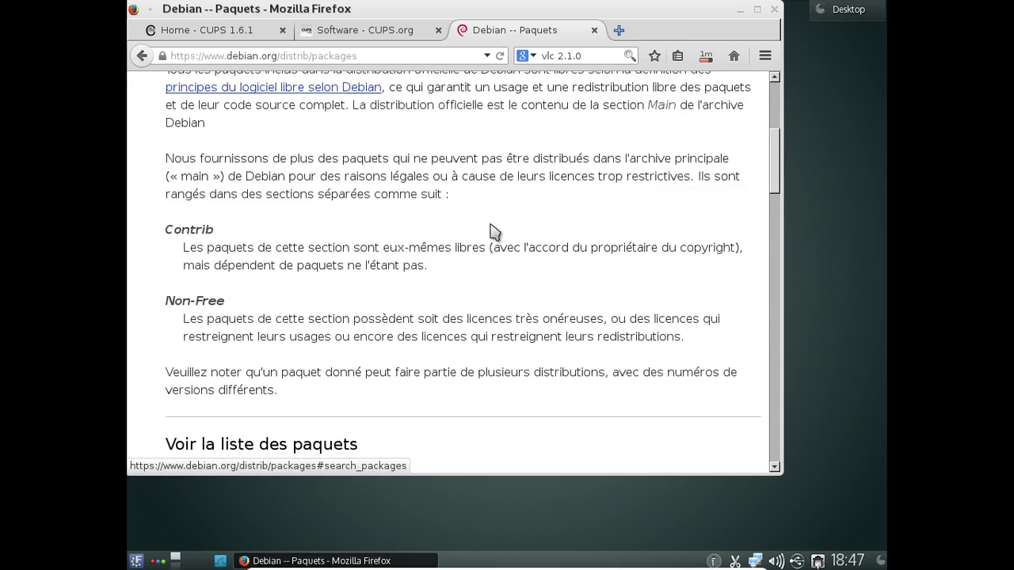
scroll(372, 233, "up", 3)
scroll(366, 275, "down", 8)
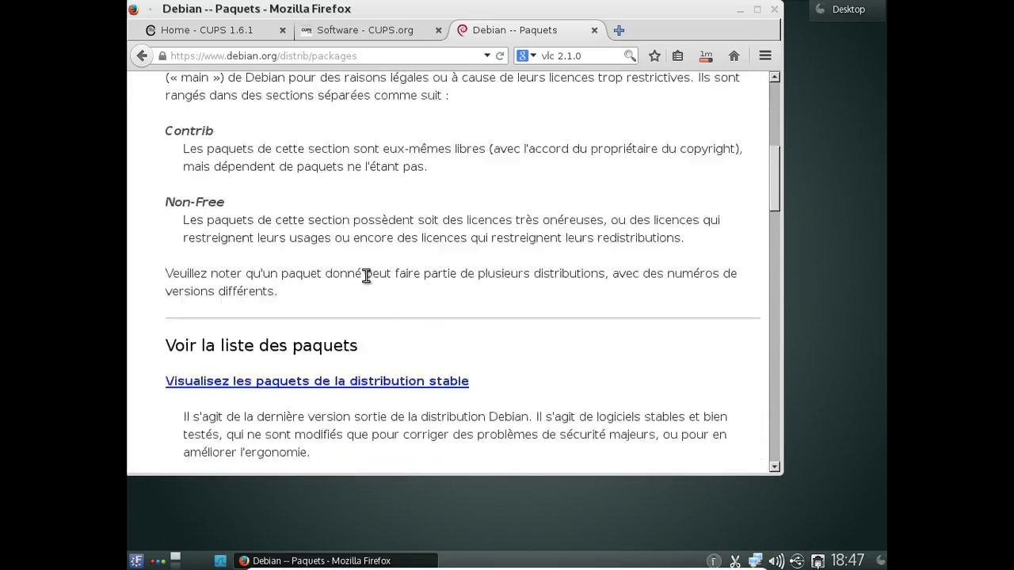
scroll(369, 283, "down", 10)
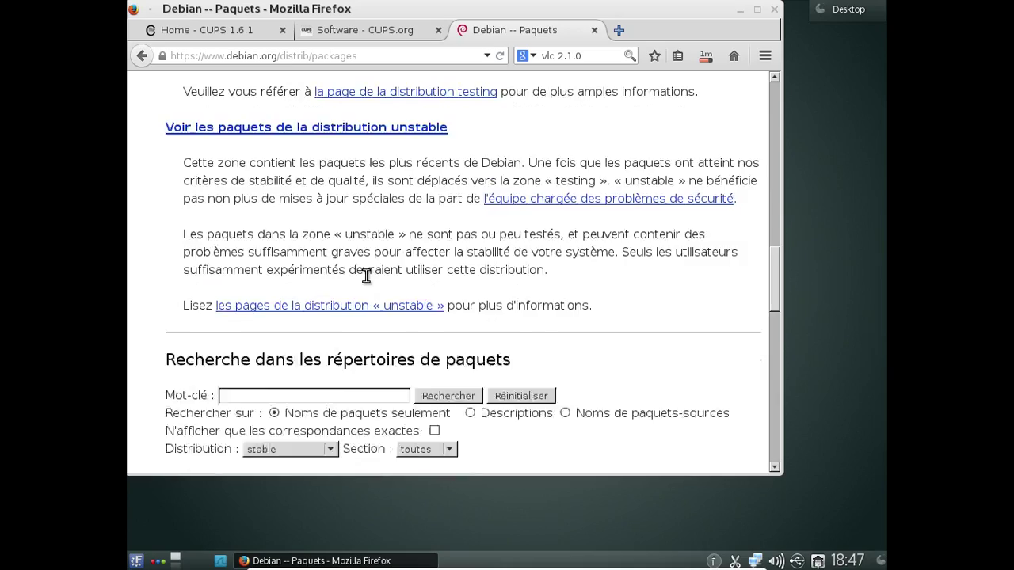
- Search stable packages for keyword vlc, review the 20 matches, and go back to the form
left_click(262, 262)
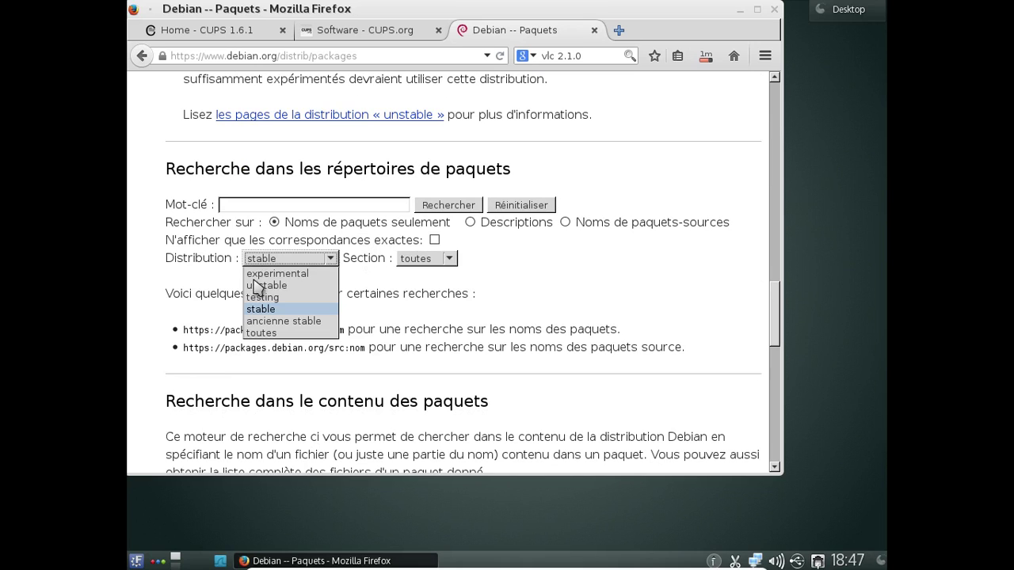
left_click(257, 311)
left_click(252, 205)
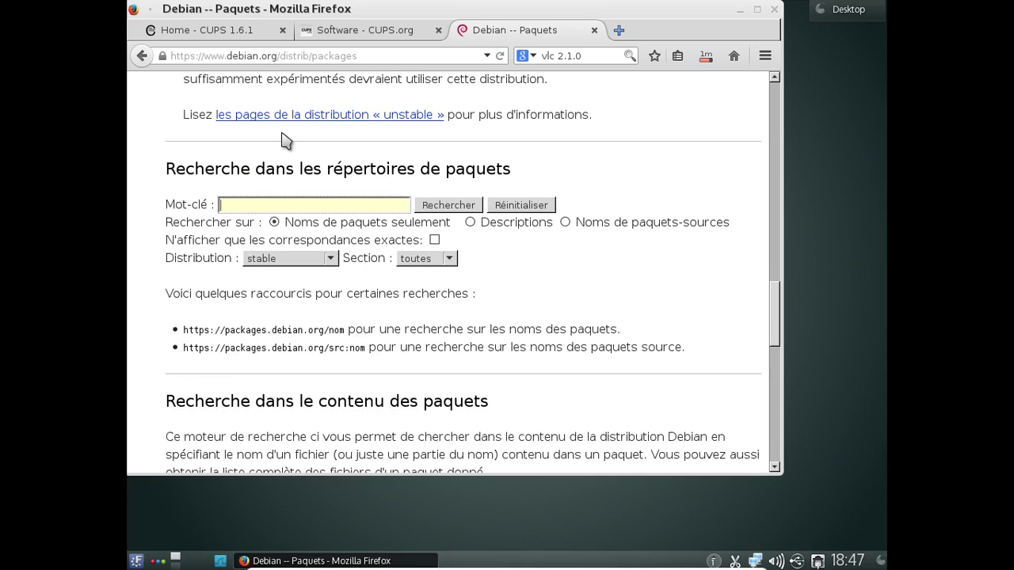
type("vlc")
key("Return")
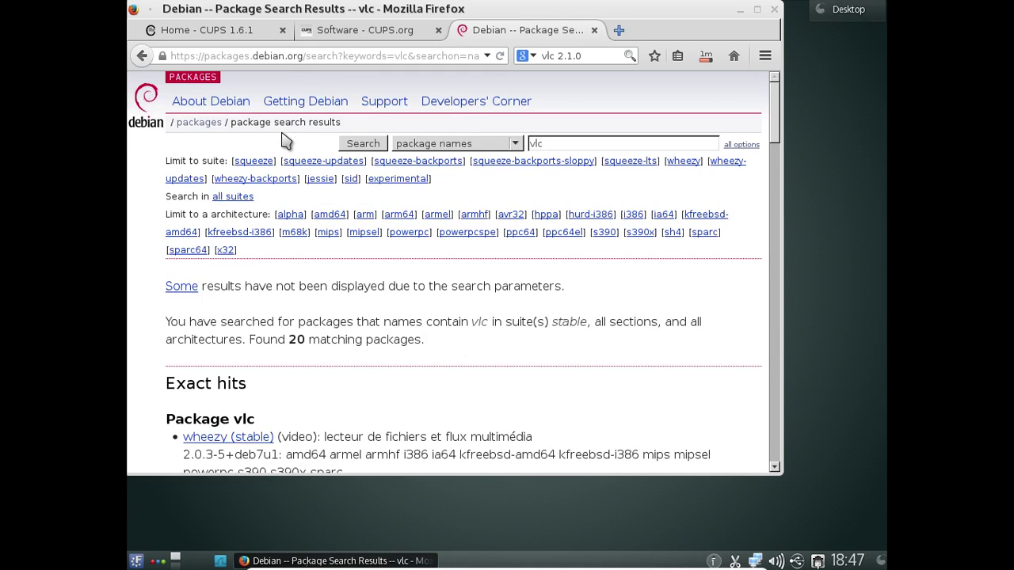
scroll(286, 140, "down", 3)
scroll(286, 140, "down", 3)
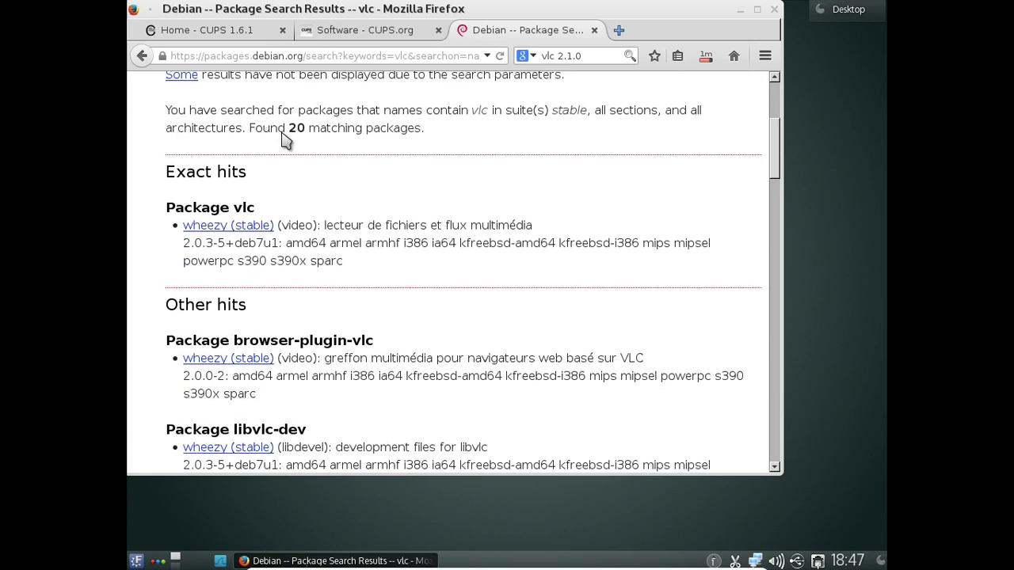
scroll(281, 131, "down", 3)
scroll(285, 136, "down", 4)
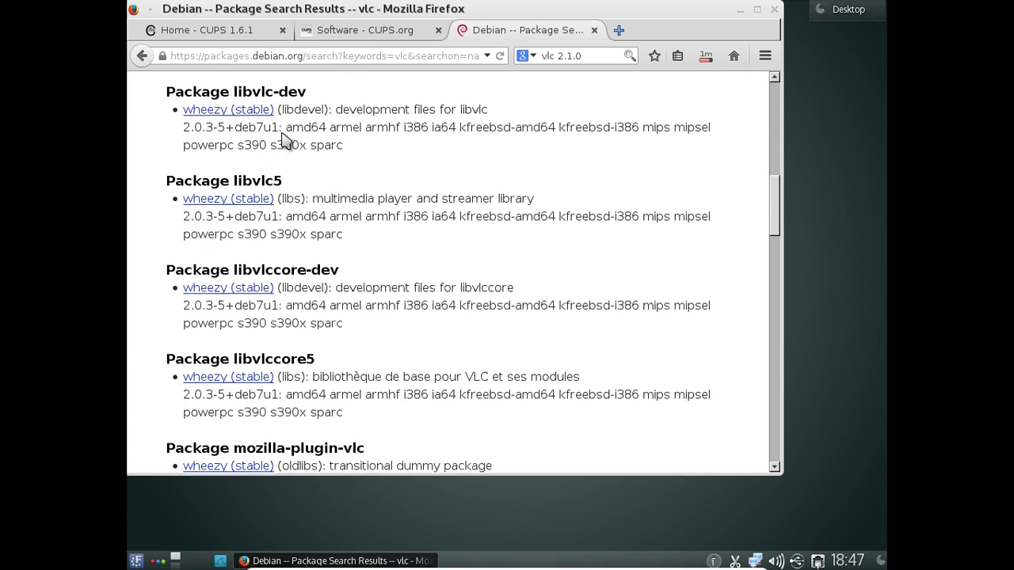
scroll(159, 99, "down", 2)
left_click(141, 57)
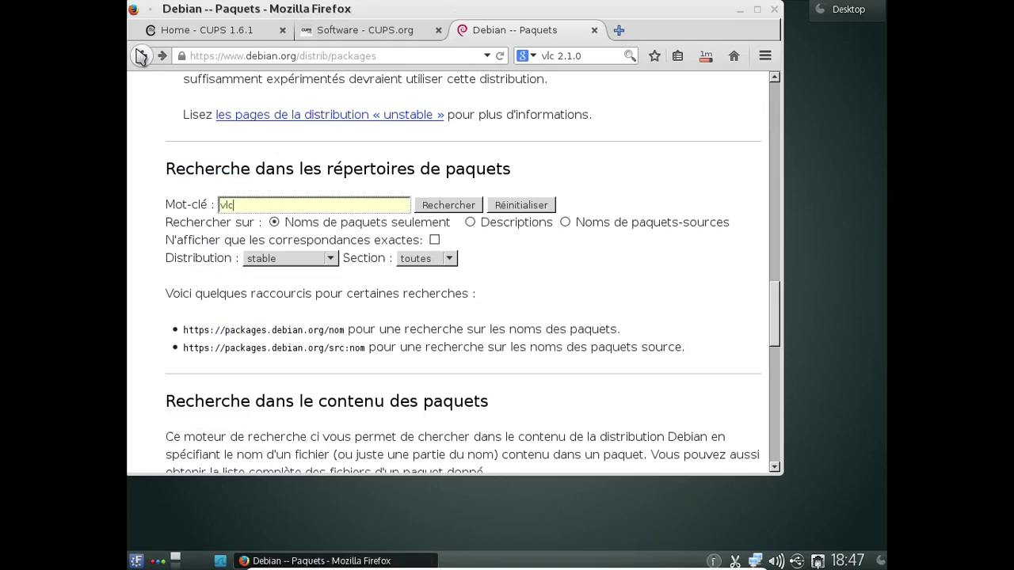
- Rerun the vlc package search in the testing distribution and scroll through the results
left_click(304, 260)
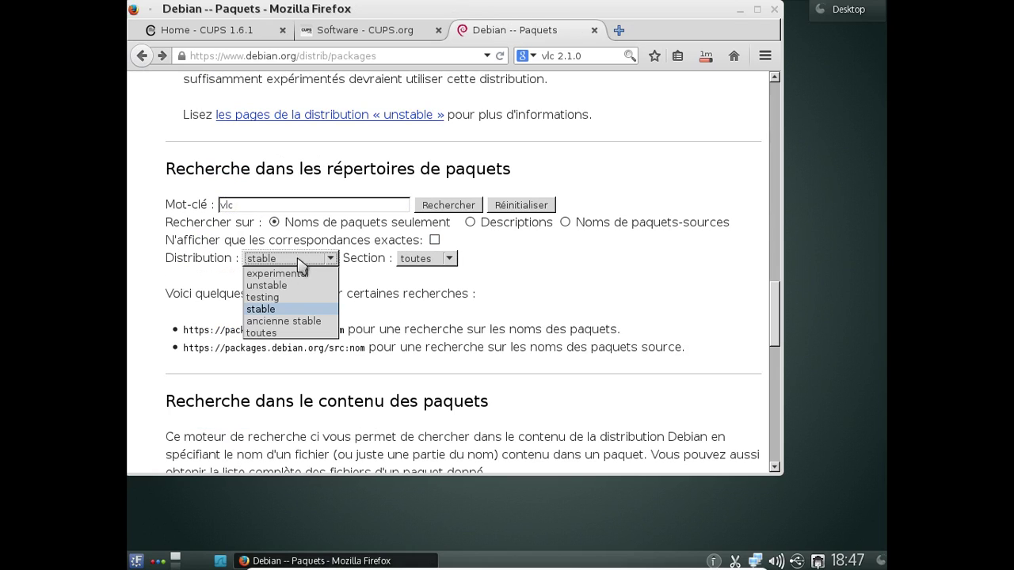
left_click(286, 299)
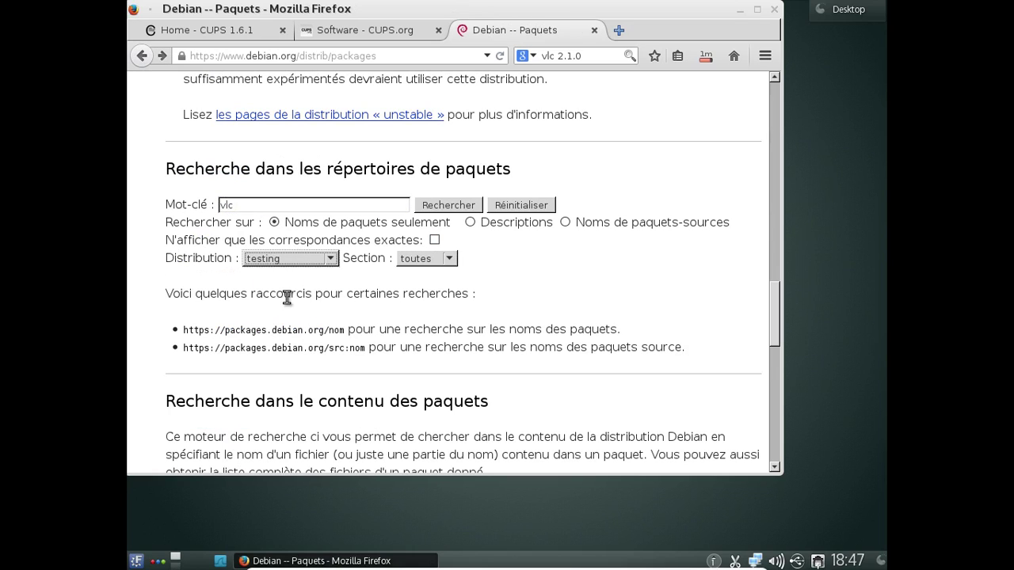
left_click(442, 205)
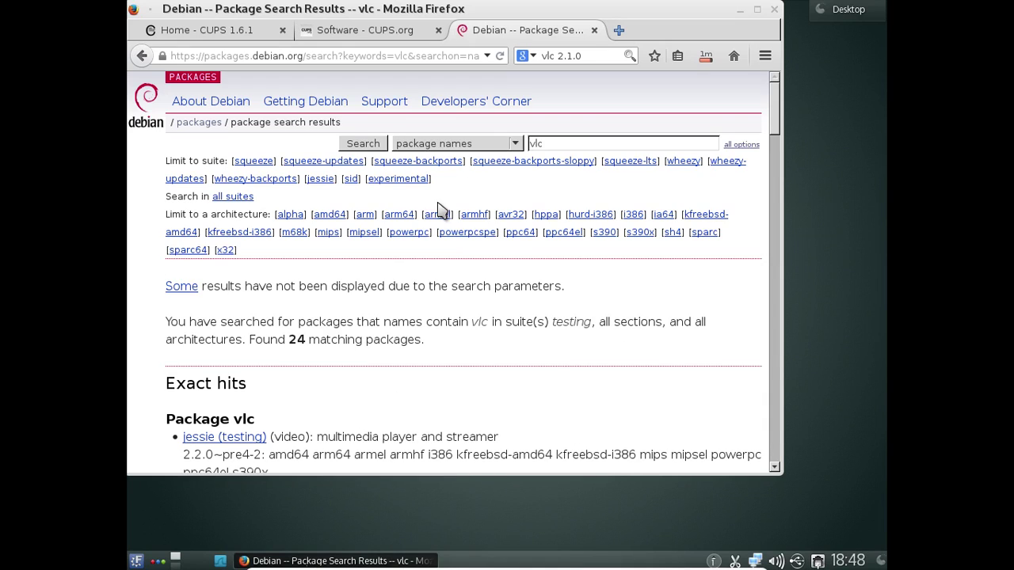
scroll(570, 385, "down", 3)
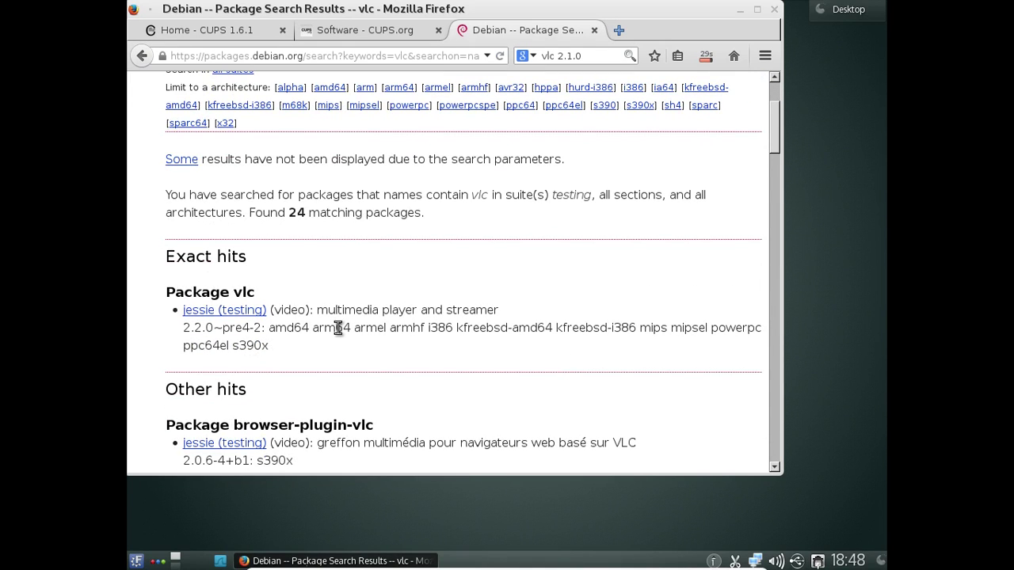
scroll(338, 327, "down", 3)
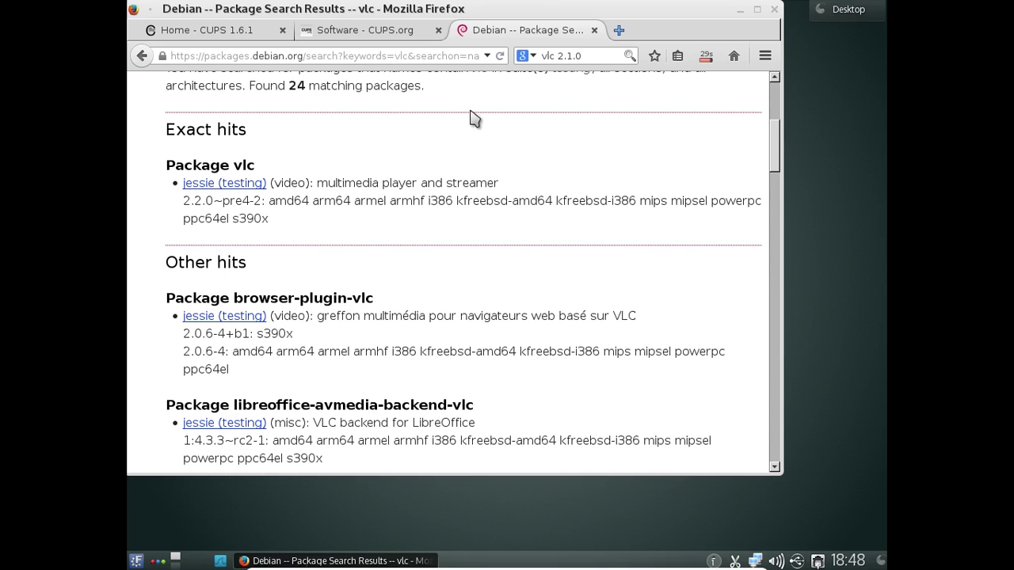
- Close the Debian tab, then quit Firefox, confirming closure of both remaining CUPS tabs
left_click(594, 30)
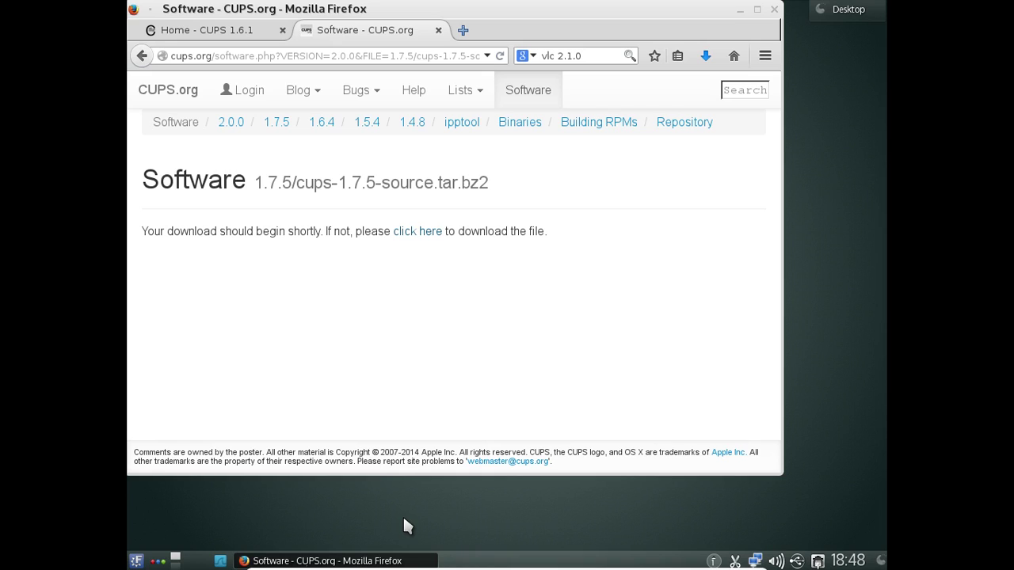
left_click(774, 9)
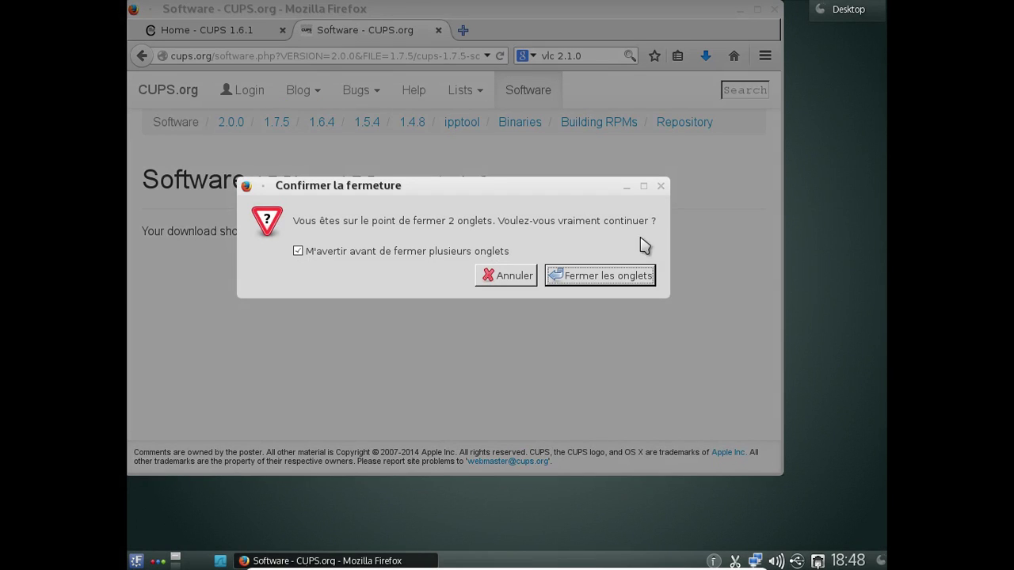
left_click(625, 277)
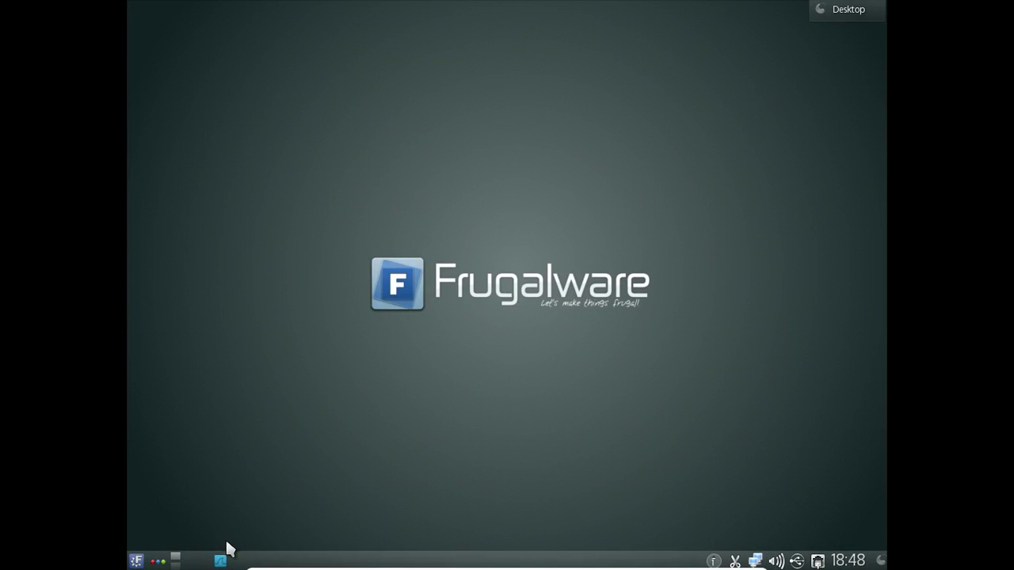
- In Dolphin's Téléchargements folder, permanently delete the cups-1.6.4 folder and its archive
left_click(220, 560)
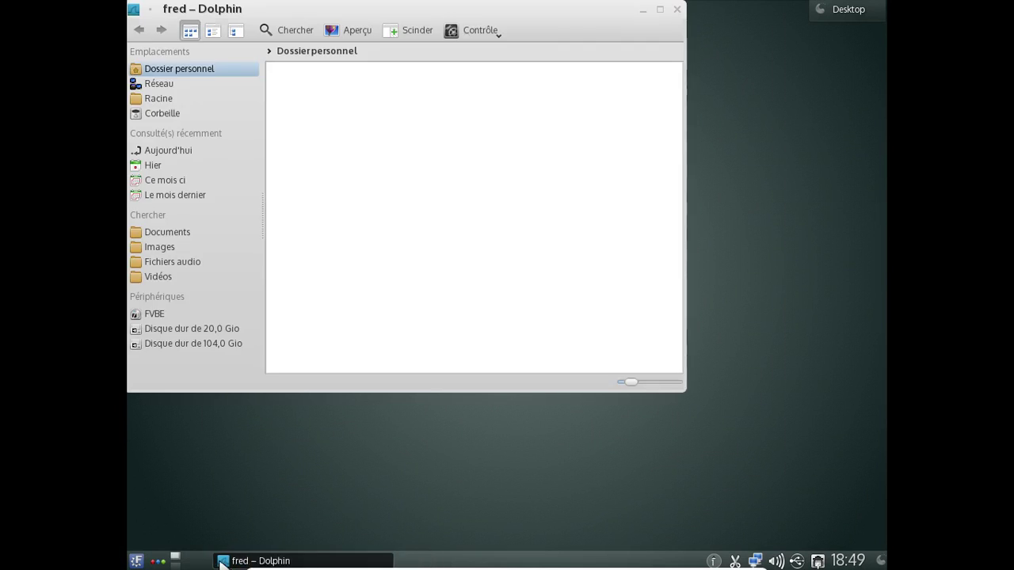
left_click(519, 133)
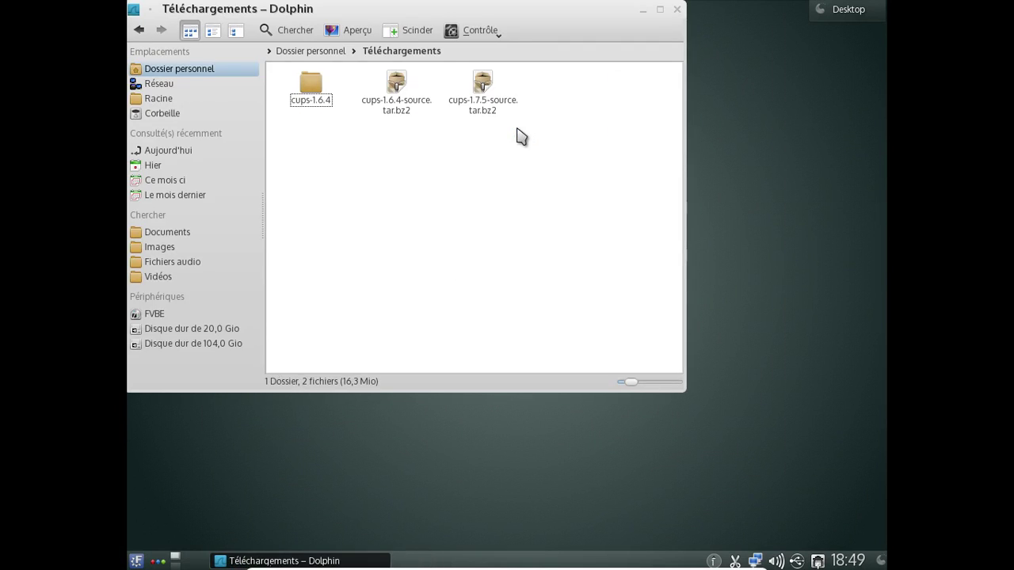
left_click_drag(433, 79, 317, 148)
key("shift+Delete")
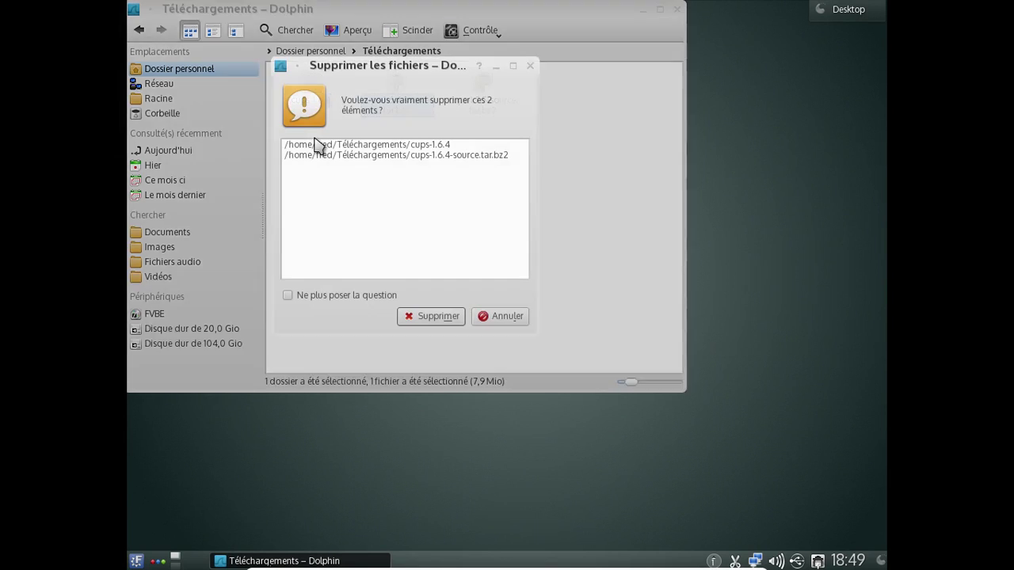
key("Return")
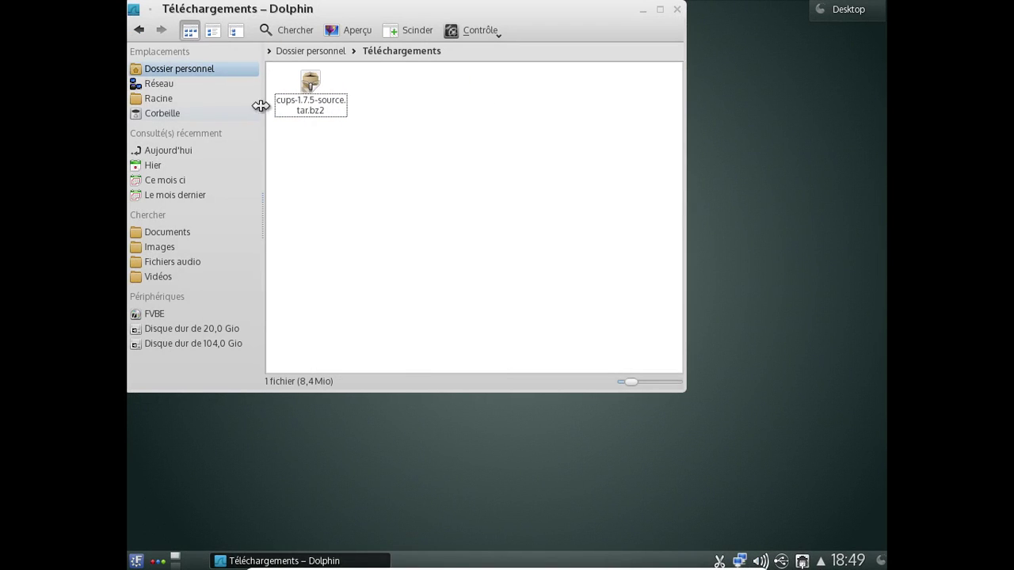
- Extract cups-1.7.5-source.tar.bz2 here with auto-detected subfolders, producing a cups-1.7.5 folder
right_click(318, 107)
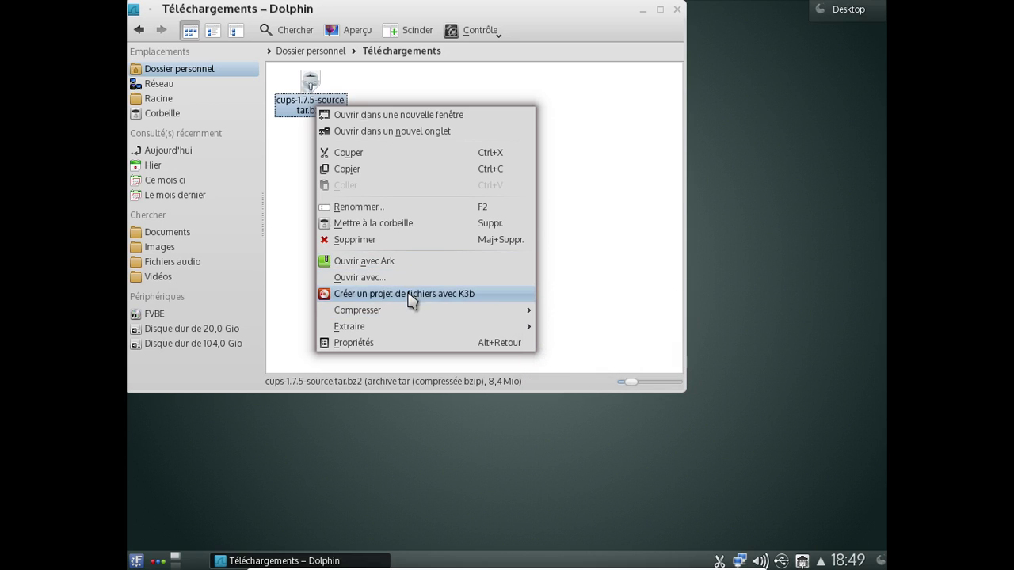
mouse_move(409, 329)
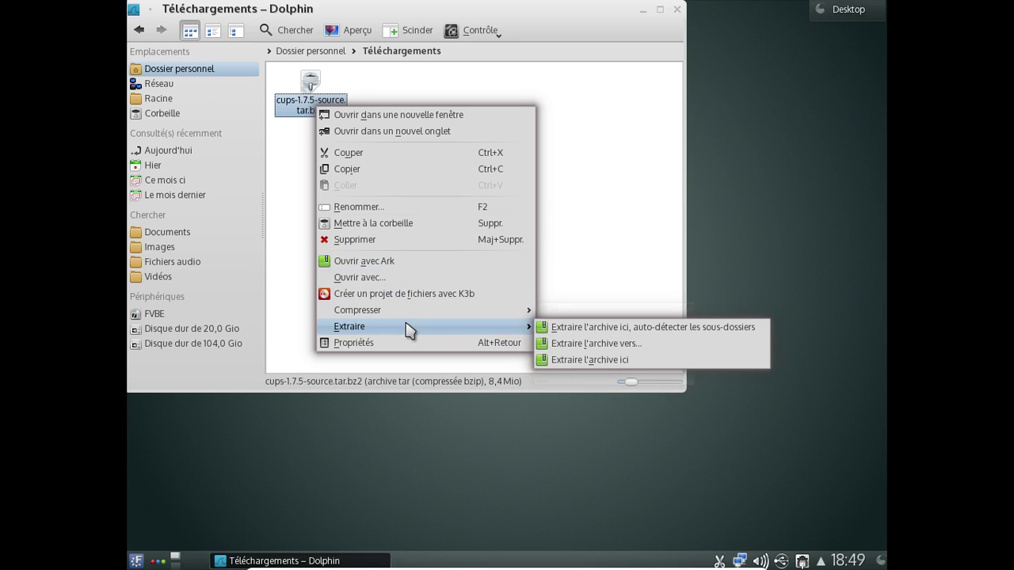
left_click(569, 327)
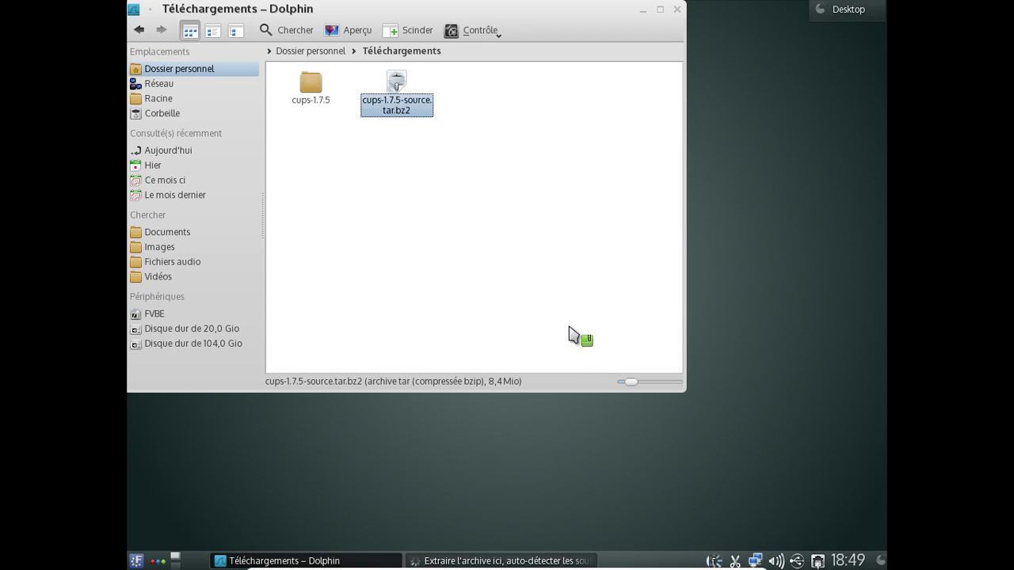
left_click_drag(568, 326, 172, 496)
left_click_drag(156, 554, 271, 354)
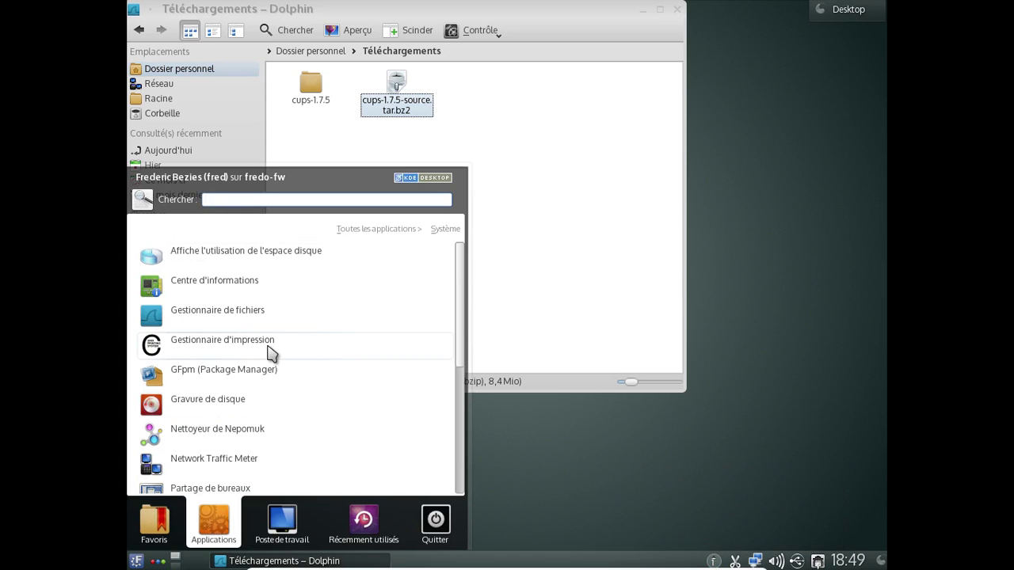
scroll(271, 354, "down", 3)
scroll(271, 354, "up", 3)
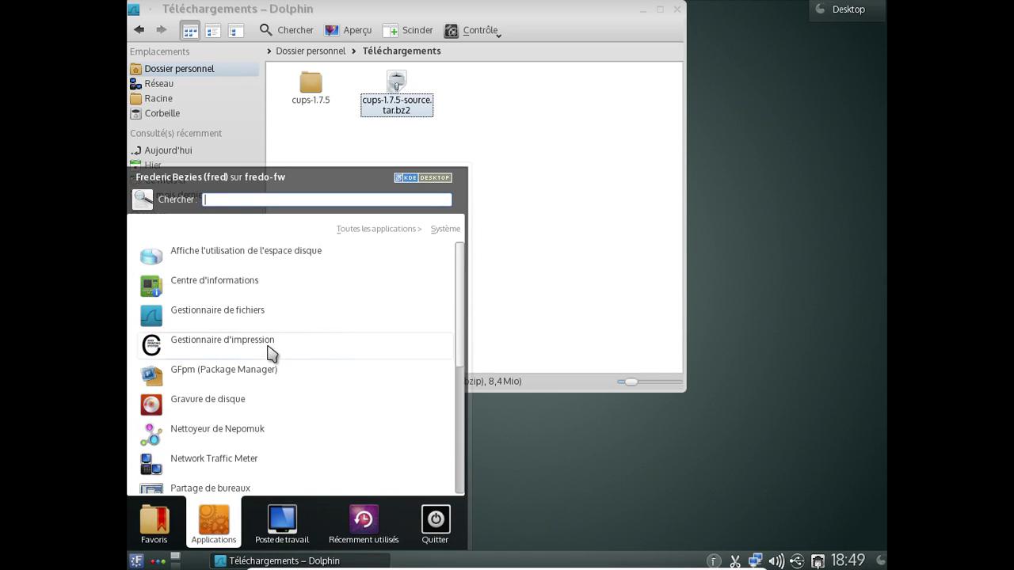
left_click(235, 286)
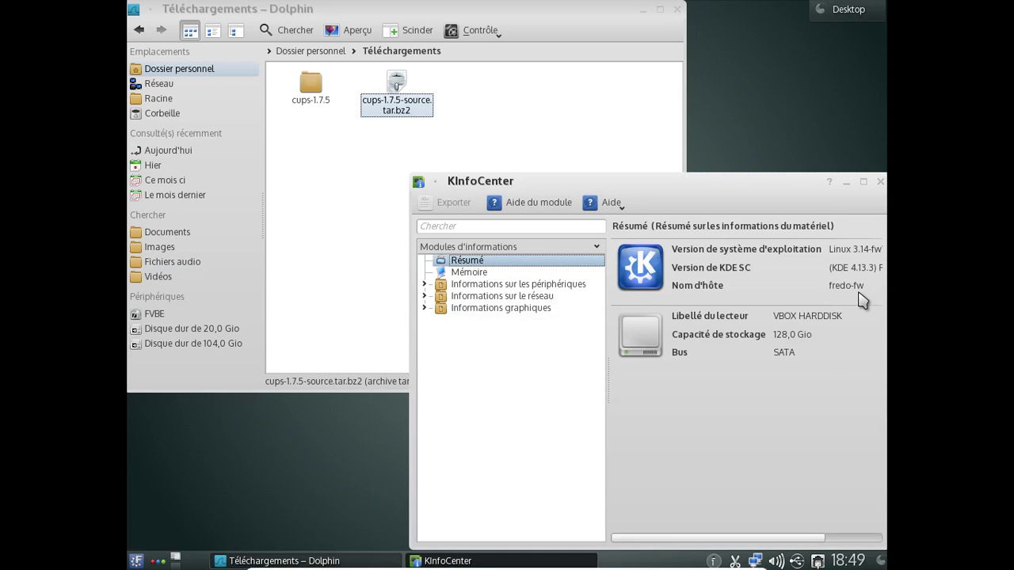
left_click(879, 181)
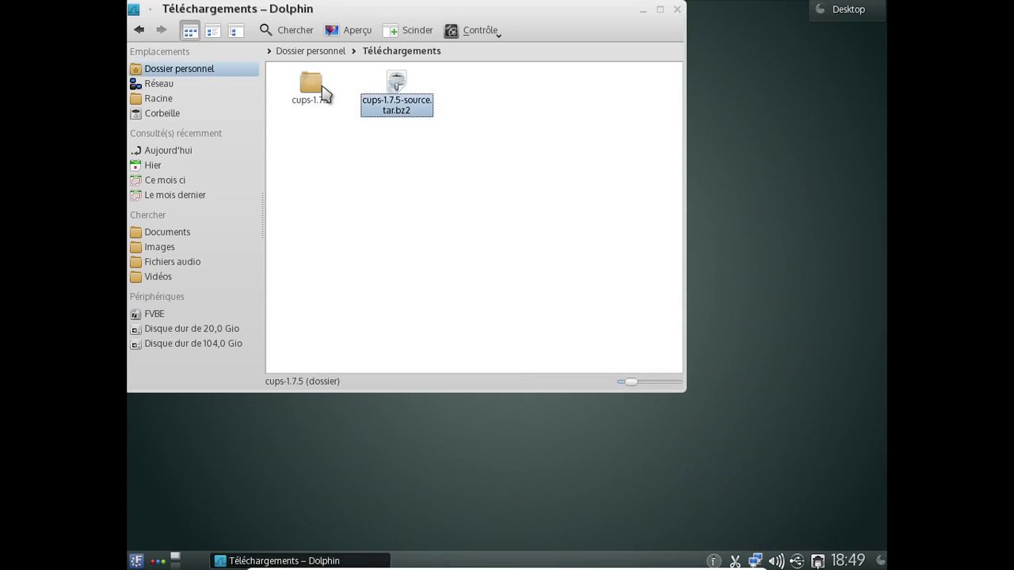
- Read CHANGES.txt from the cups-1.7.5 folder in KWrite, then close KWrite and Dolphin
left_click(313, 87)
scroll(513, 219, "down", 5)
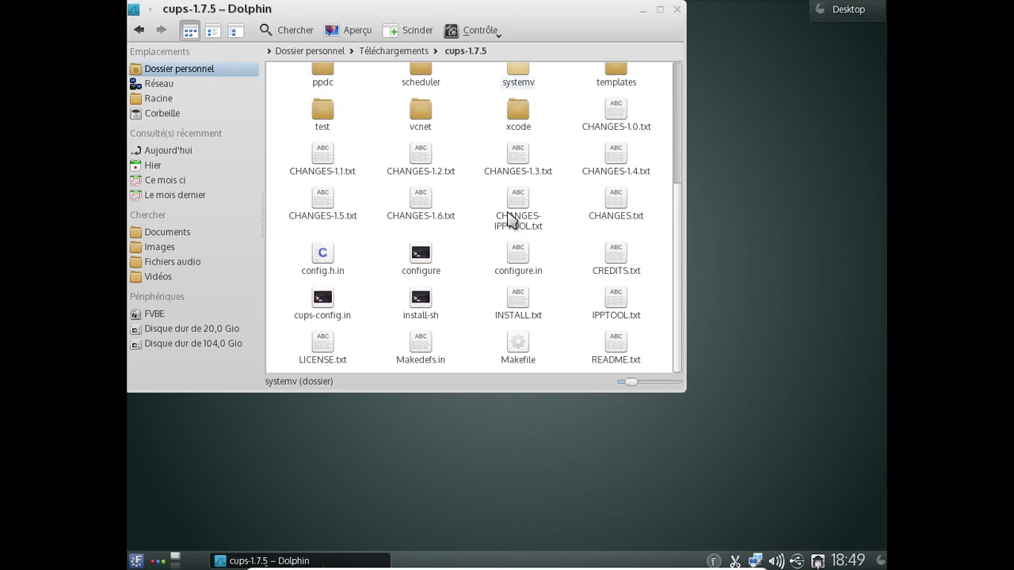
left_click(627, 207)
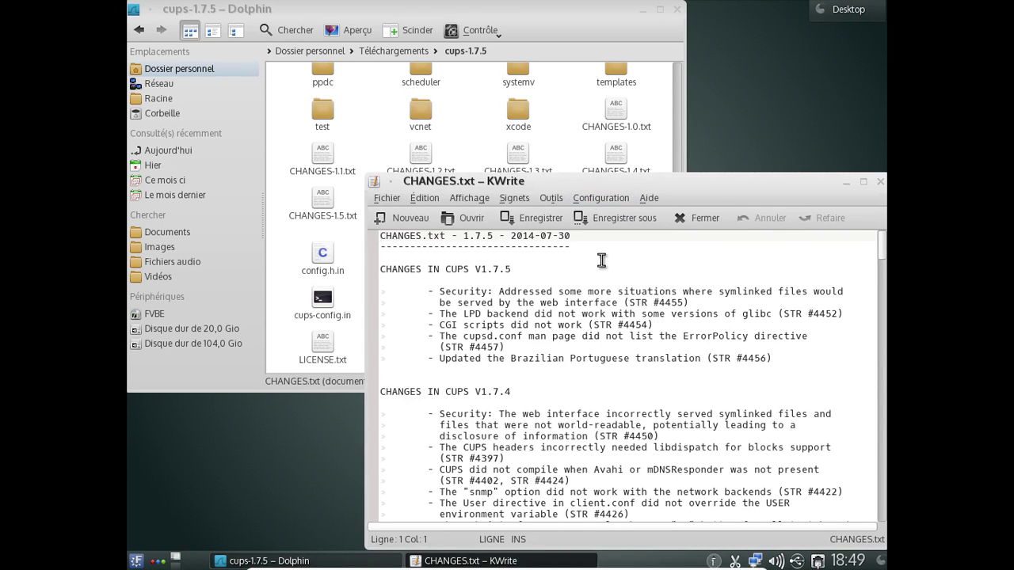
left_click(880, 182)
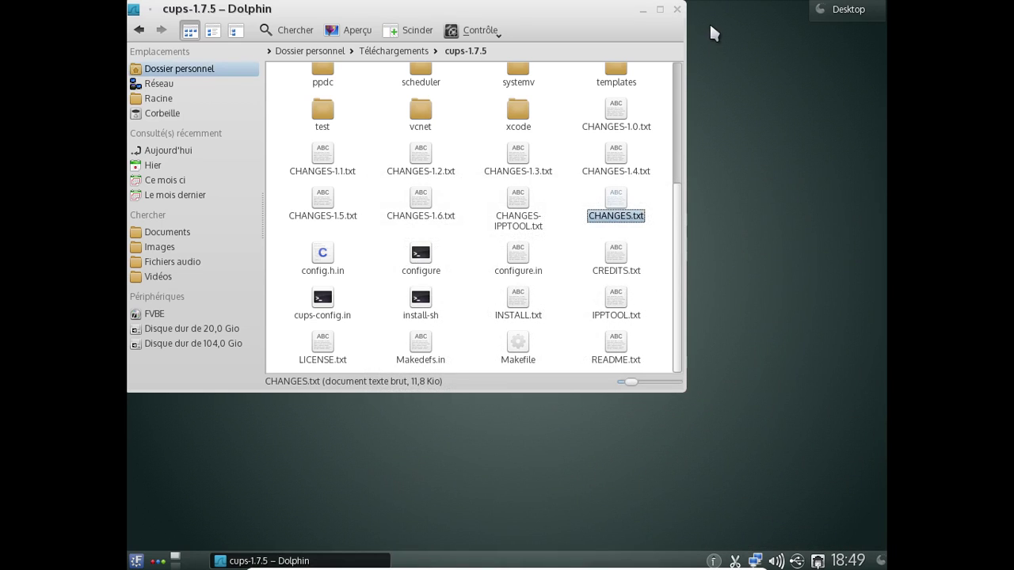
left_click(676, 9)
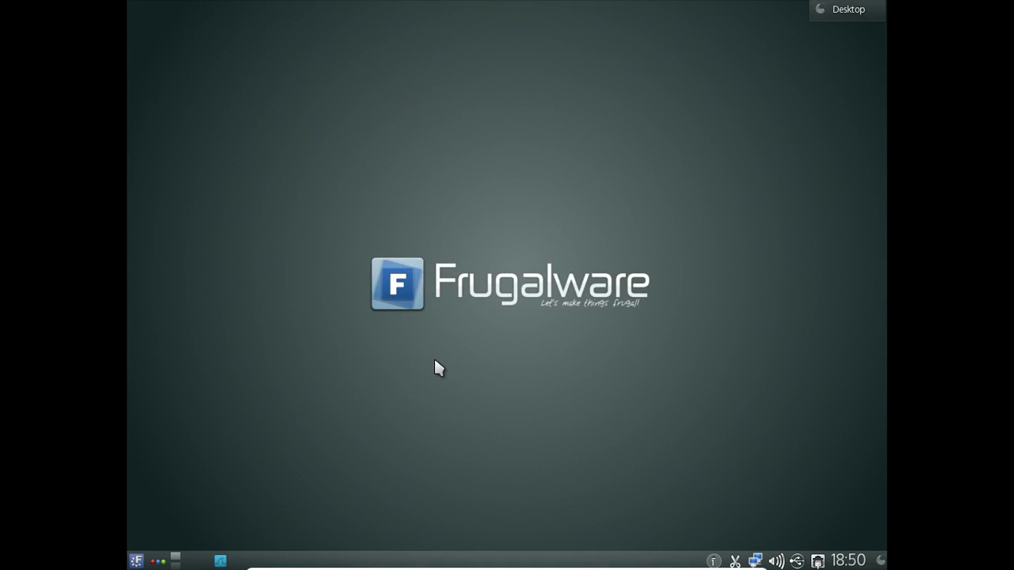
- Shut down the Frugalware guest via Kickoff > Quitter > Éteindre, confirming 'Éteindre l'ordinateur'
left_click(135, 560)
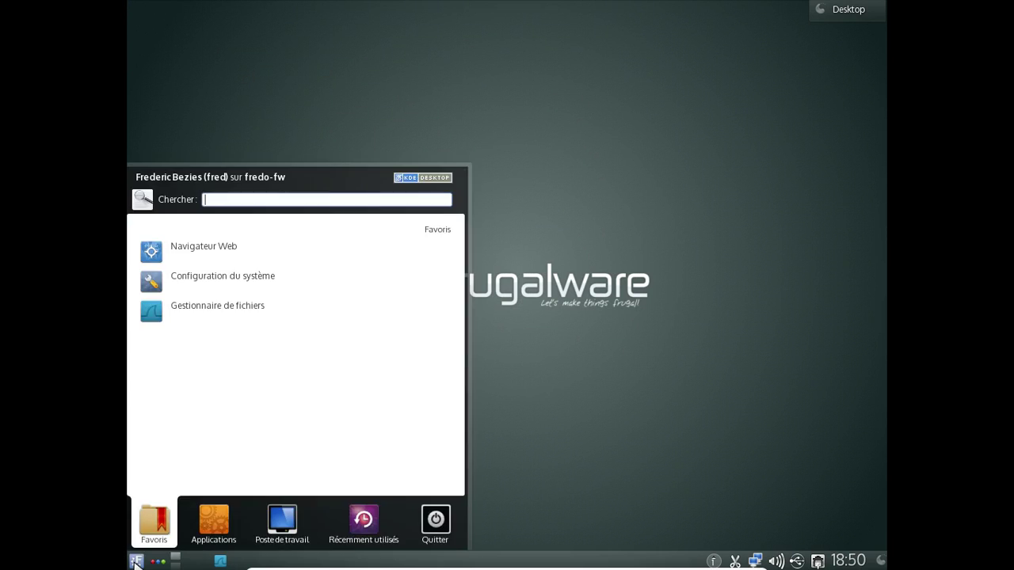
mouse_move(420, 531)
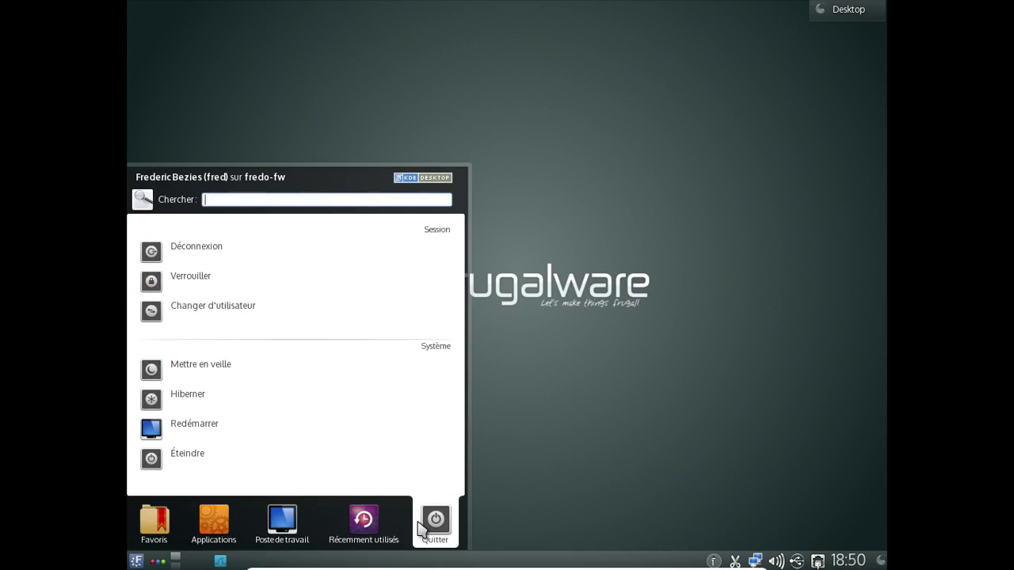
left_click(243, 472)
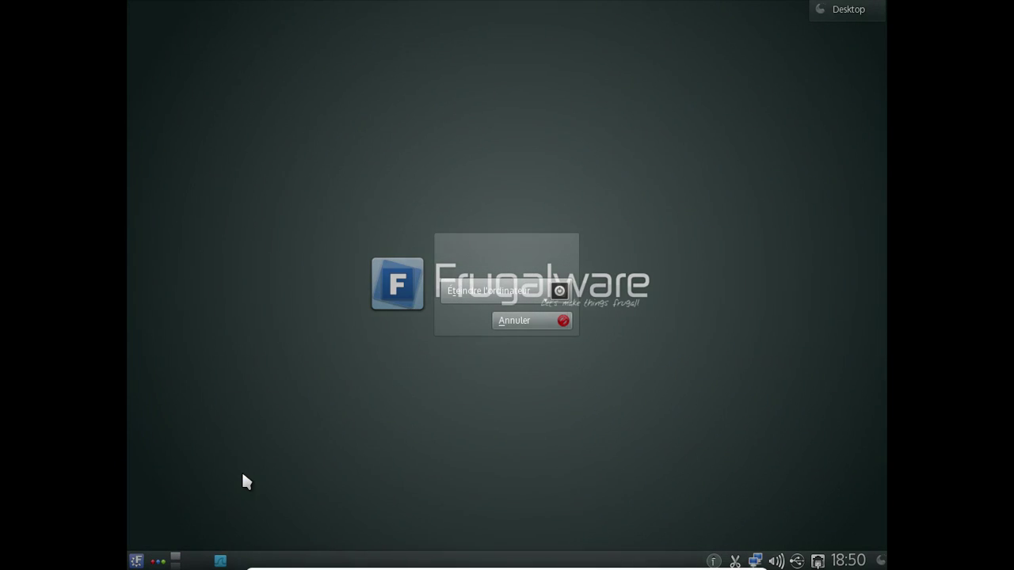
left_click(515, 320)
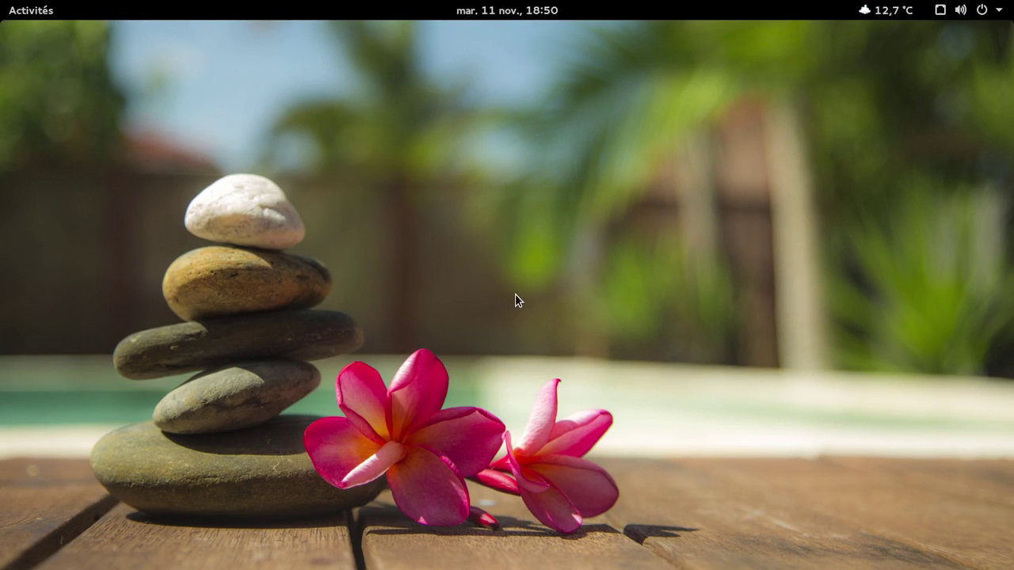
mouse_move(2, 2)
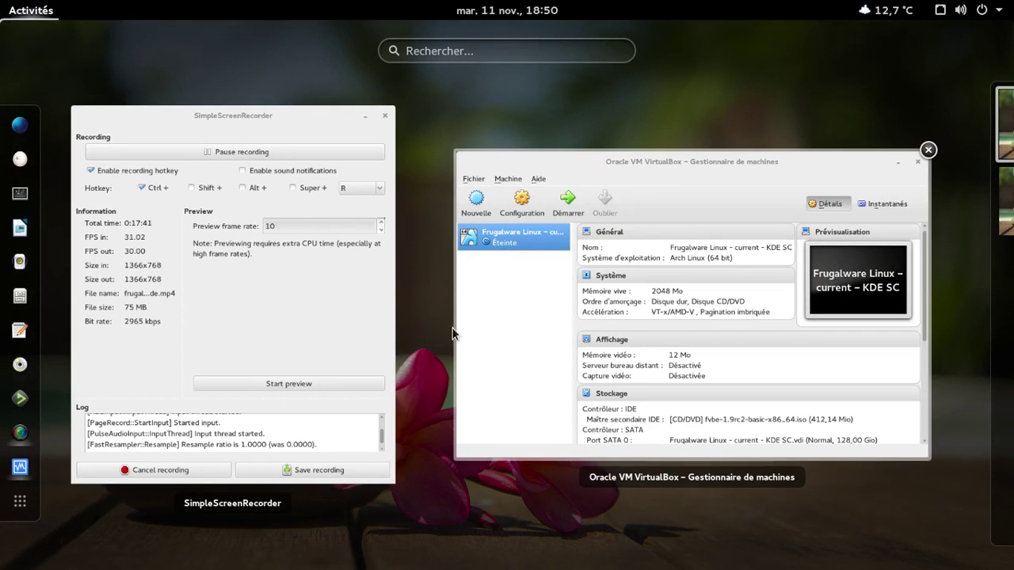